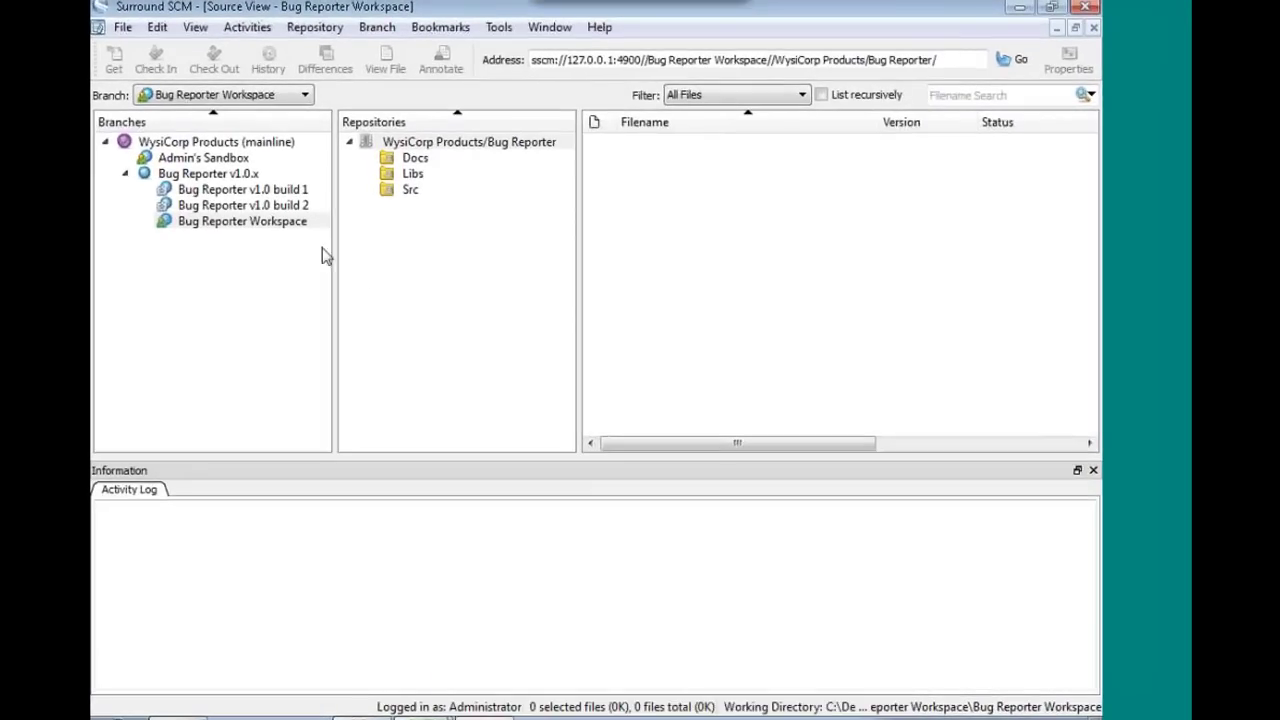
- Compare the Bug Reporter working directory against the server recursively, with all differing files expanded
{"action": "left_click", "coordinate": [282, 228]}
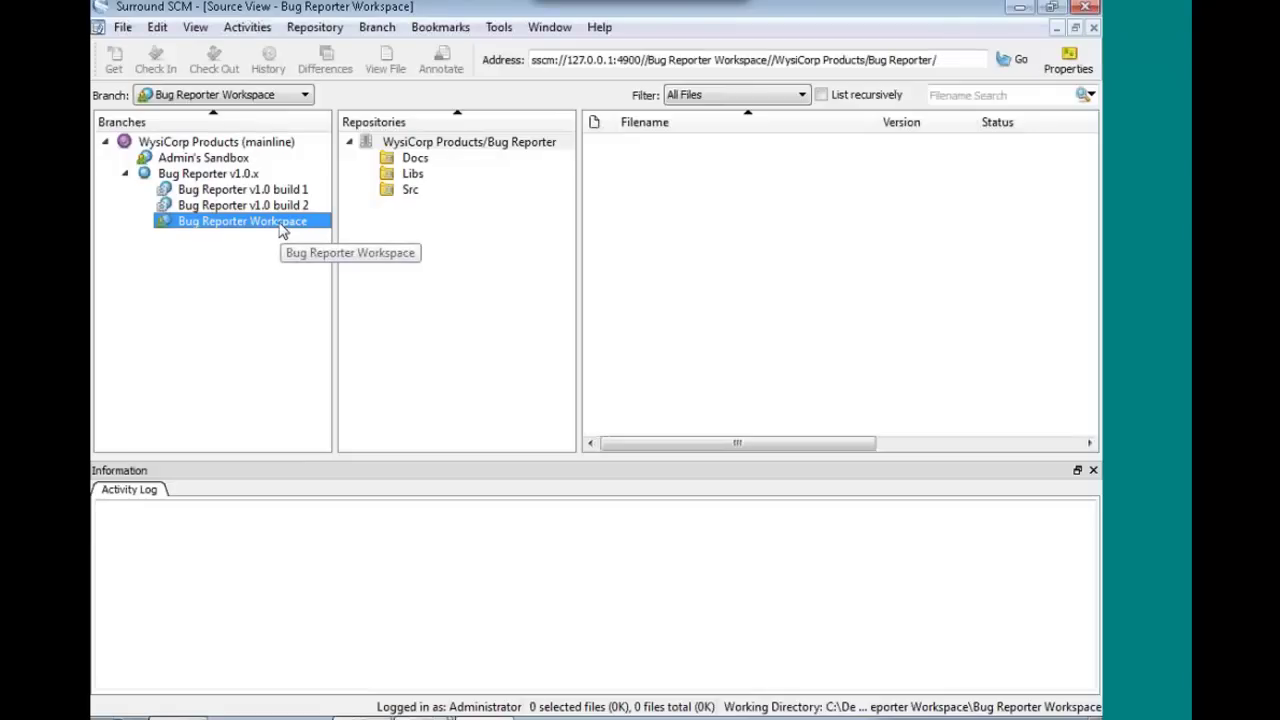
{"action": "left_click", "coordinate": [452, 142]}
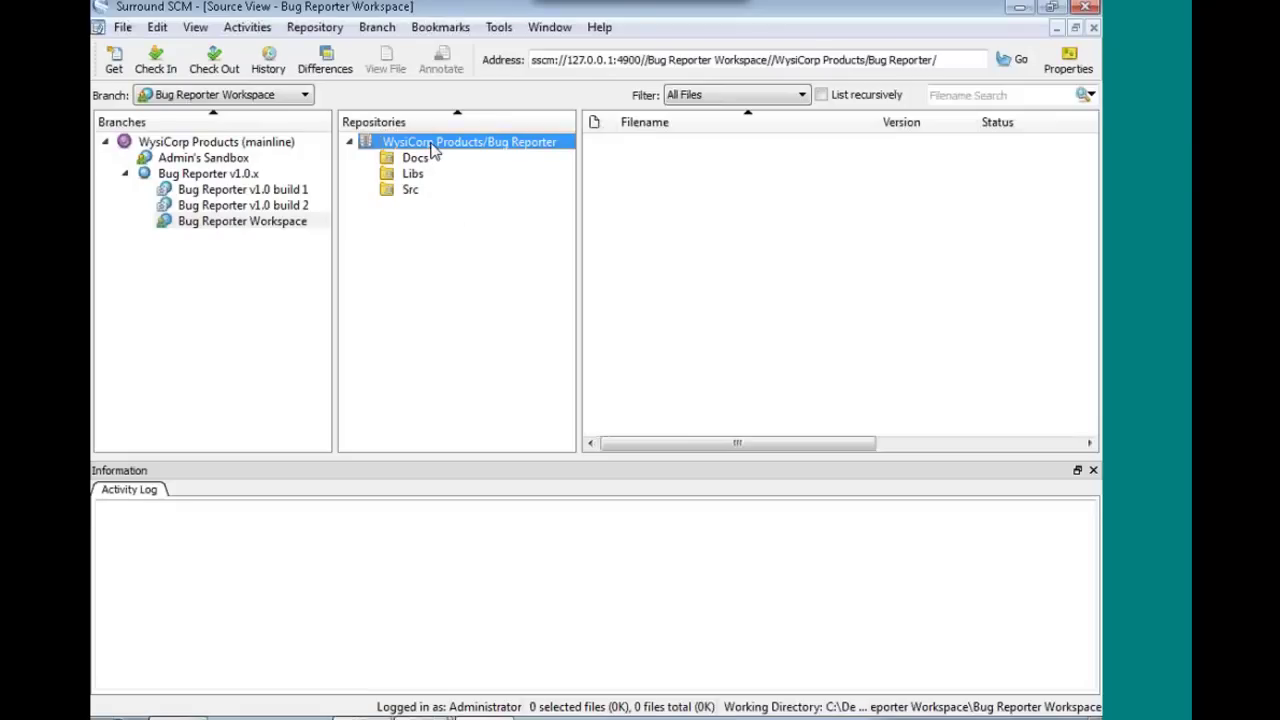
{"action": "left_click", "coordinate": [330, 65]}
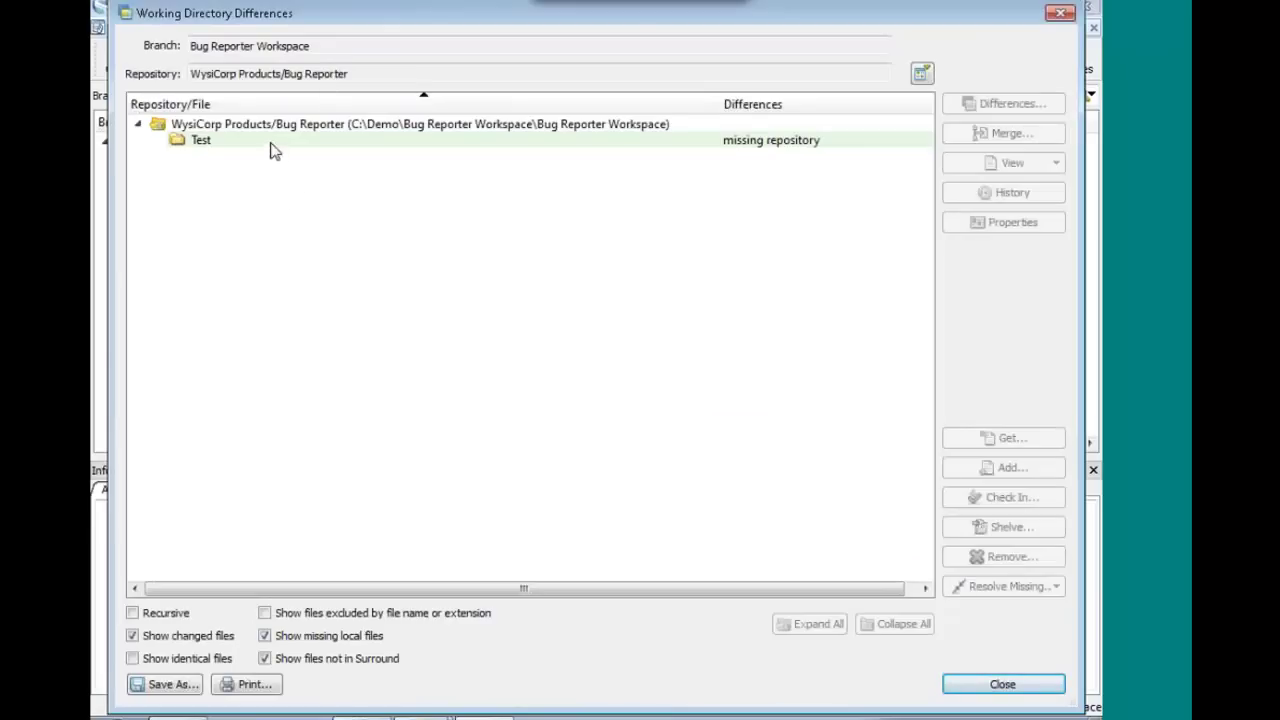
{"action": "left_click", "coordinate": [177, 620]}
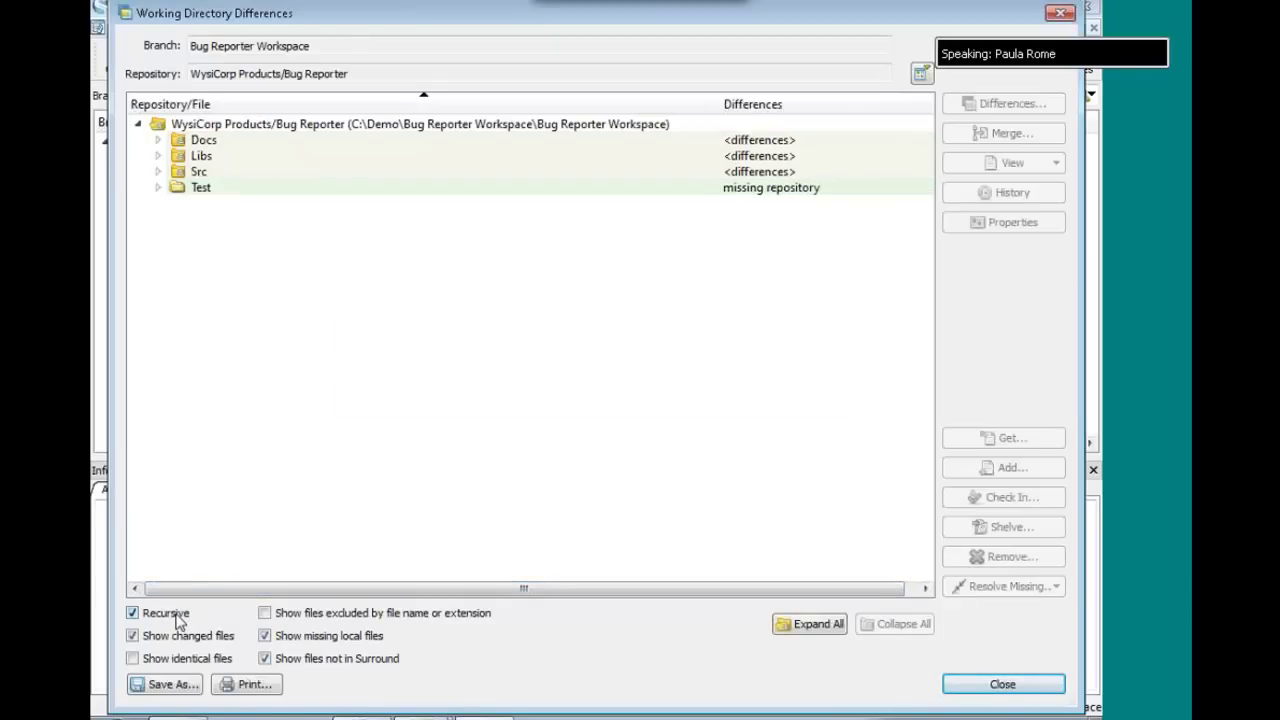
{"action": "left_click", "coordinate": [801, 627]}
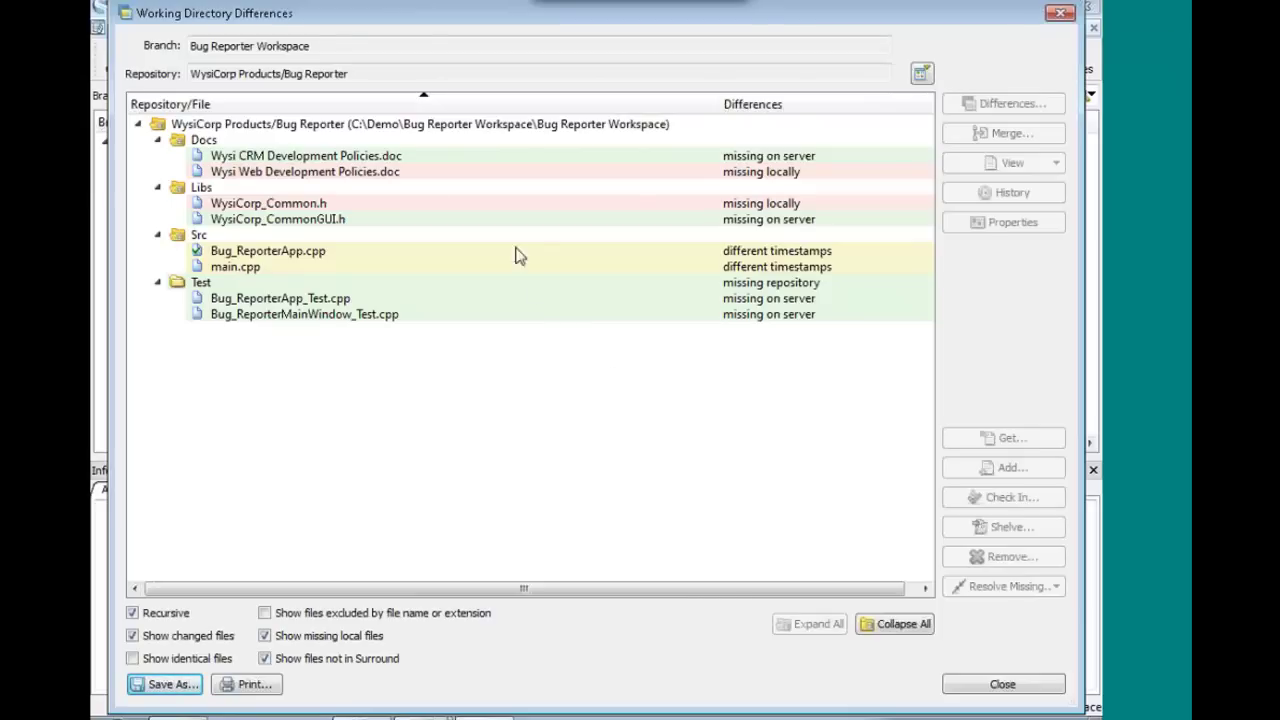
- Select the CRM and Web Development Policies documents and view the Resolve Missing options
{"action": "left_click", "coordinate": [518, 158]}
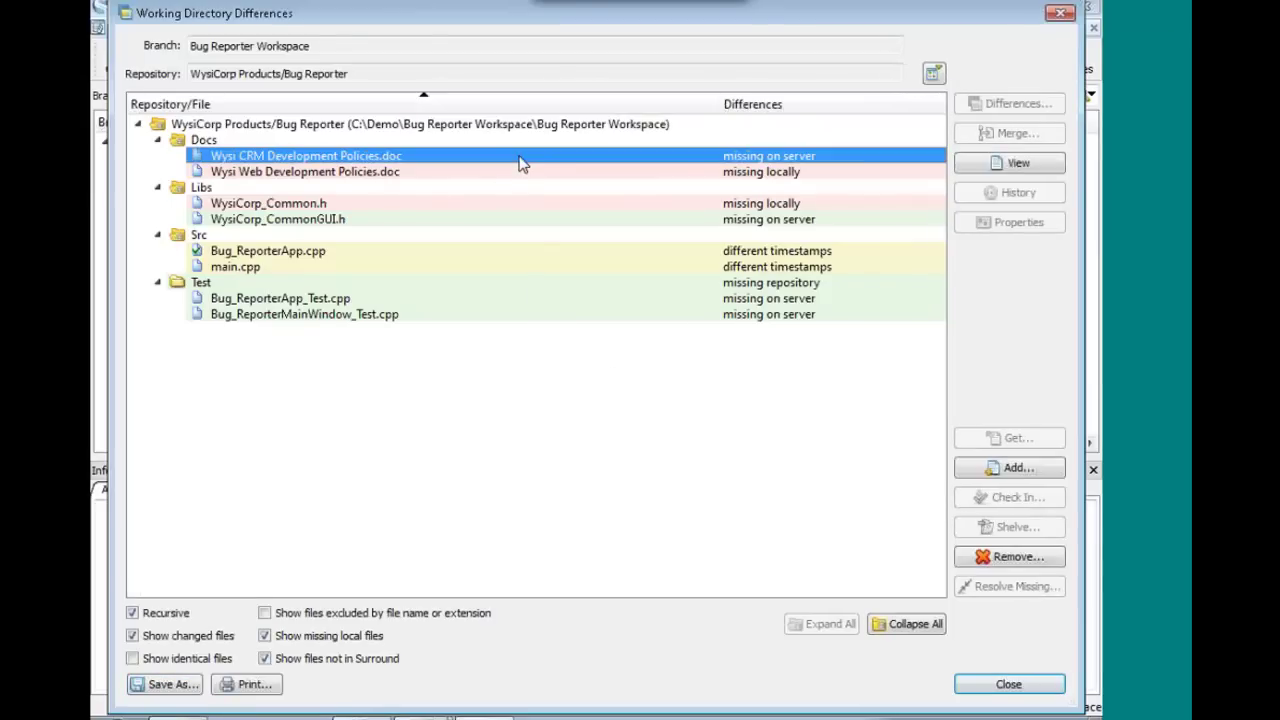
{"action": "left_click", "coordinate": [697, 176]}
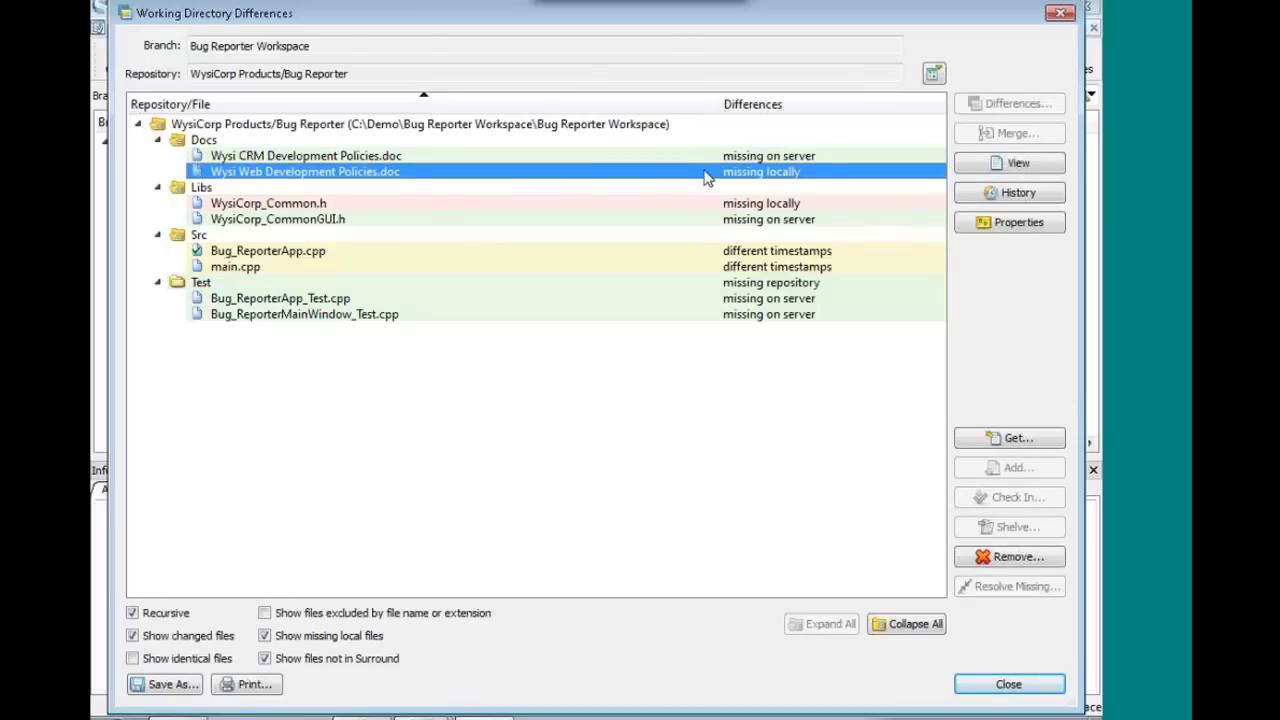
{"action": "left_click", "coordinate": [696, 155], "text": "ctrl"}
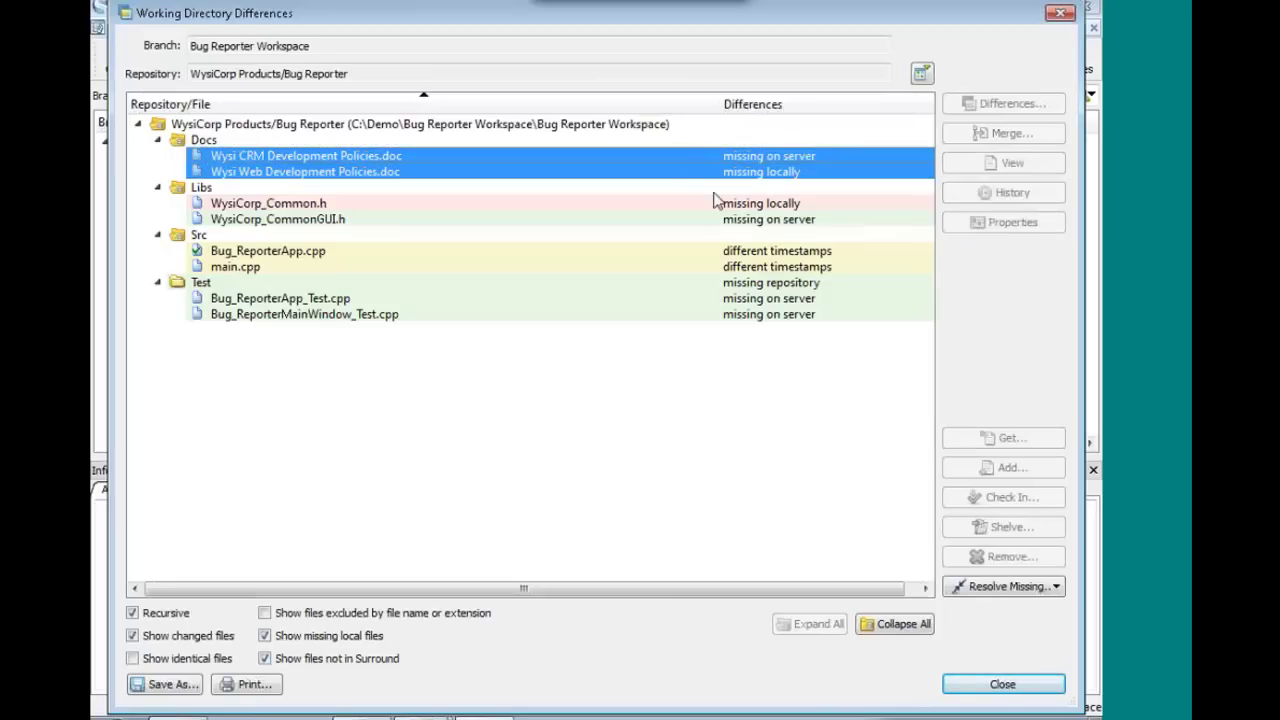
{"action": "left_click", "coordinate": [1057, 587]}
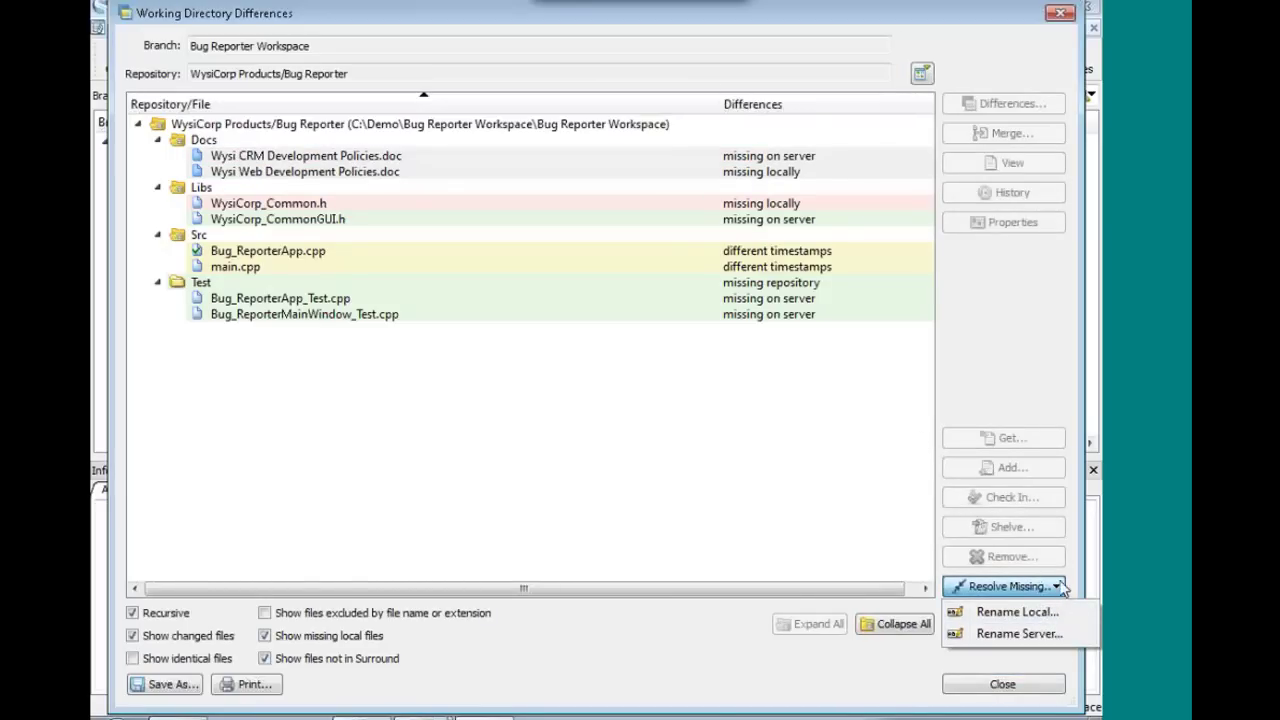
{"action": "left_click", "coordinate": [1058, 588]}
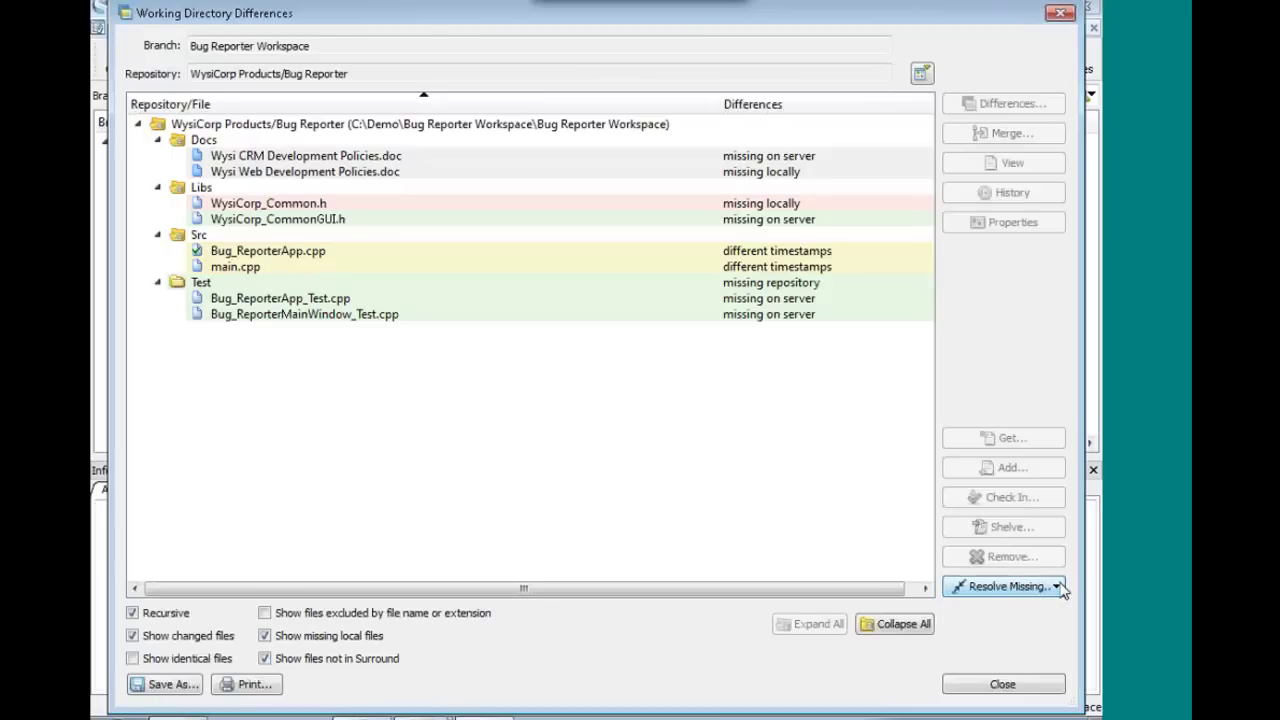
- Review the Src headers, Bug_ReporterApp.cpp and the missing Test folder, then close the comparison
{"action": "left_click", "coordinate": [660, 205]}
{"action": "left_click", "coordinate": [650, 234]}
{"action": "left_click", "coordinate": [650, 218]}
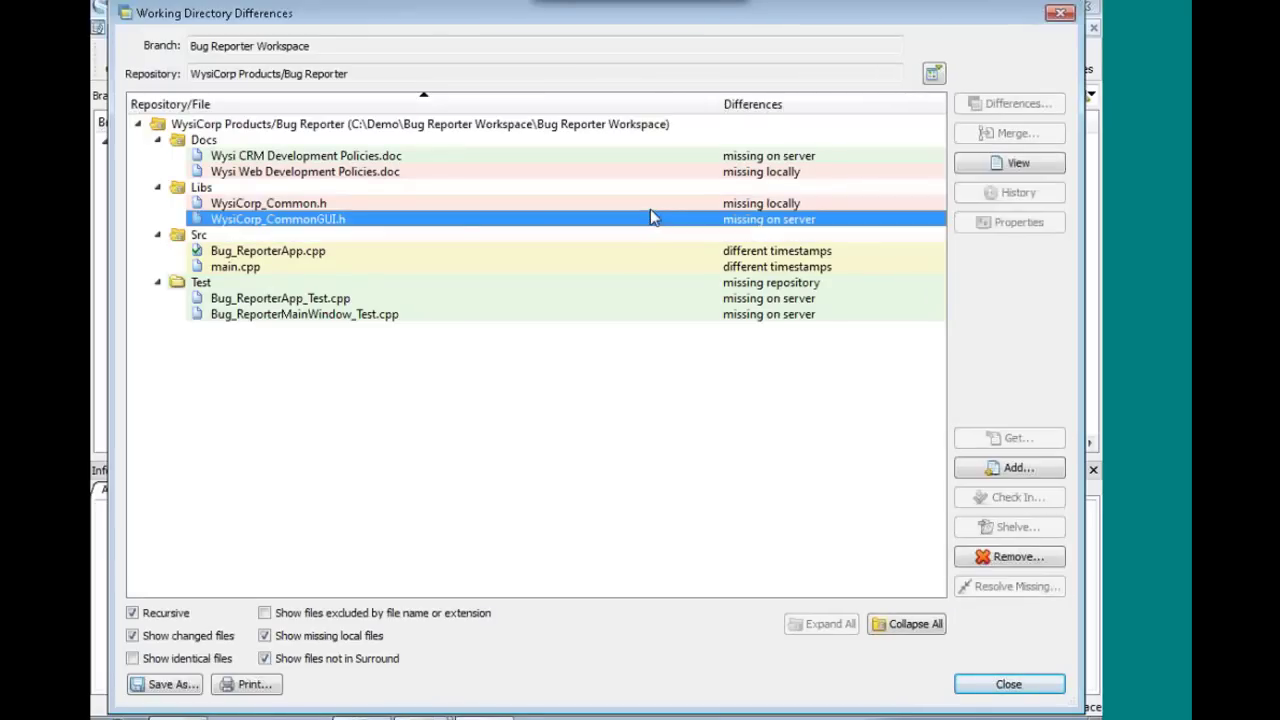
{"action": "left_click", "coordinate": [745, 251]}
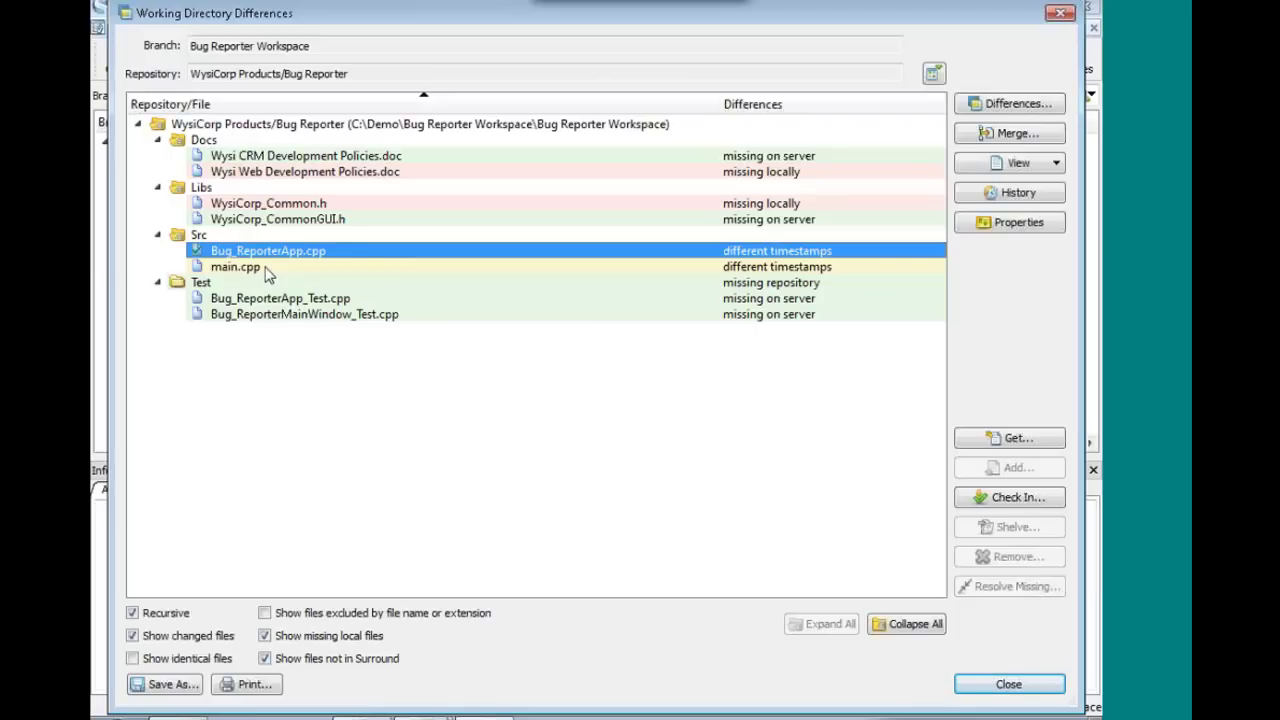
{"action": "left_click", "coordinate": [745, 286]}
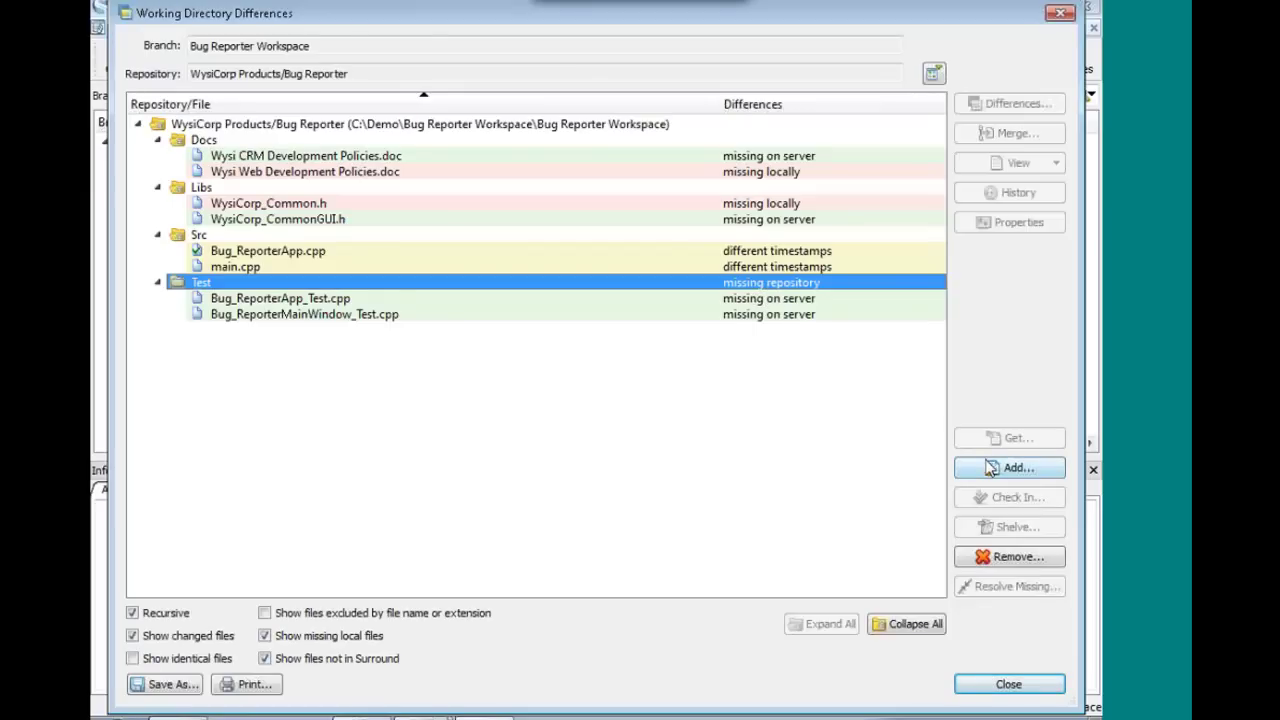
{"action": "left_click", "coordinate": [1008, 684]}
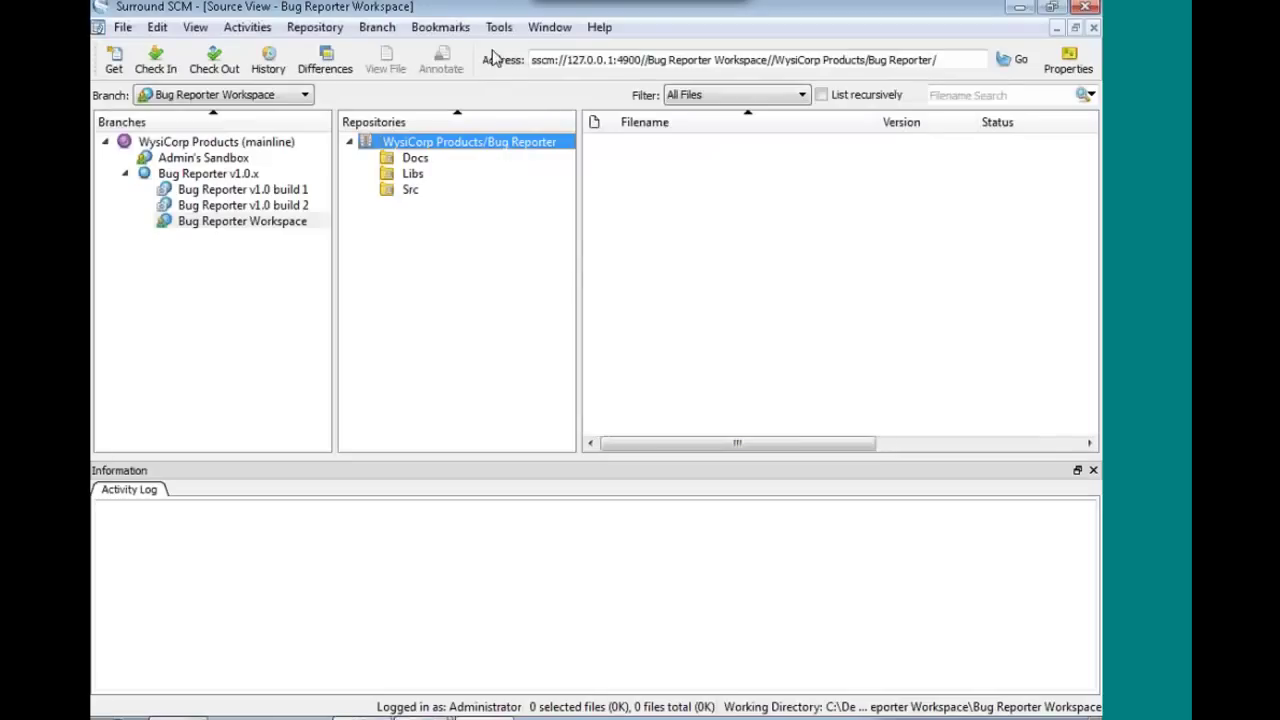
- Open the Labels list from Tools and view the files in label Change # 34
{"action": "left_click", "coordinate": [498, 27]}
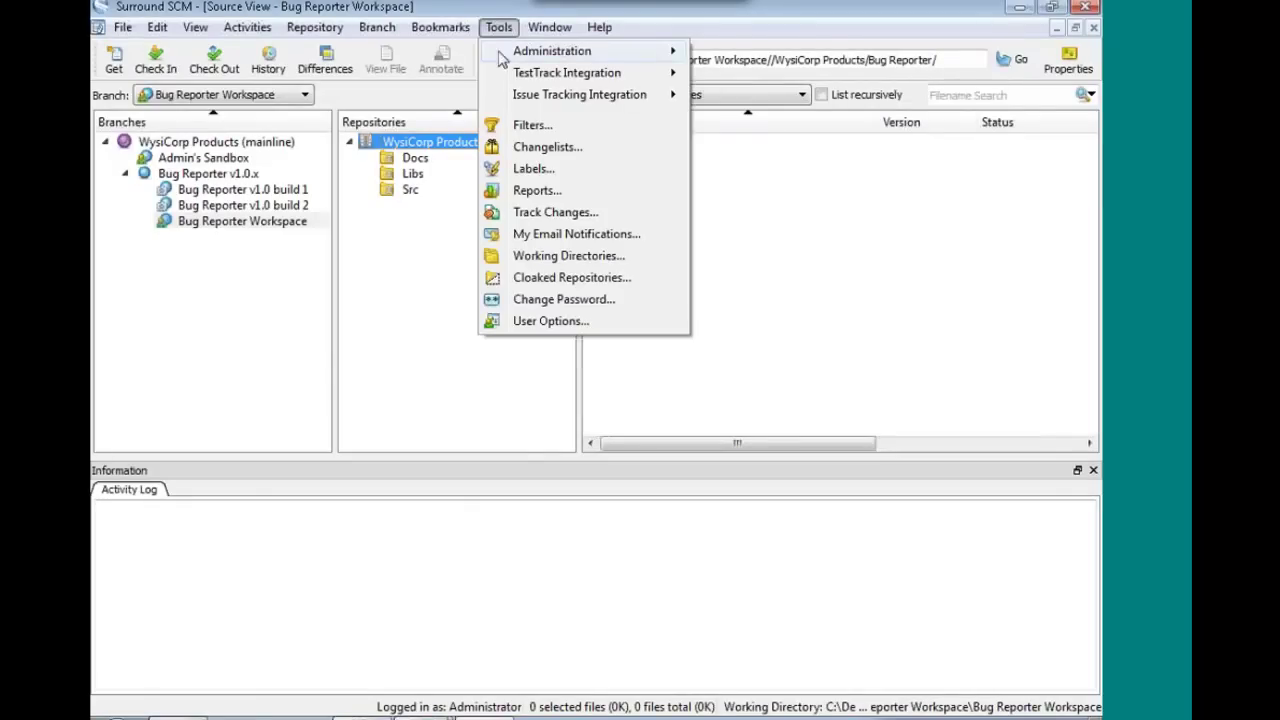
{"action": "left_click", "coordinate": [530, 170]}
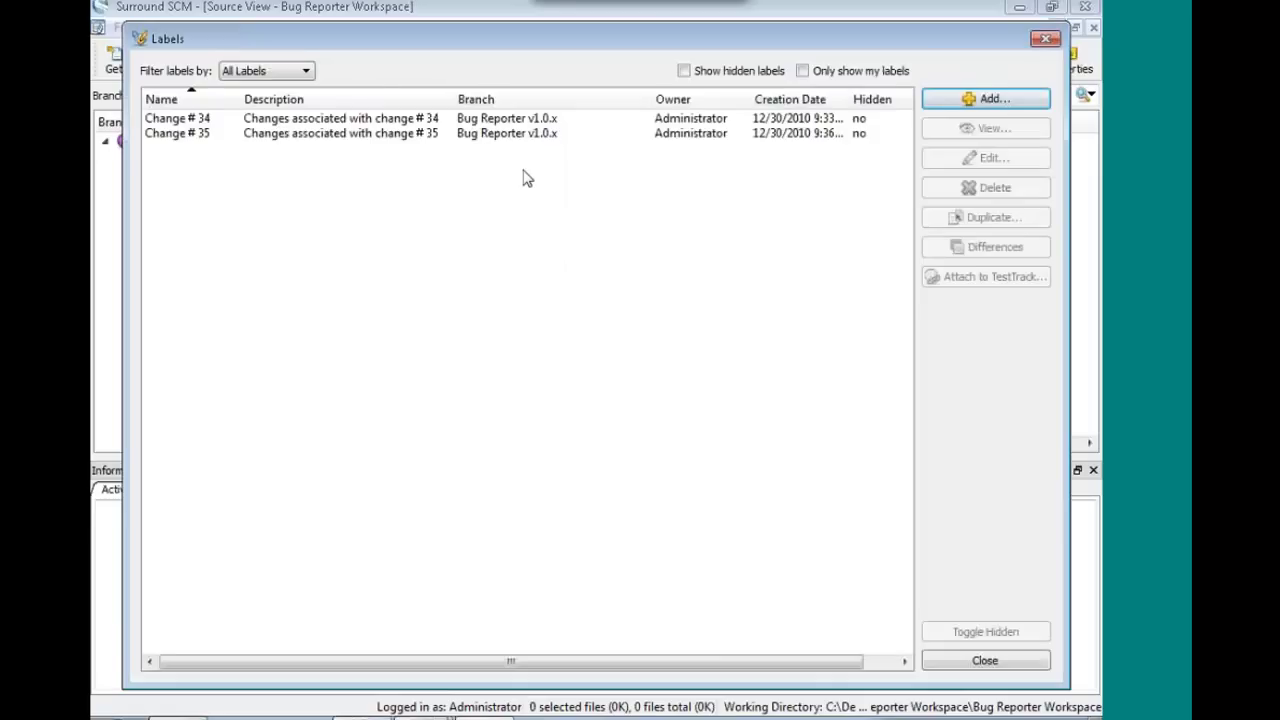
{"action": "left_click", "coordinate": [500, 121]}
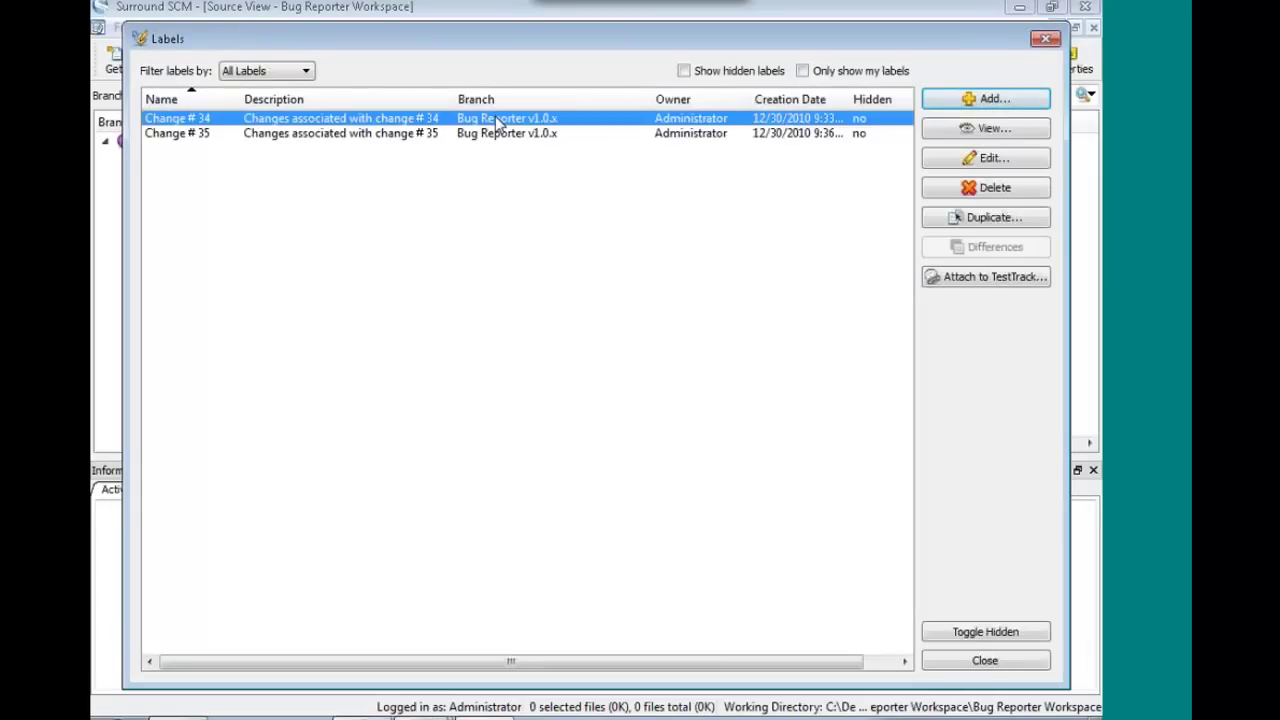
{"action": "left_click", "coordinate": [957, 130]}
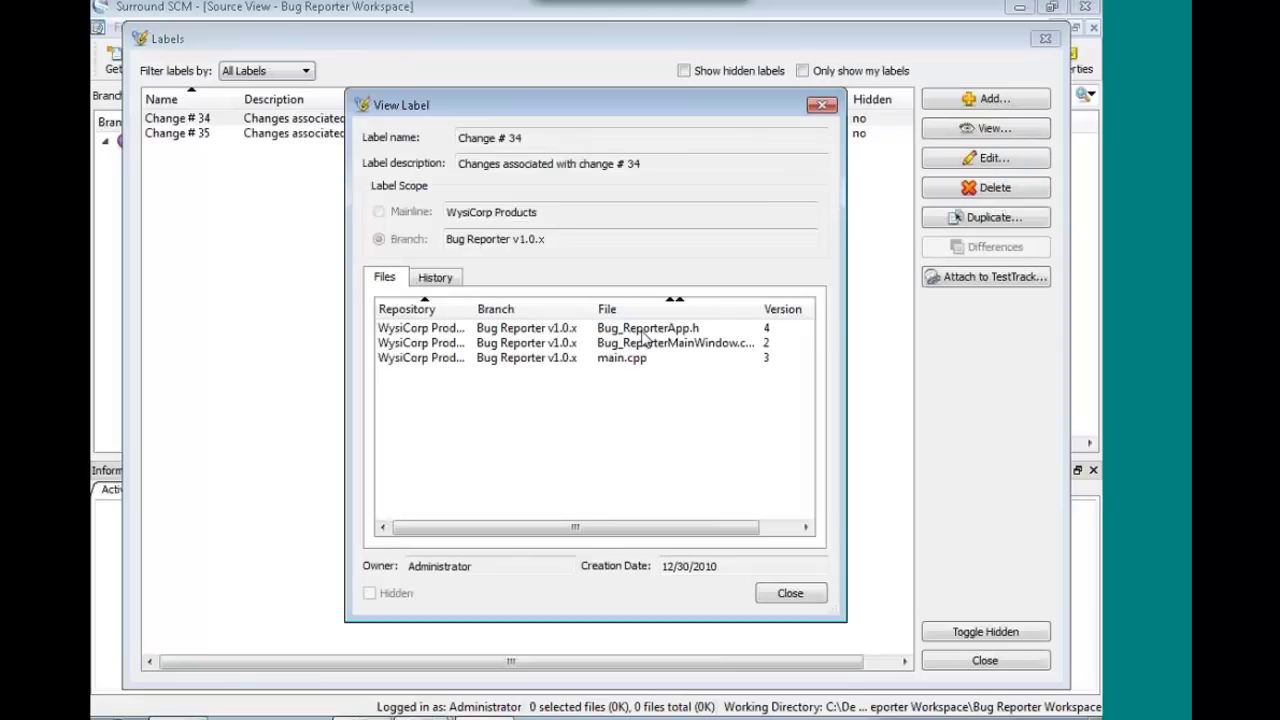
{"action": "left_click", "coordinate": [803, 597]}
- Attach Bug_ReporterApp.h from Change # 34 to TestTrack, bringing up the TestTrack Browser
{"action": "left_click", "coordinate": [696, 120]}
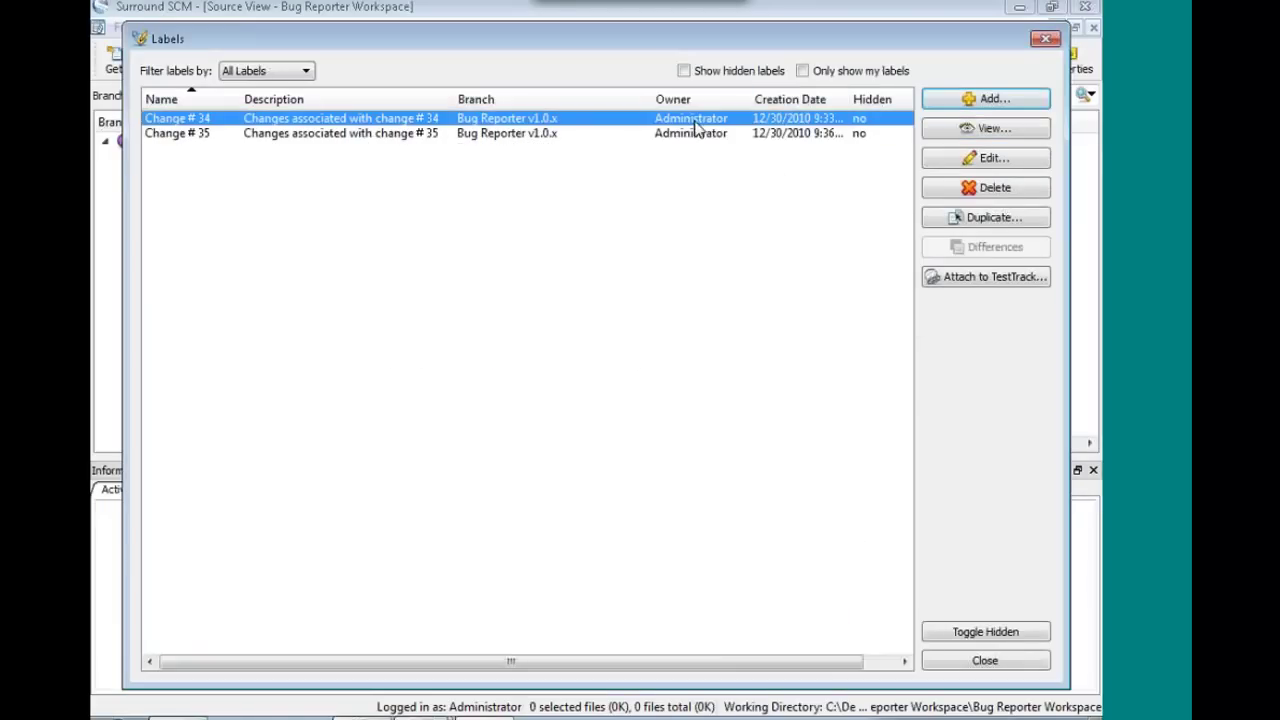
{"action": "left_click", "coordinate": [972, 279]}
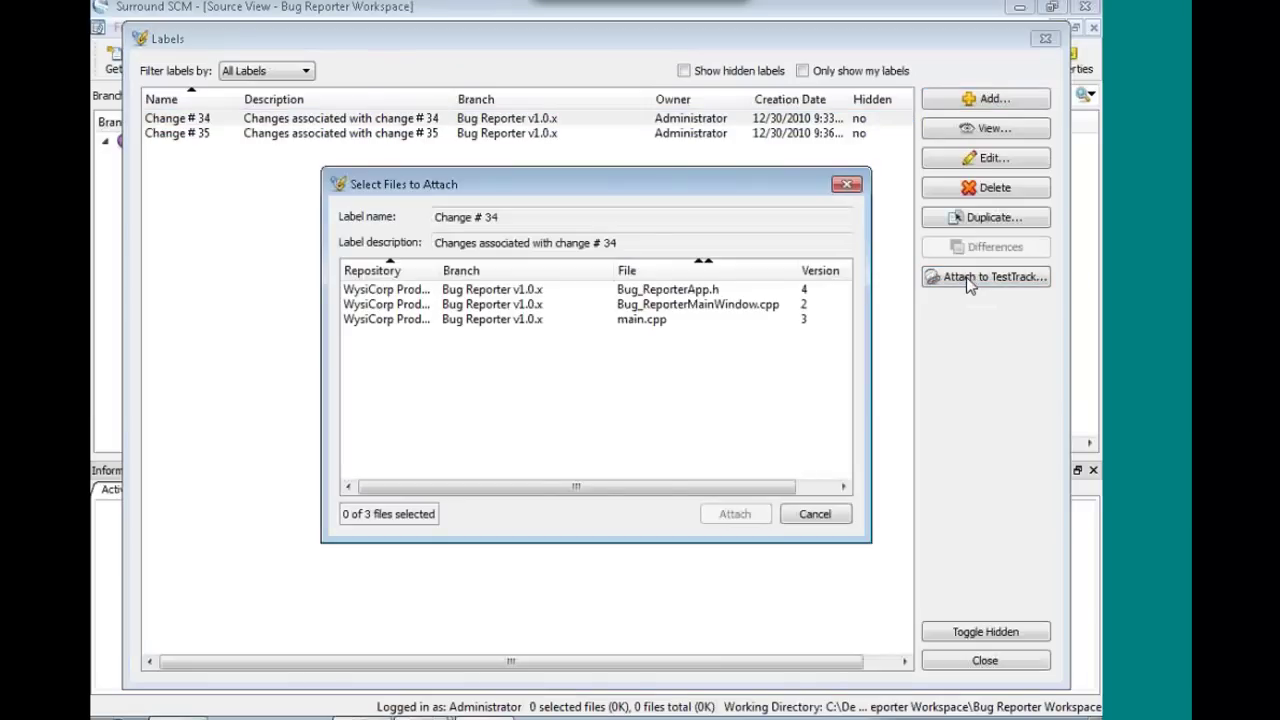
{"action": "left_click", "coordinate": [666, 290]}
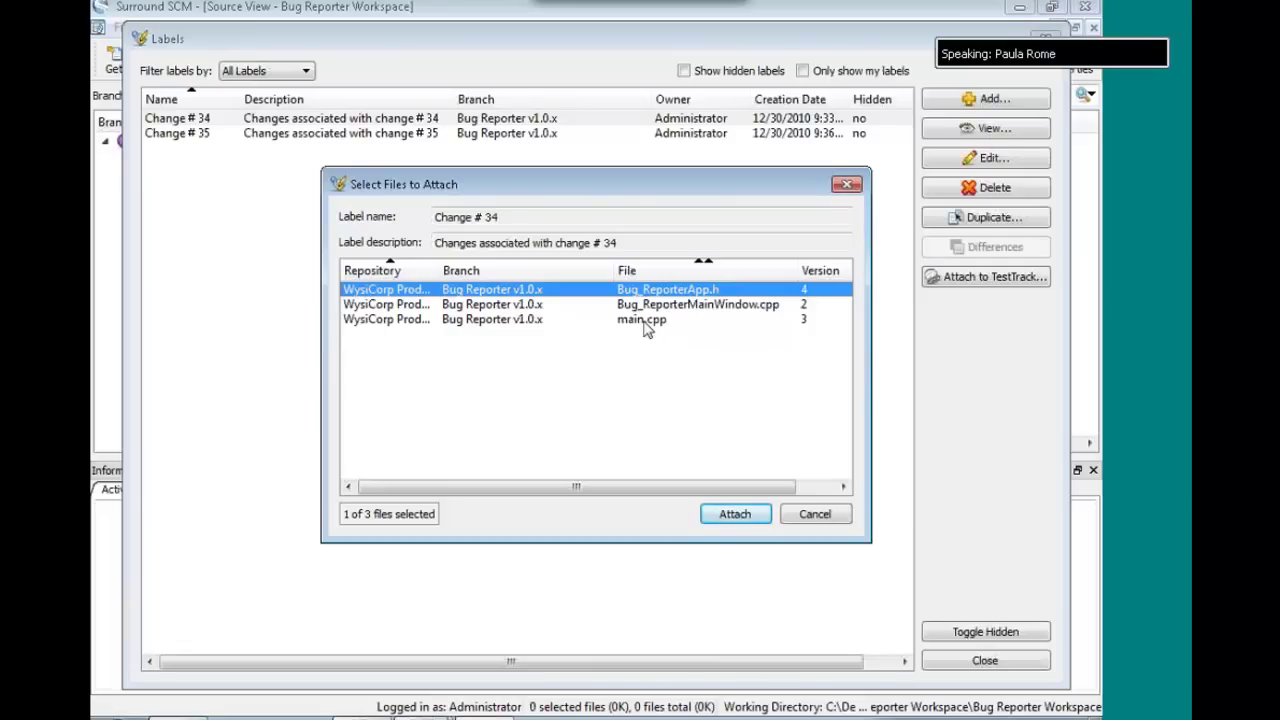
{"action": "left_click", "coordinate": [727, 520]}
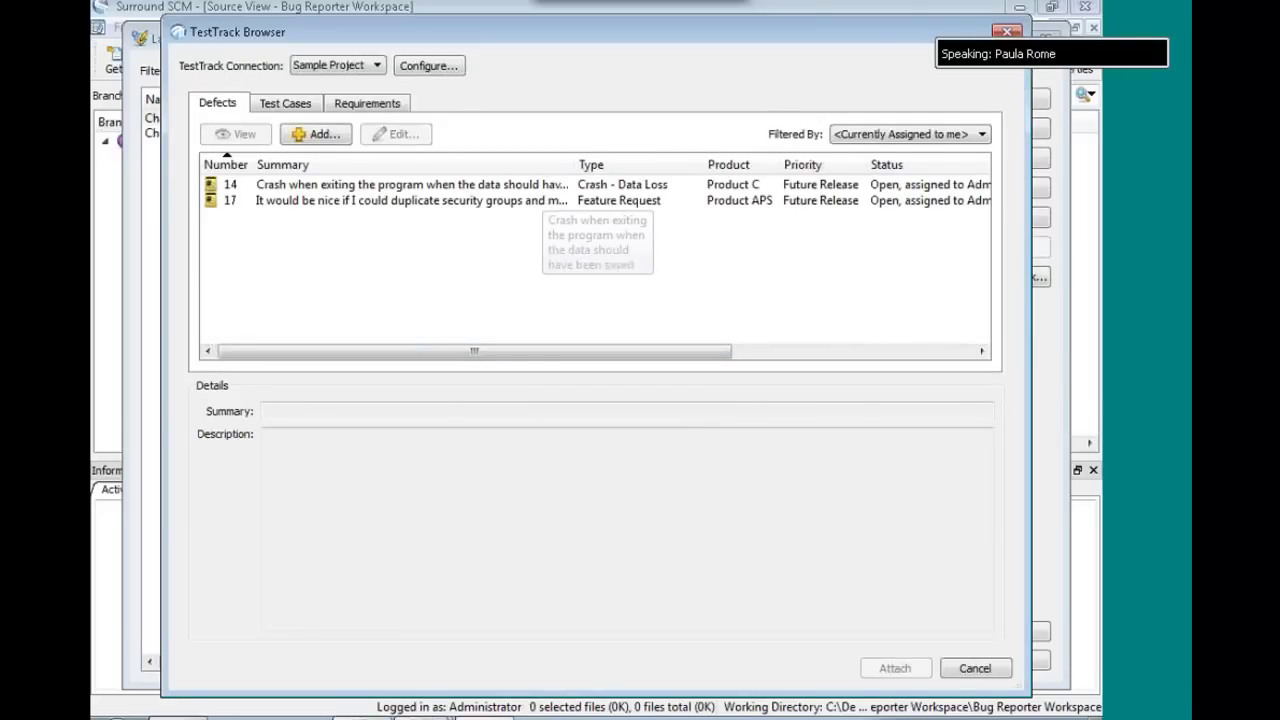
- Browse defect 14, the defect filters, and test case 2 'RDBMS - Project creation'
{"action": "left_click", "coordinate": [541, 190]}
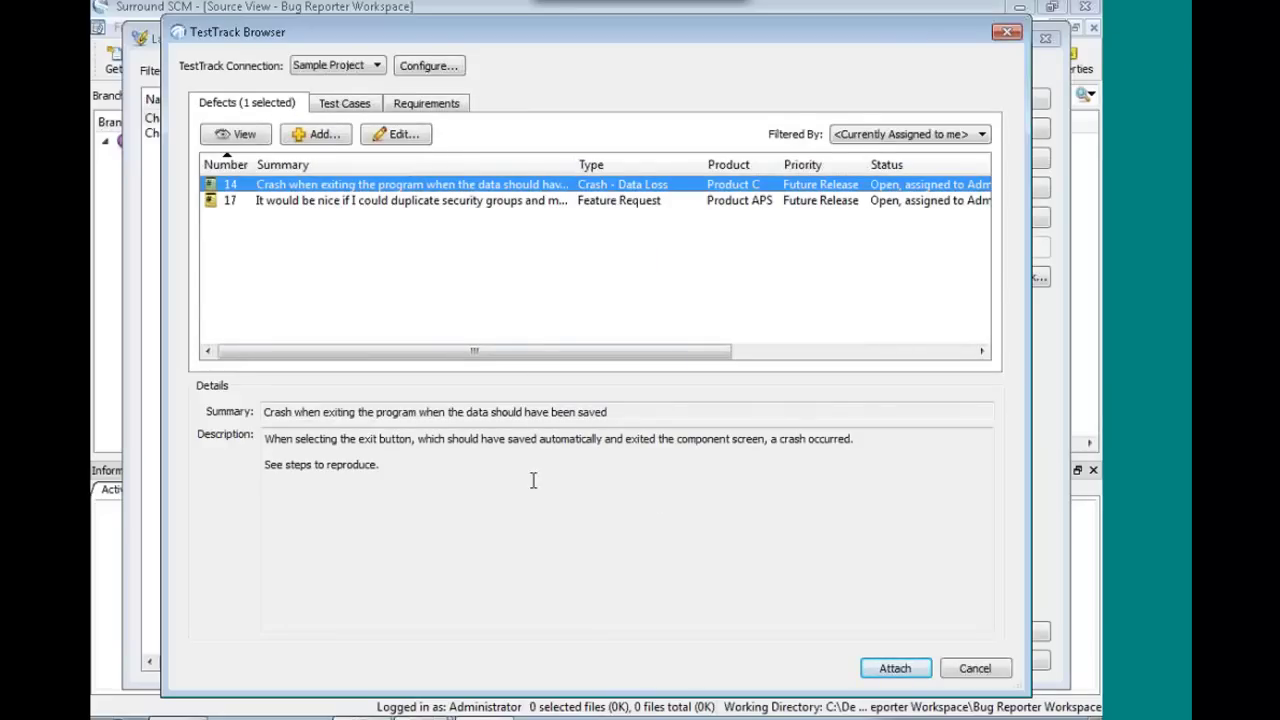
{"action": "left_click", "coordinate": [893, 136]}
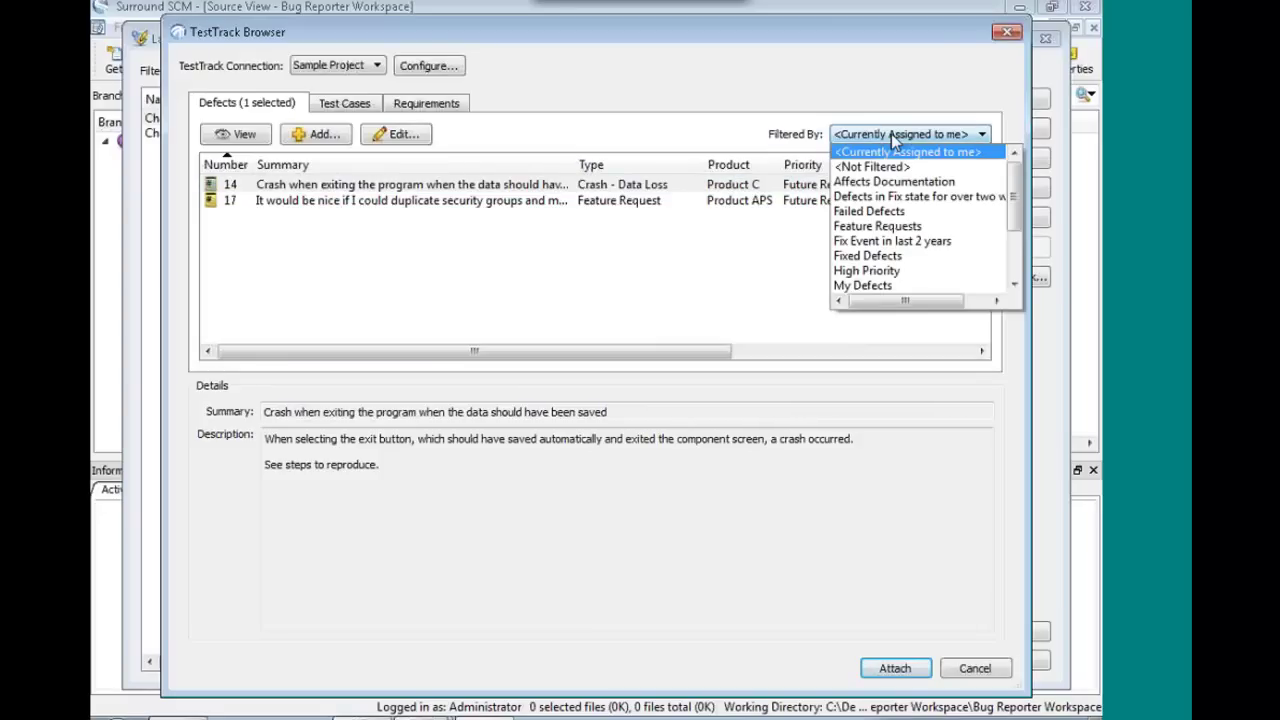
{"action": "left_click", "coordinate": [790, 142]}
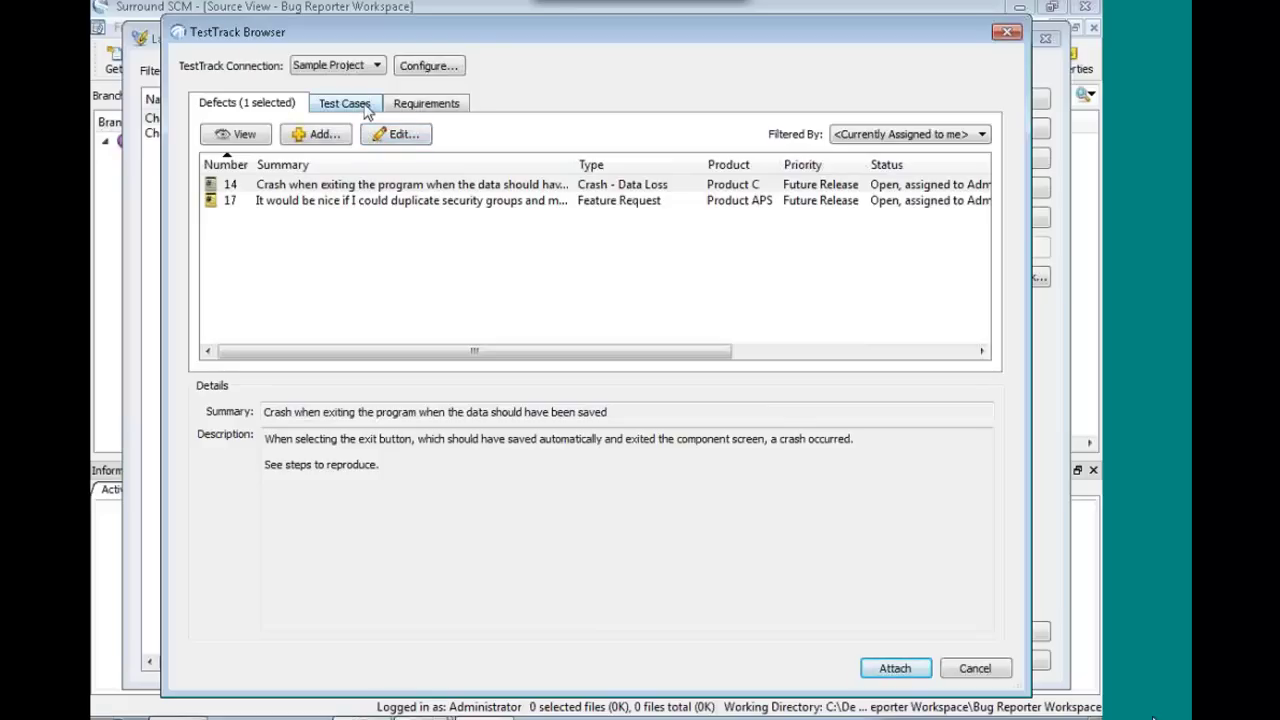
{"action": "left_click", "coordinate": [358, 113]}
{"action": "left_click", "coordinate": [338, 188]}
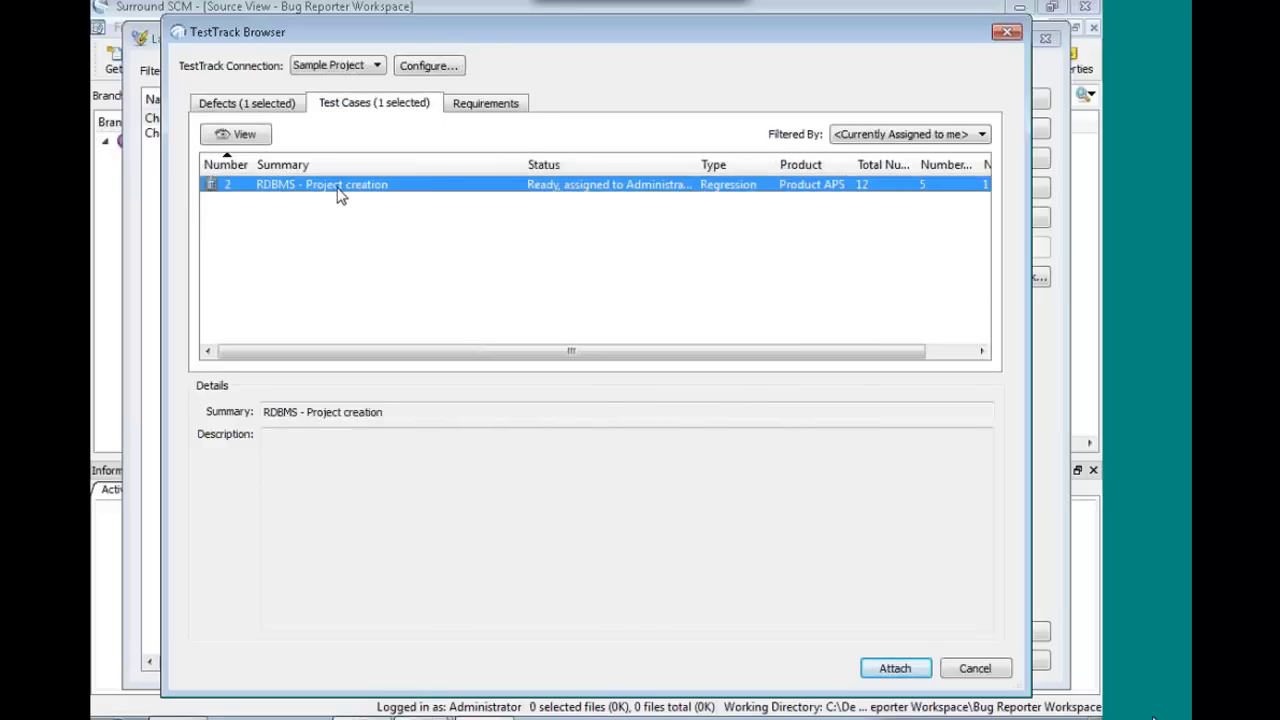
- Select requirements BR-70 and FR-23, then cancel the attachment and close the Labels list
{"action": "left_click", "coordinate": [468, 106]}
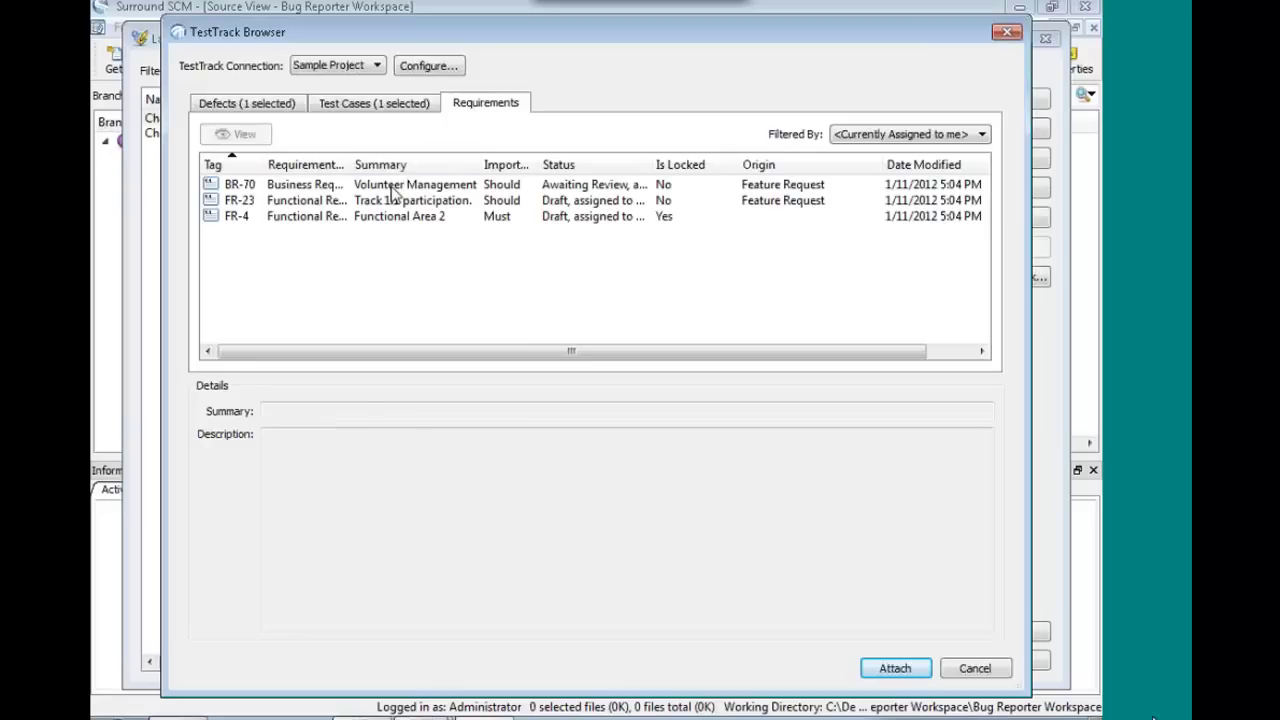
{"action": "left_click", "coordinate": [405, 187]}
{"action": "left_click", "coordinate": [408, 203], "text": "shift"}
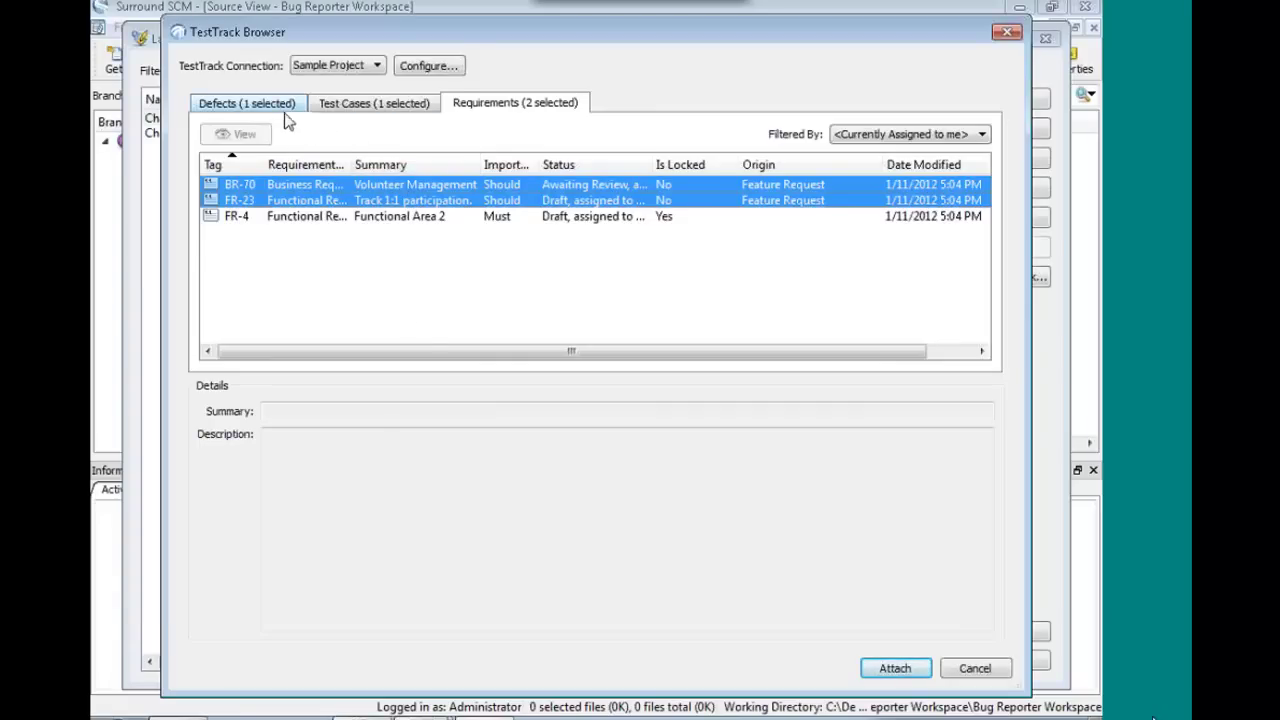
{"action": "left_click", "coordinate": [948, 668]}
{"action": "left_click", "coordinate": [946, 662]}
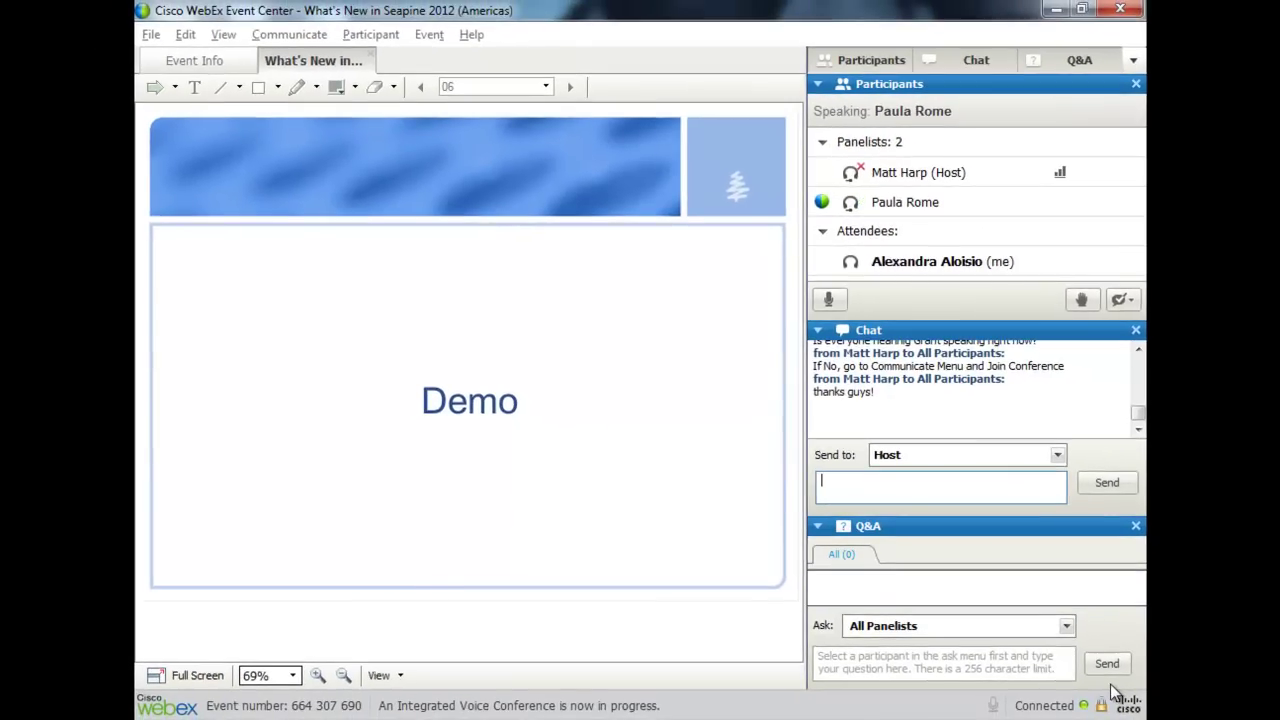
- Show the WebEx presentation full screen and go back to the TestTrack 2012 slide
{"action": "left_click", "coordinate": [192, 676]}
{"action": "key", "text": "Page_Up"}
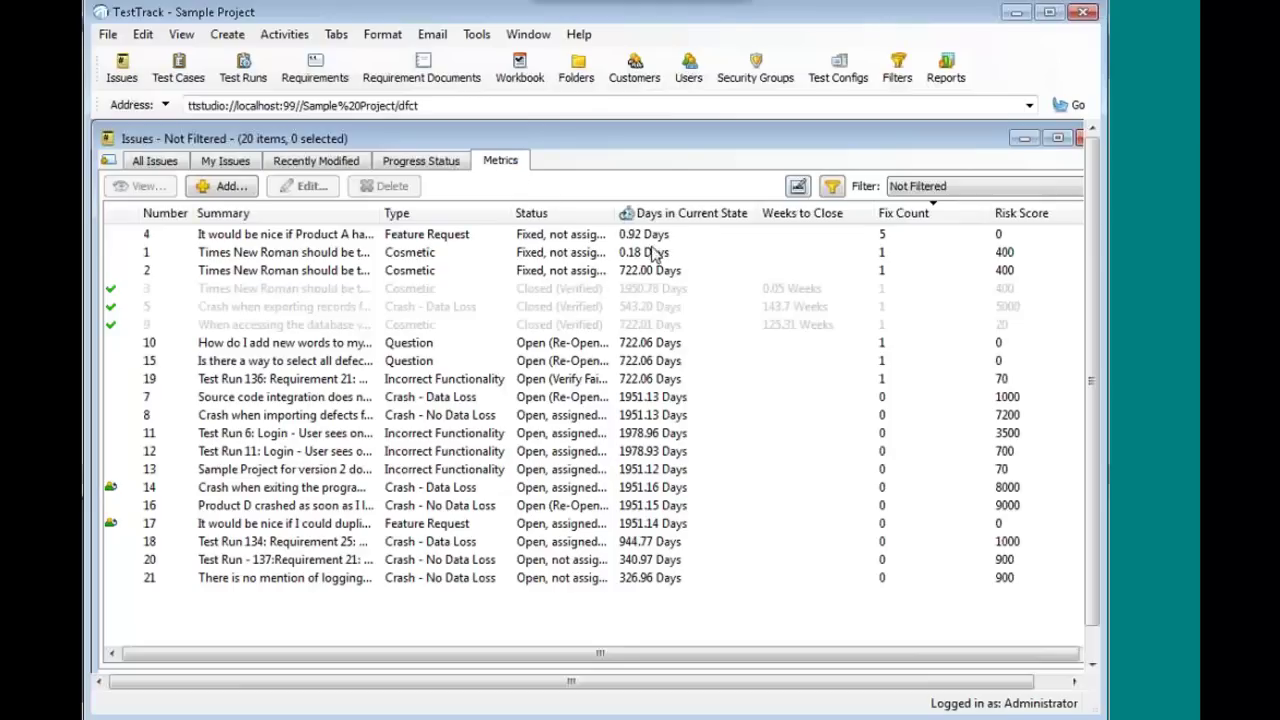
- Sort issues by Days in Current State and Weeks to Close, then Fix Count descending
{"action": "left_click", "coordinate": [742, 217]}
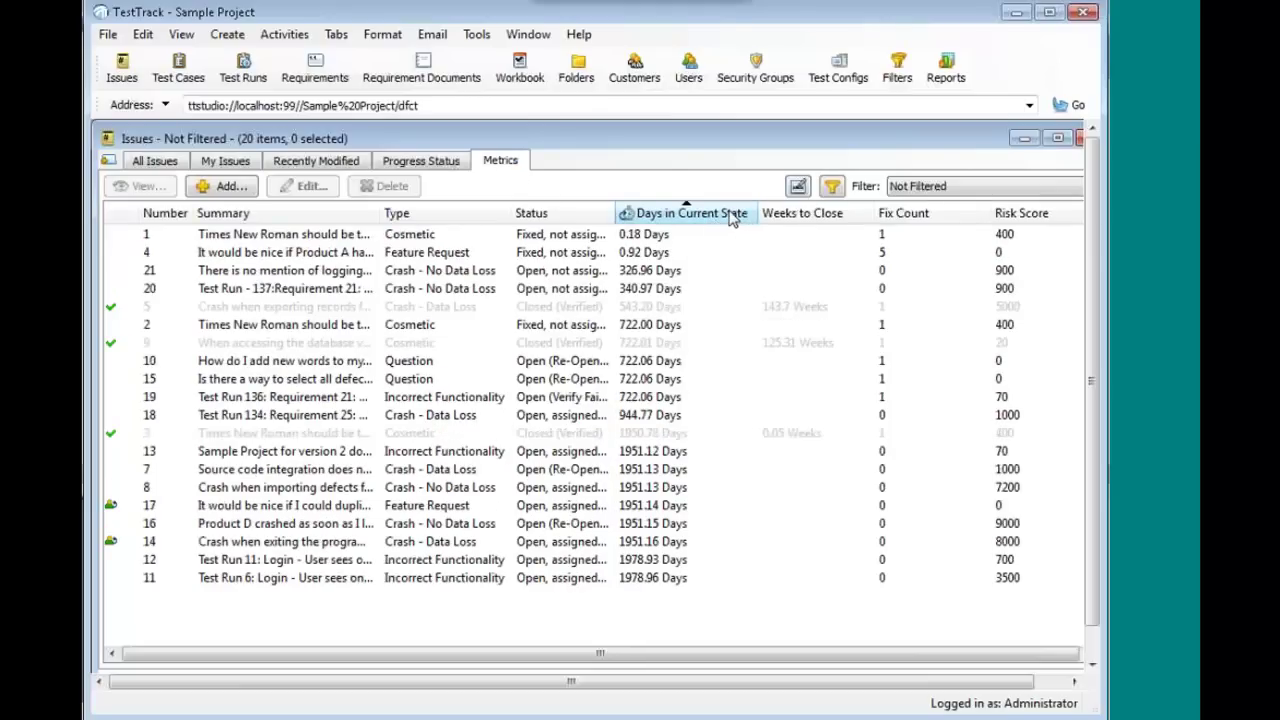
{"action": "left_click", "coordinate": [846, 216]}
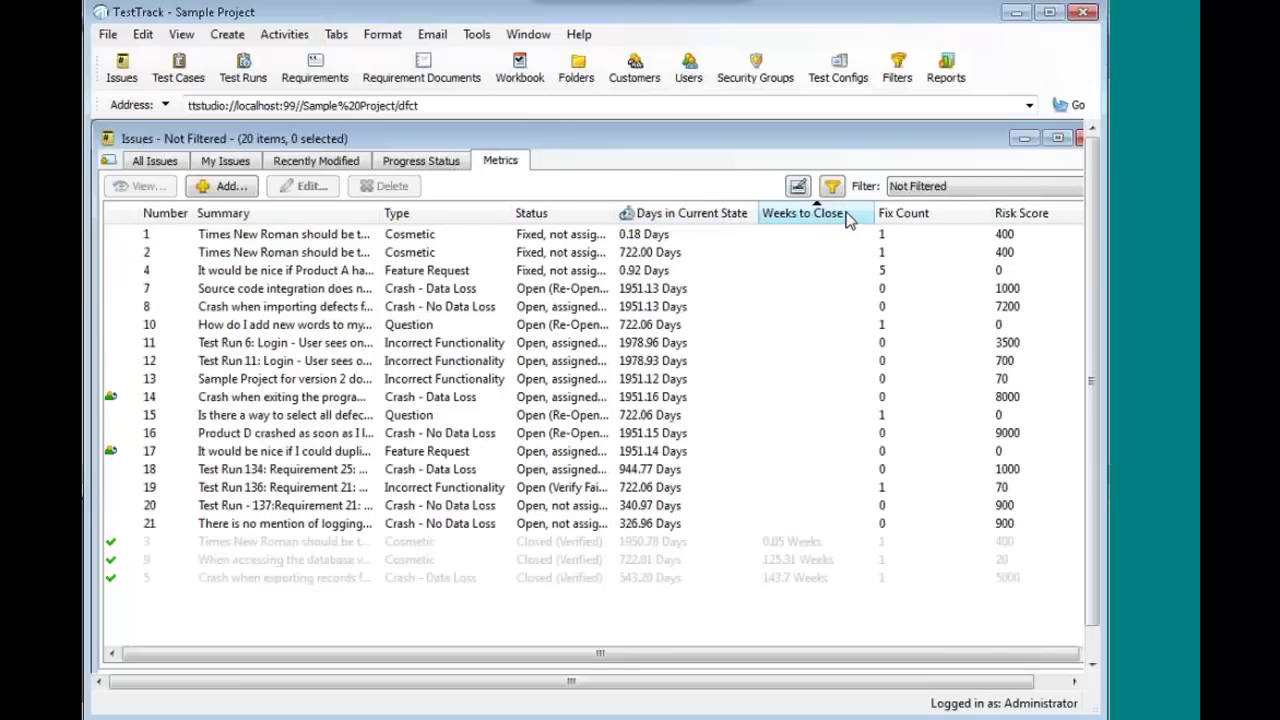
{"action": "left_click", "coordinate": [952, 220]}
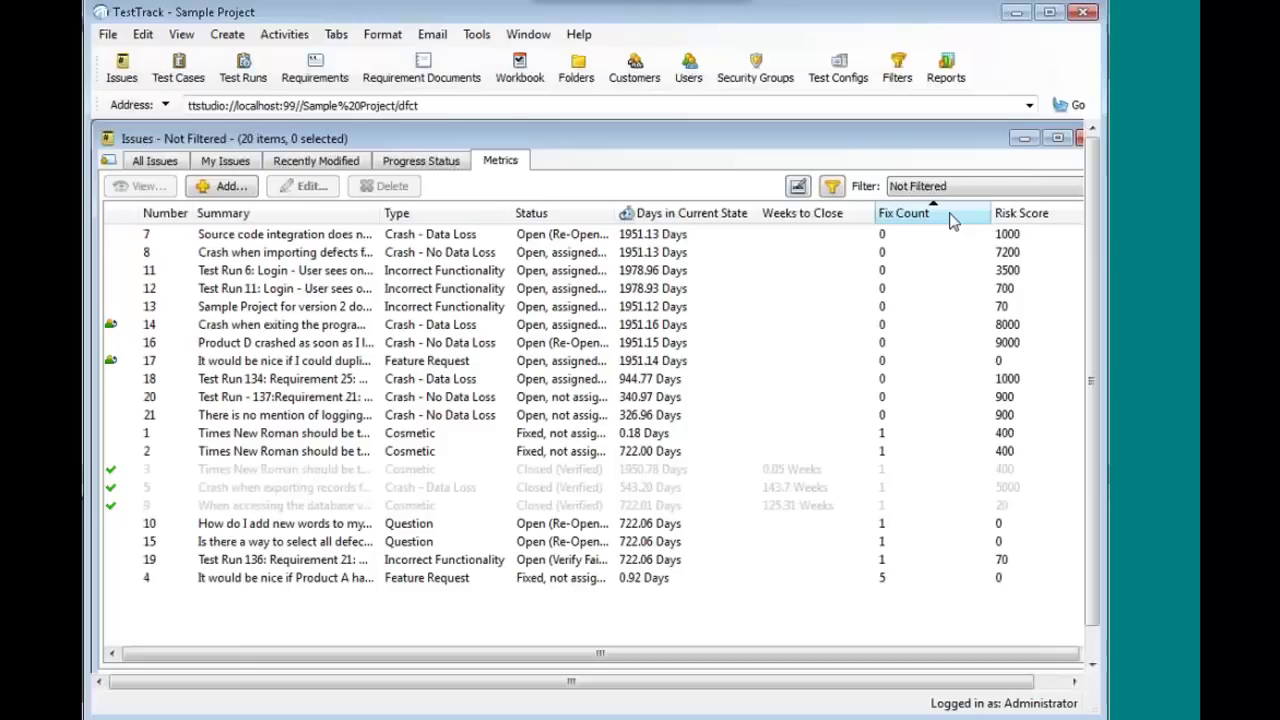
{"action": "left_click", "coordinate": [968, 218]}
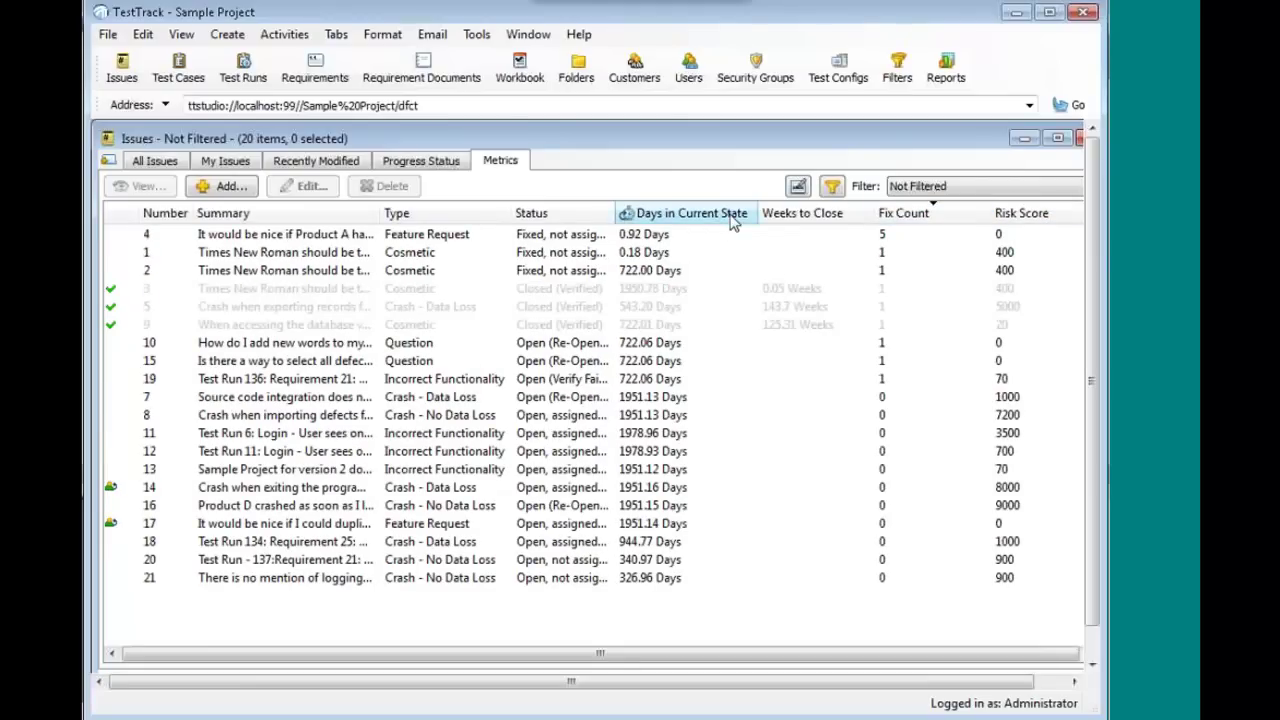
- Record a fix on issue 19 with resulting state Fixed and resolution Documentation Change
{"action": "left_click", "coordinate": [652, 383]}
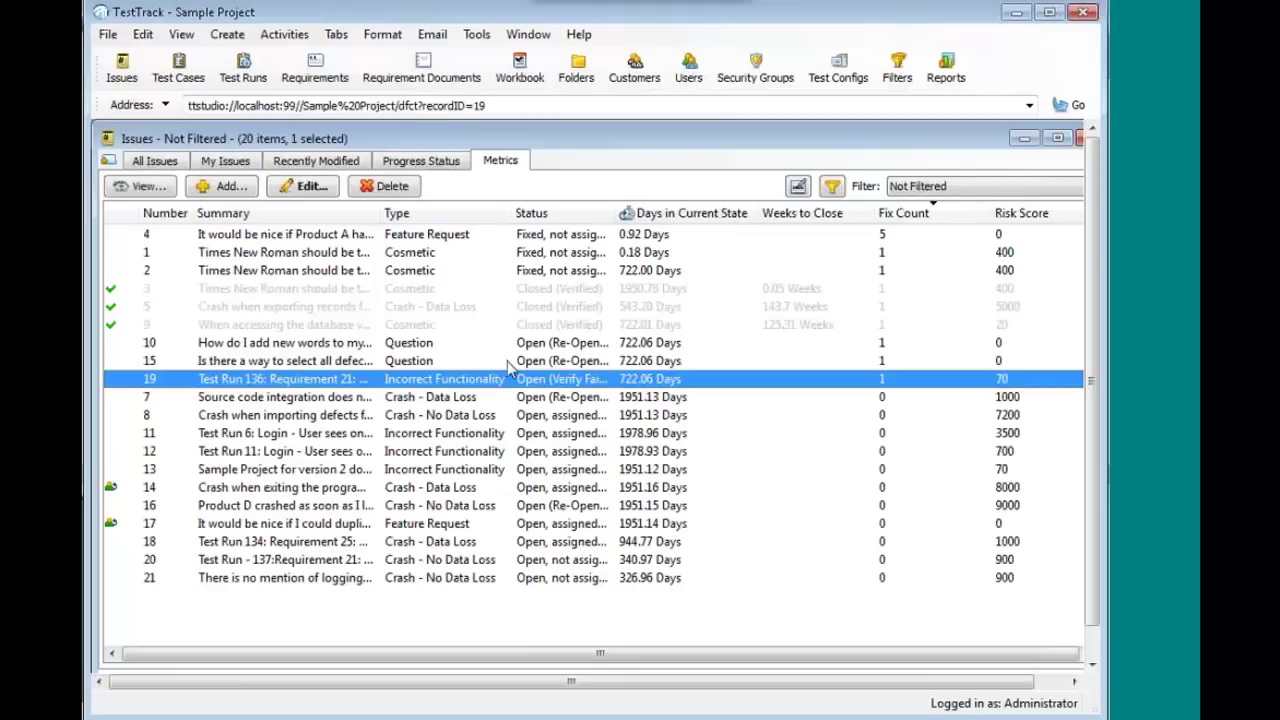
{"action": "left_click", "coordinate": [284, 38]}
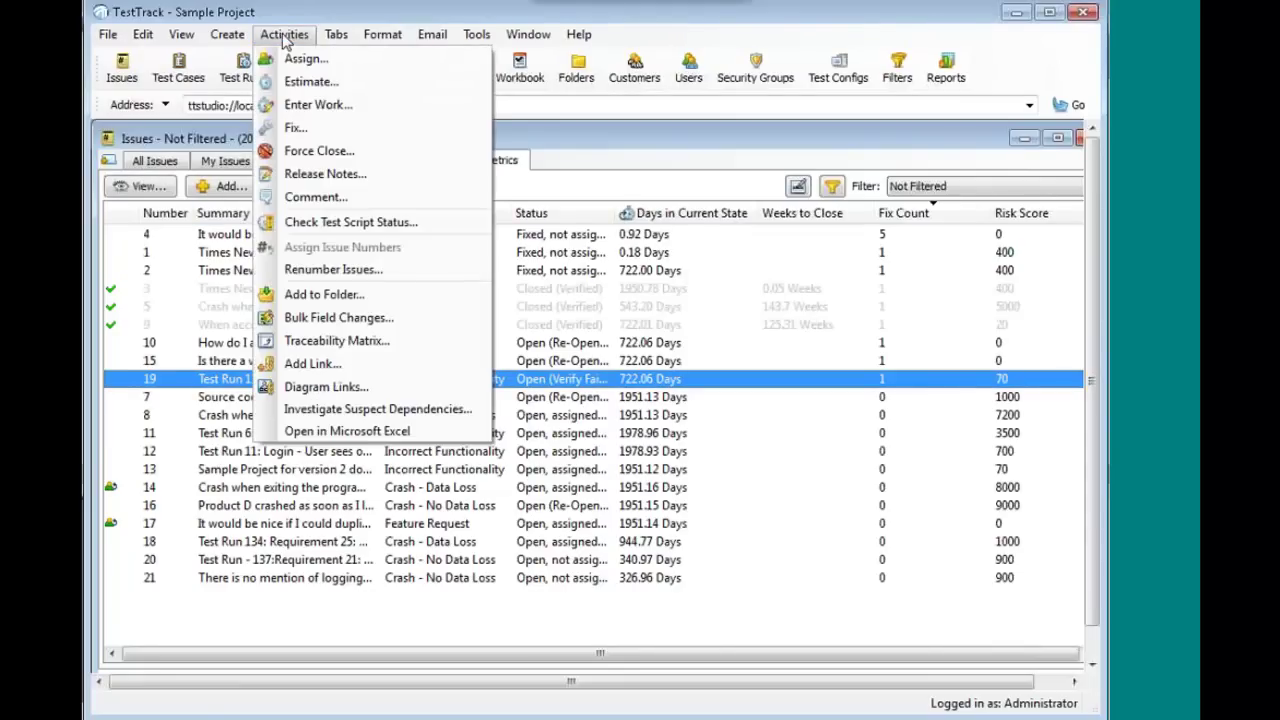
{"action": "left_click", "coordinate": [331, 126]}
{"action": "left_click", "coordinate": [433, 202]}
{"action": "left_click", "coordinate": [440, 237]}
{"action": "left_click", "coordinate": [412, 382]}
{"action": "left_click", "coordinate": [447, 433]}
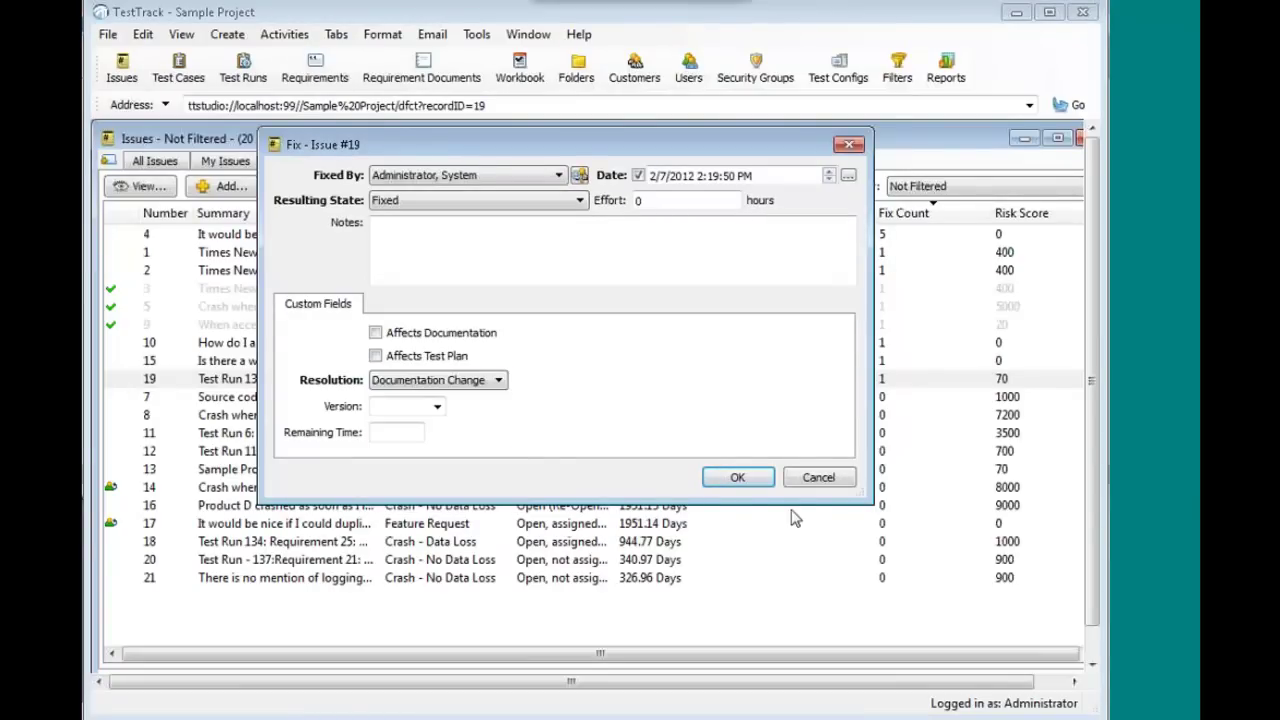
{"action": "left_click", "coordinate": [737, 477]}
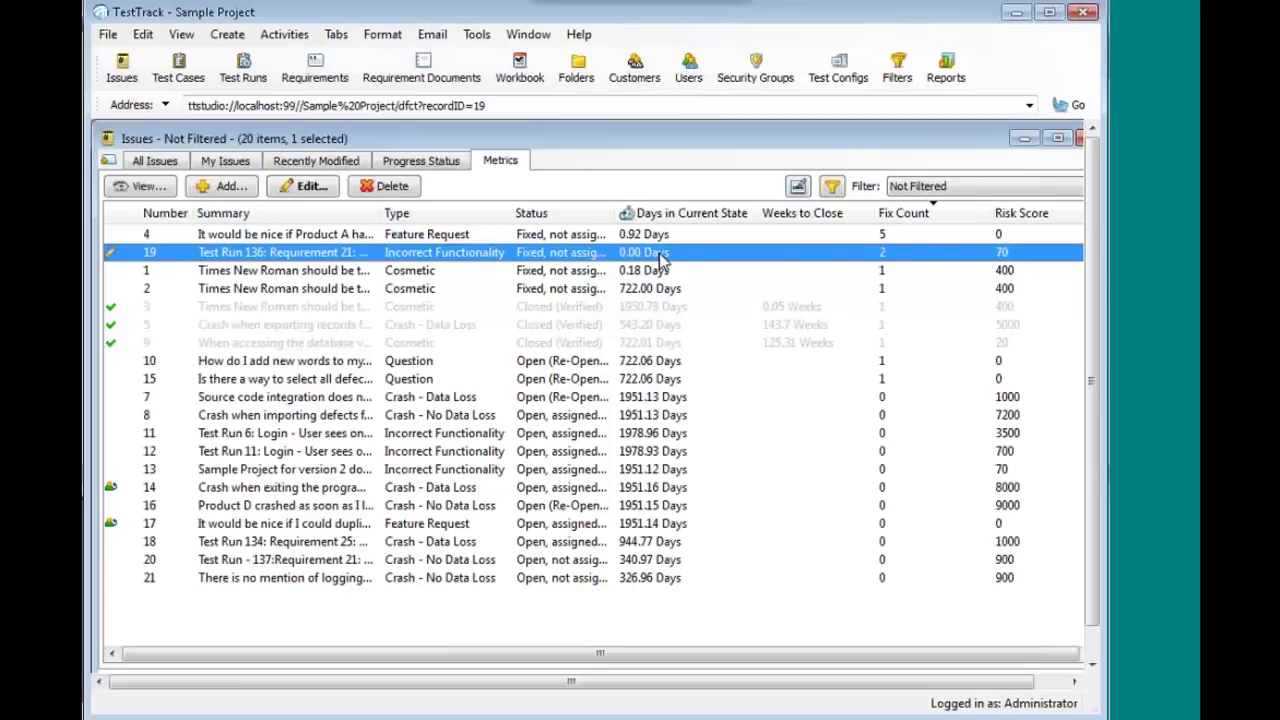
- Edit issue 19 inline, set its type to Crash - Data Loss, and save the row
{"action": "left_click", "coordinate": [799, 188]}
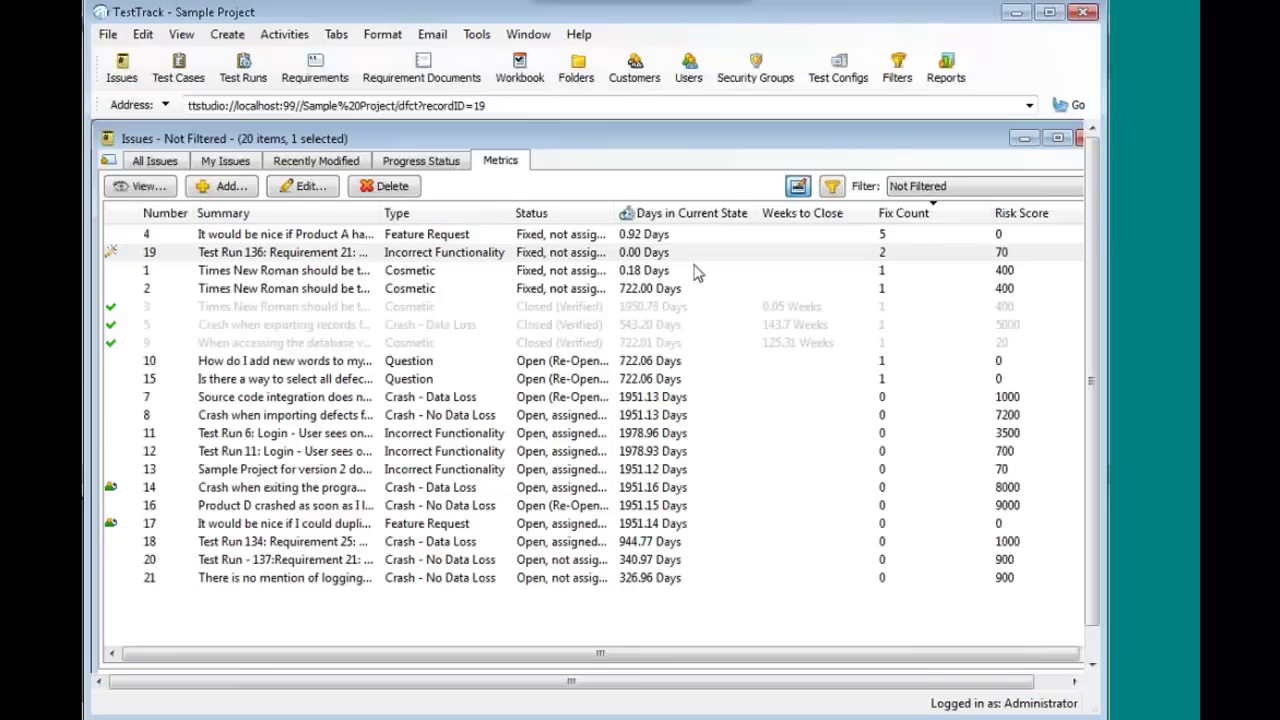
{"action": "left_click", "coordinate": [467, 258]}
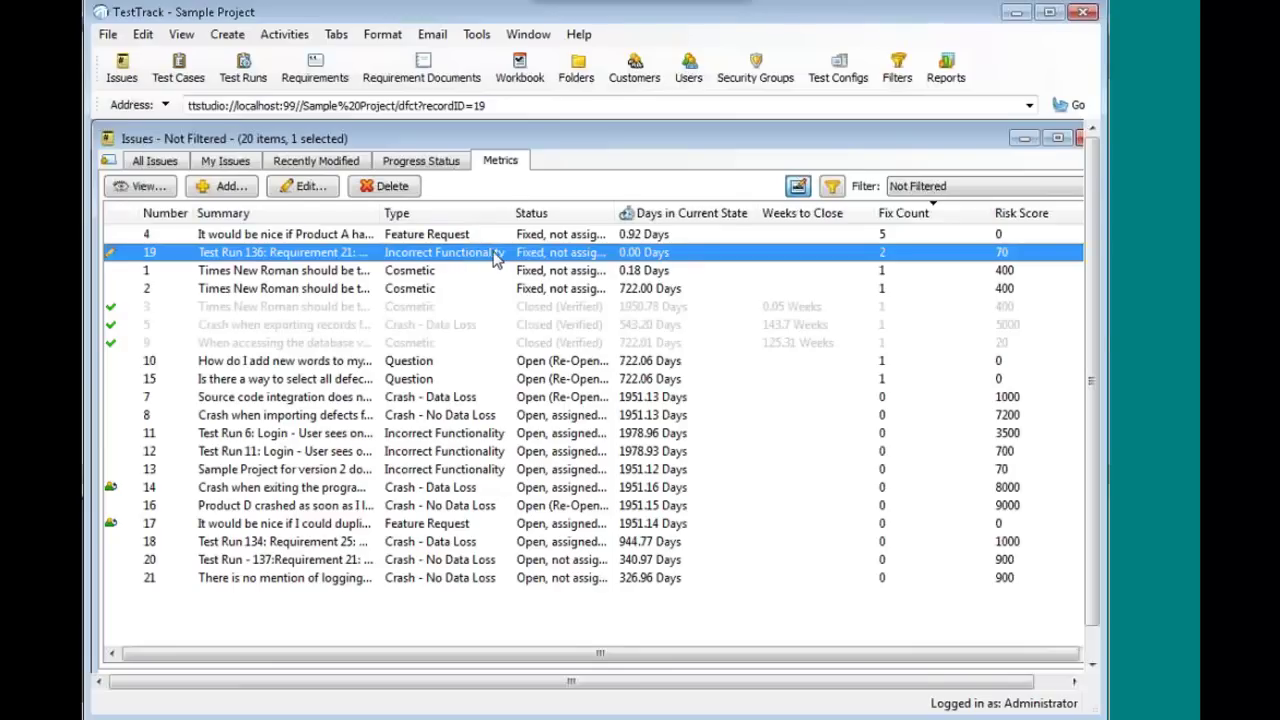
{"action": "left_click", "coordinate": [493, 258]}
{"action": "left_click", "coordinate": [517, 254]}
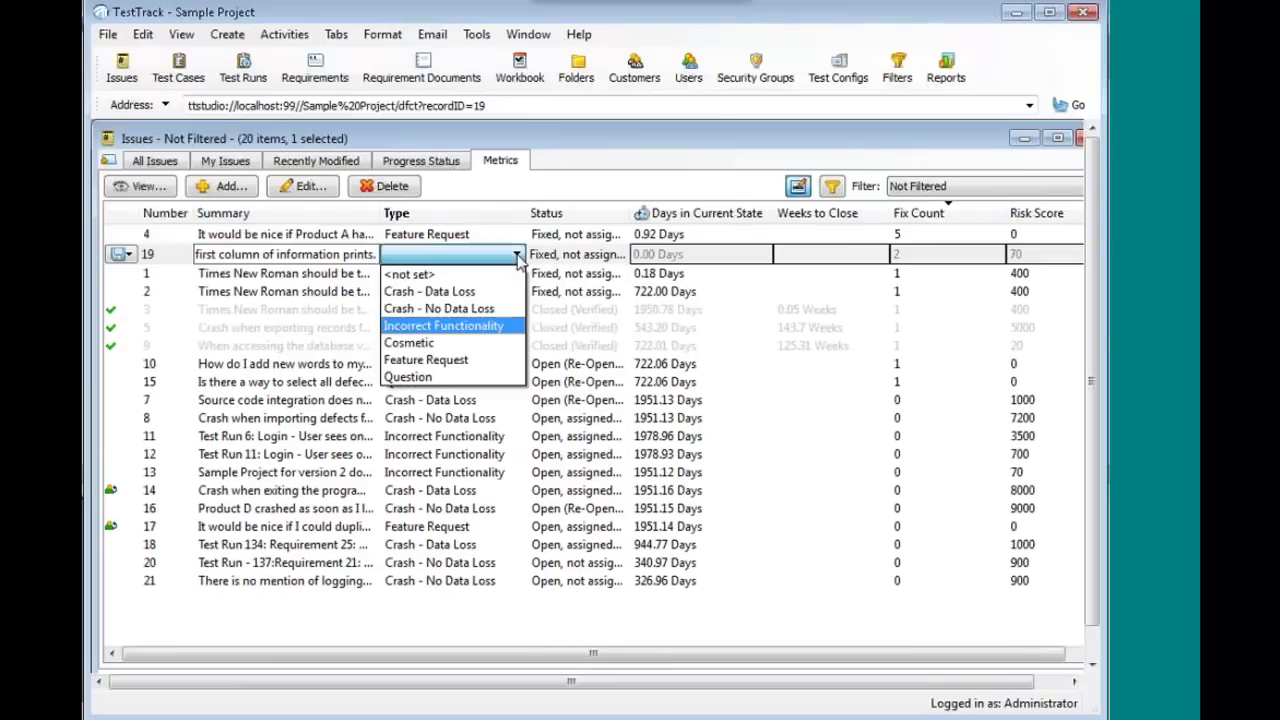
{"action": "left_click", "coordinate": [486, 294]}
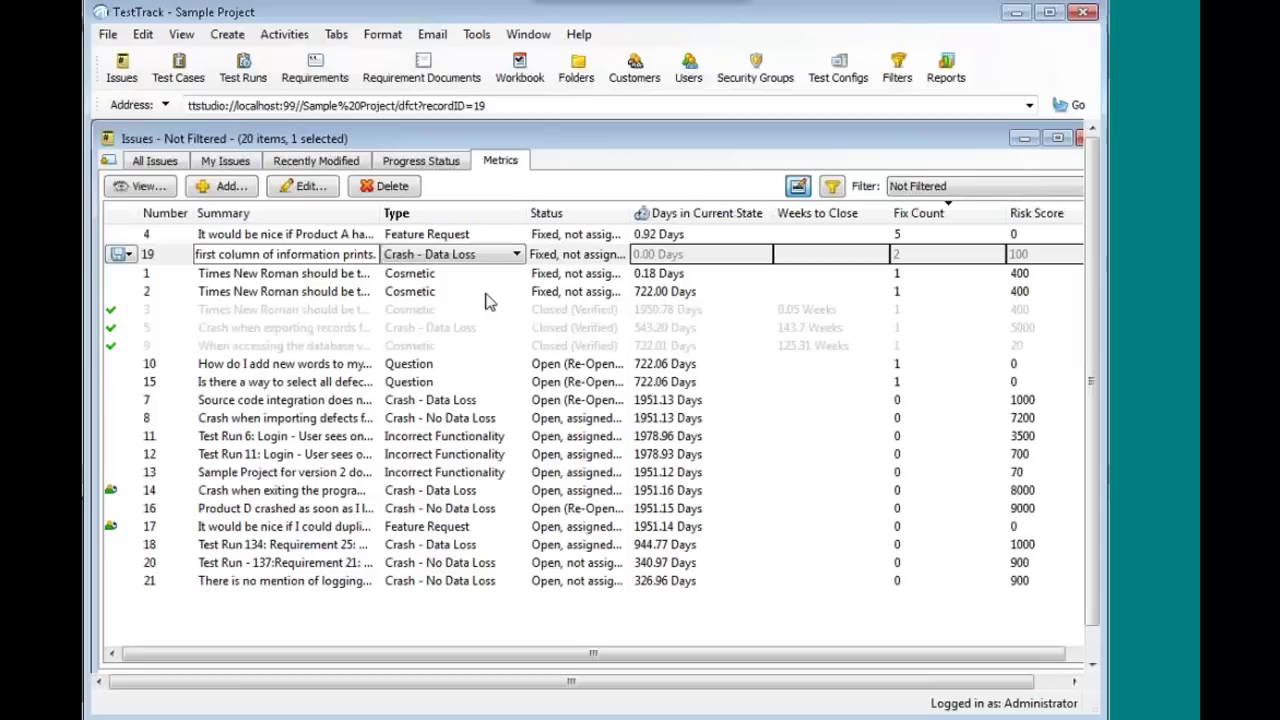
{"action": "left_click", "coordinate": [485, 258]}
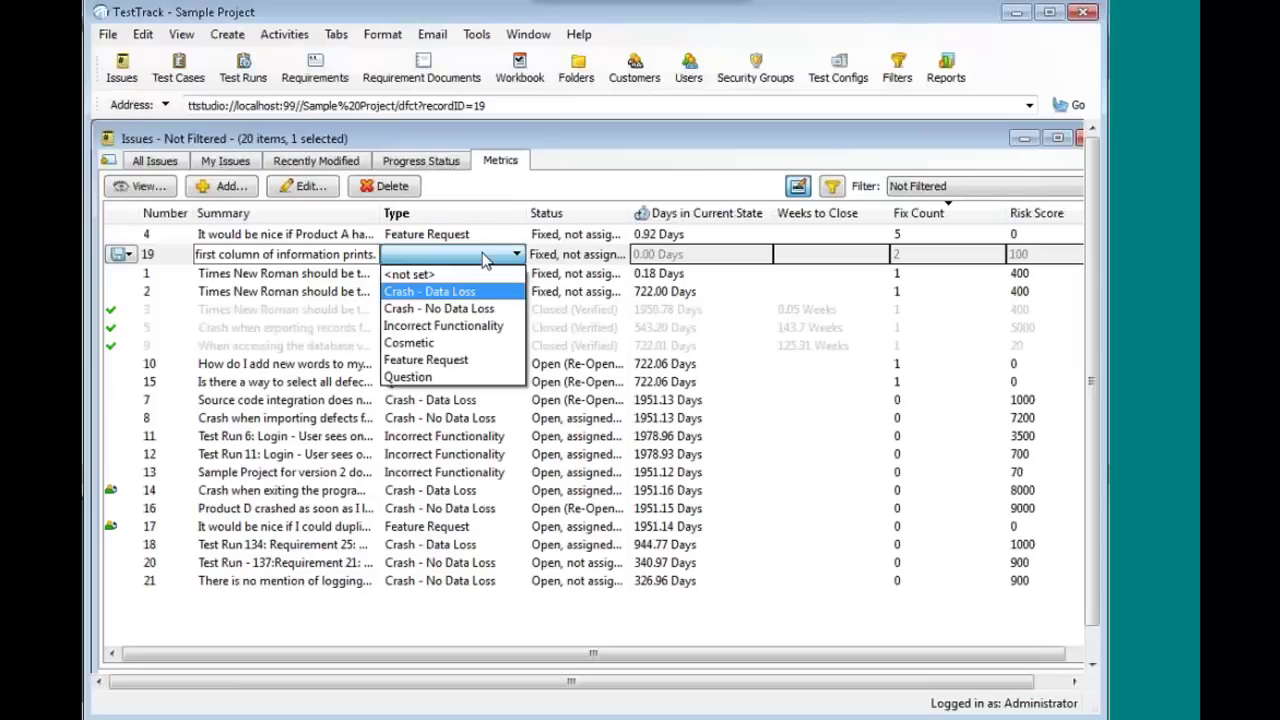
{"action": "left_click", "coordinate": [482, 292]}
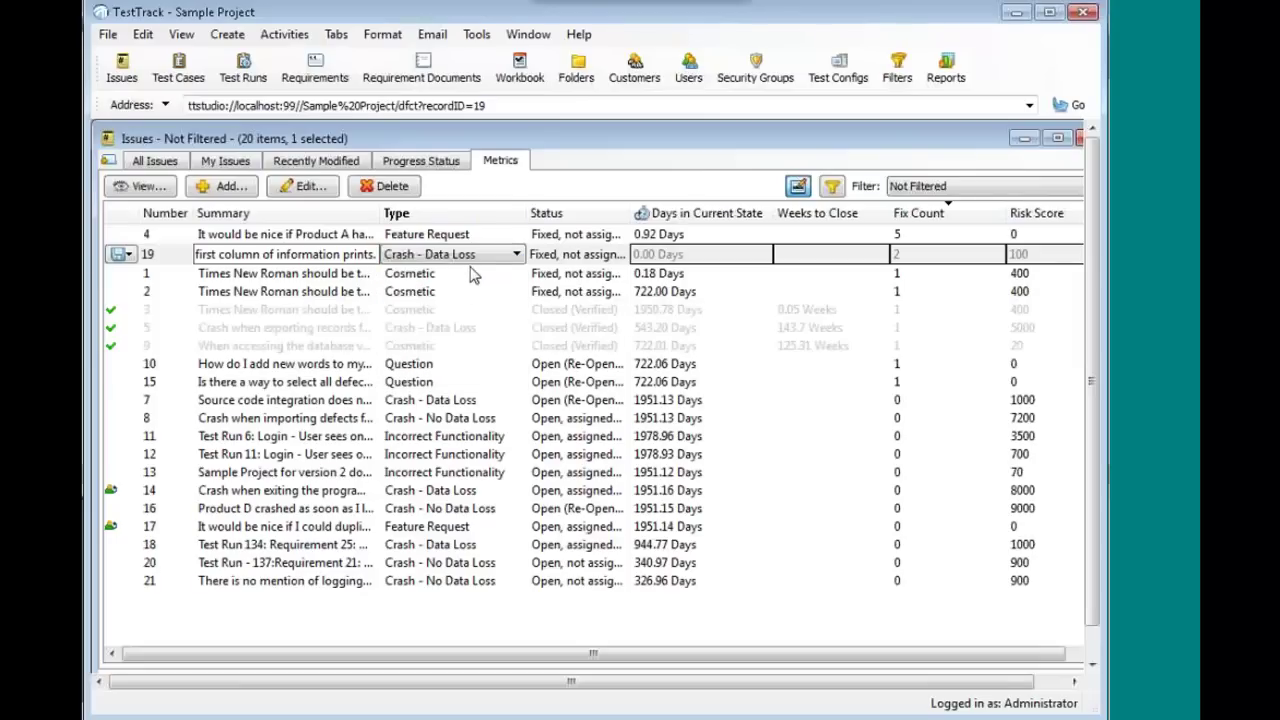
{"action": "left_click", "coordinate": [126, 256]}
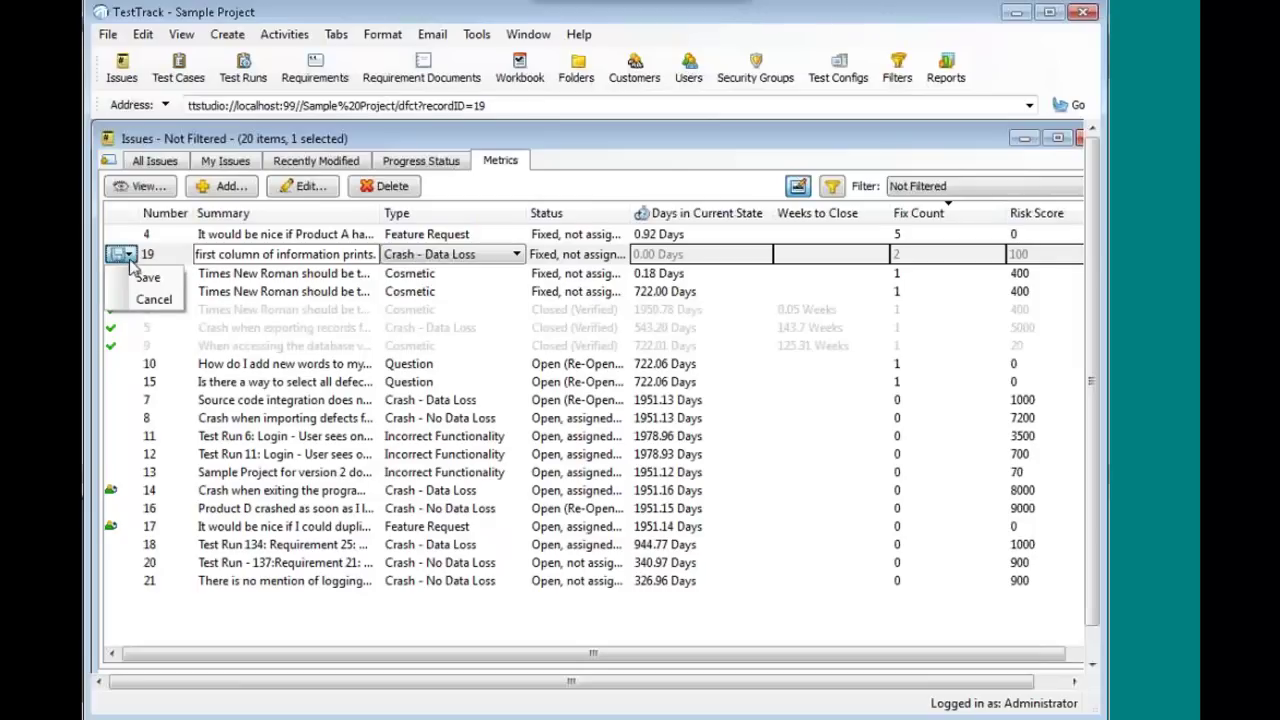
{"action": "left_click", "coordinate": [148, 277]}
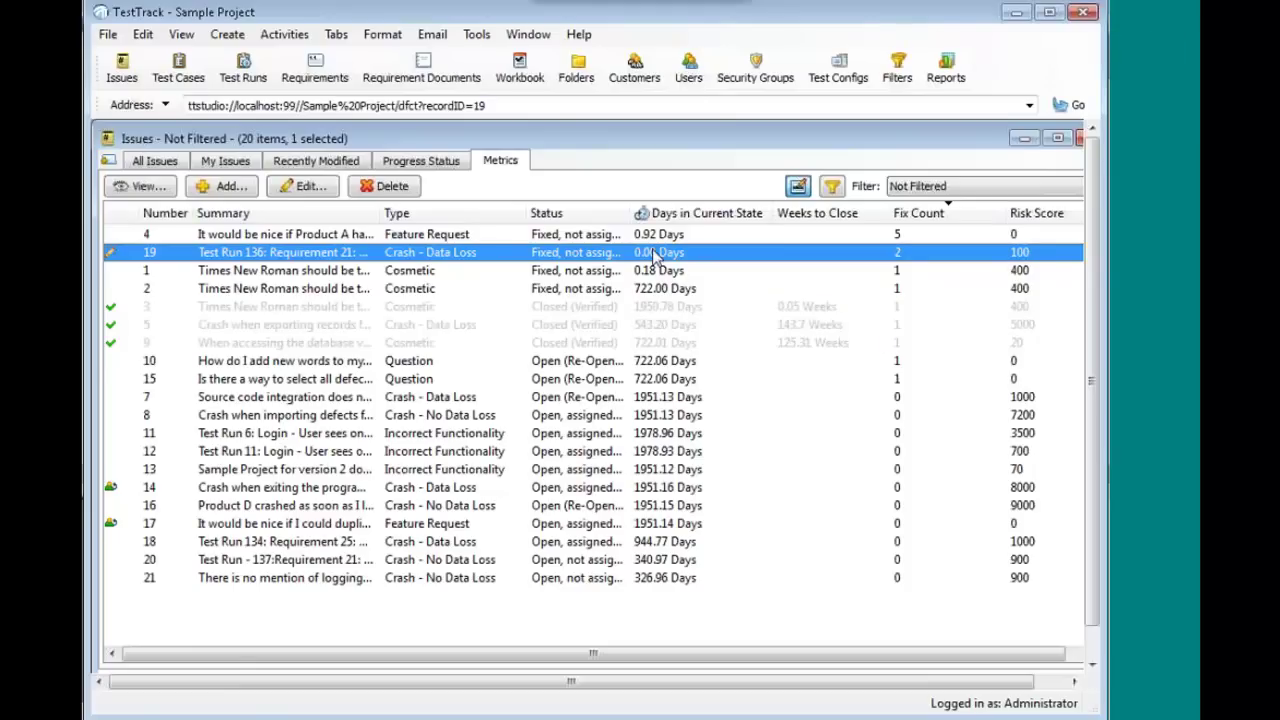
{"action": "scroll", "coordinate": [625, 249], "scroll_direction": "right", "scroll_amount": 1}
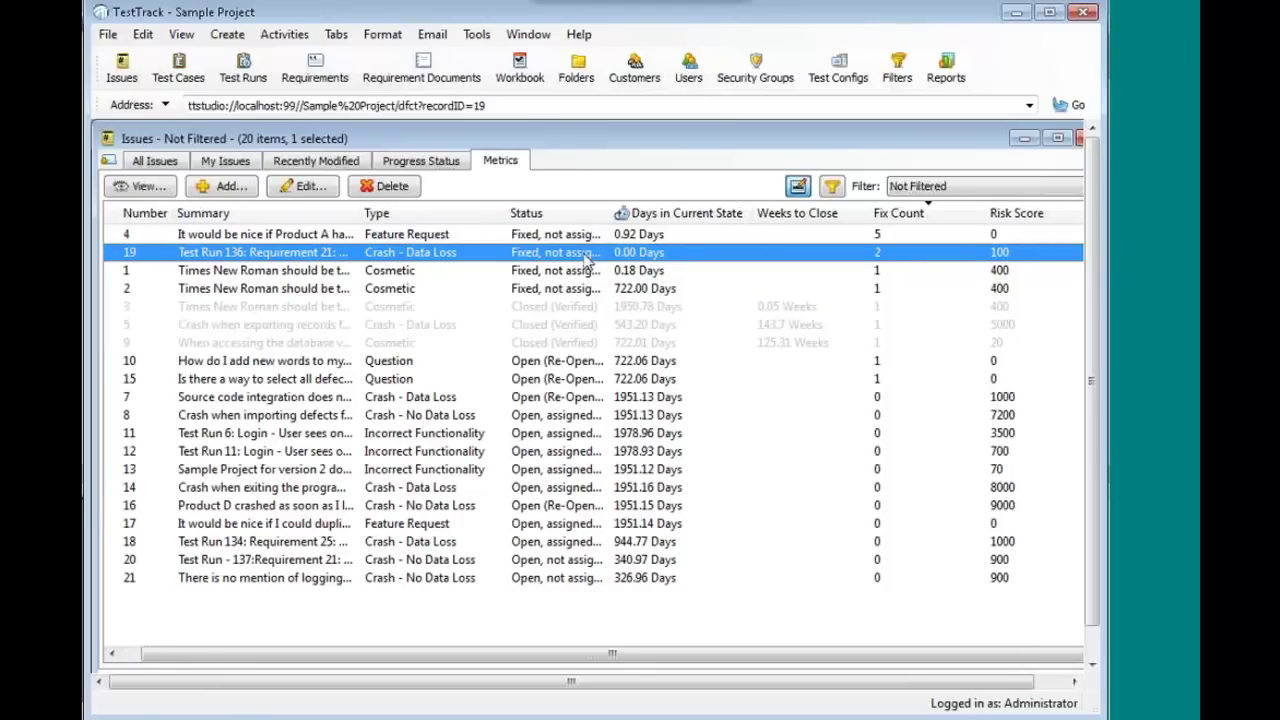
- Edit requirement 12 inline with Difficulty Low and Uncertainty Low, then save the row
{"action": "left_click", "coordinate": [333, 68]}
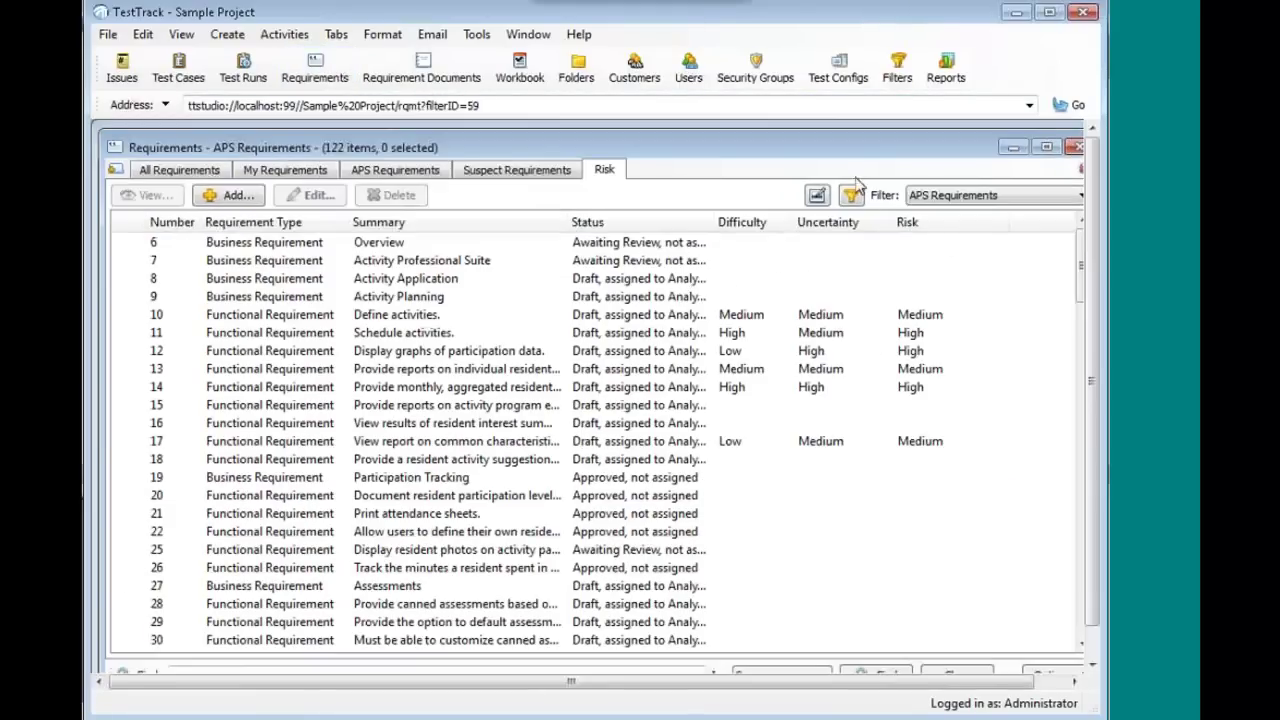
{"action": "left_click", "coordinate": [817, 195]}
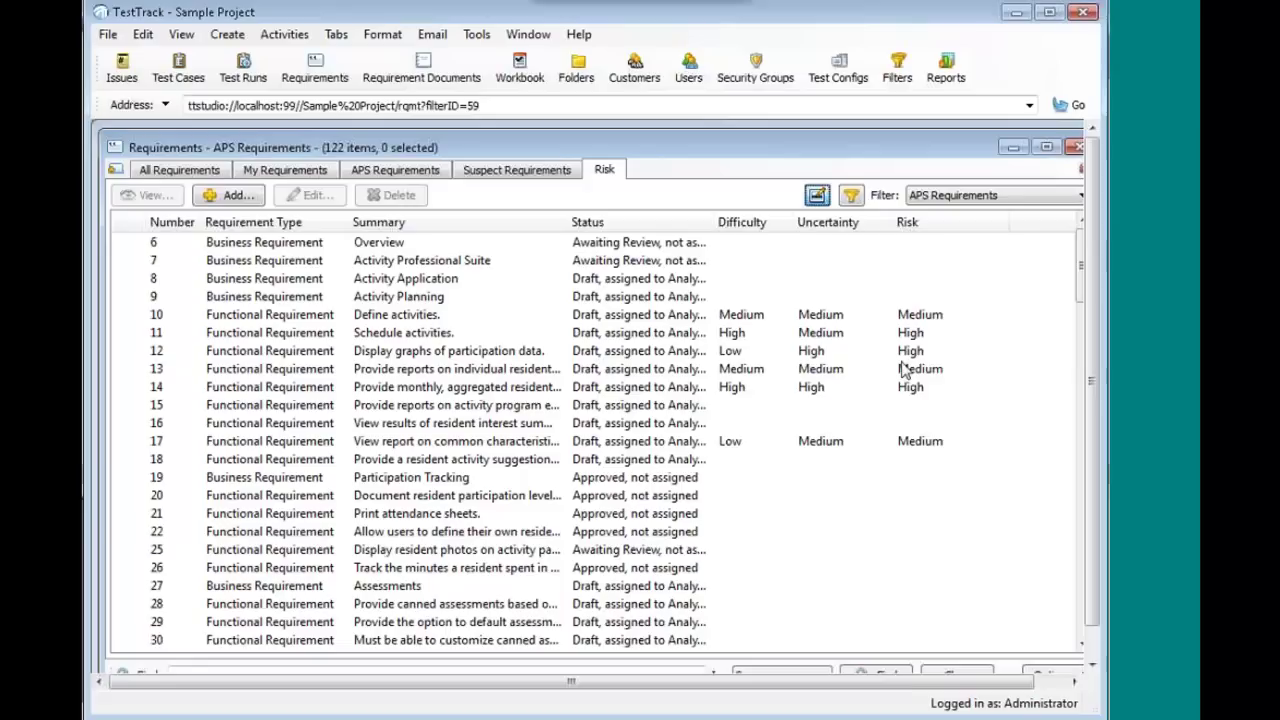
{"action": "left_click", "coordinate": [740, 352]}
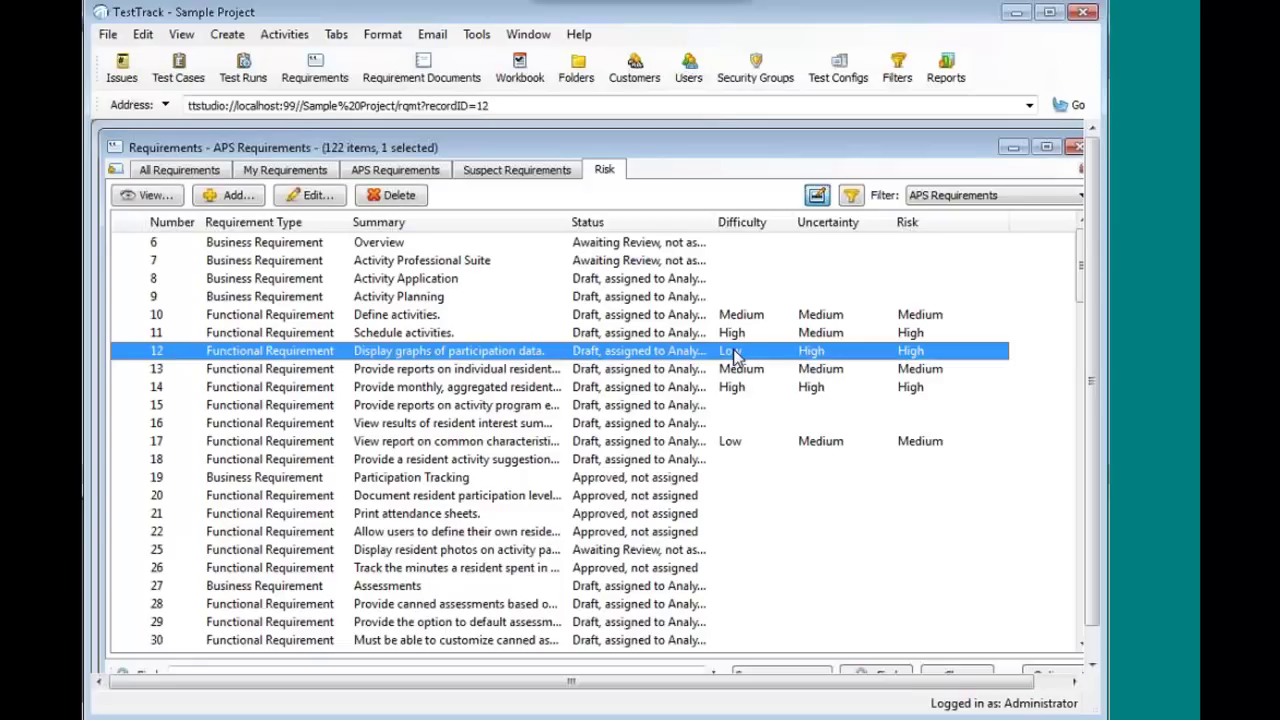
{"action": "left_click", "coordinate": [740, 353]}
{"action": "left_click", "coordinate": [779, 354]}
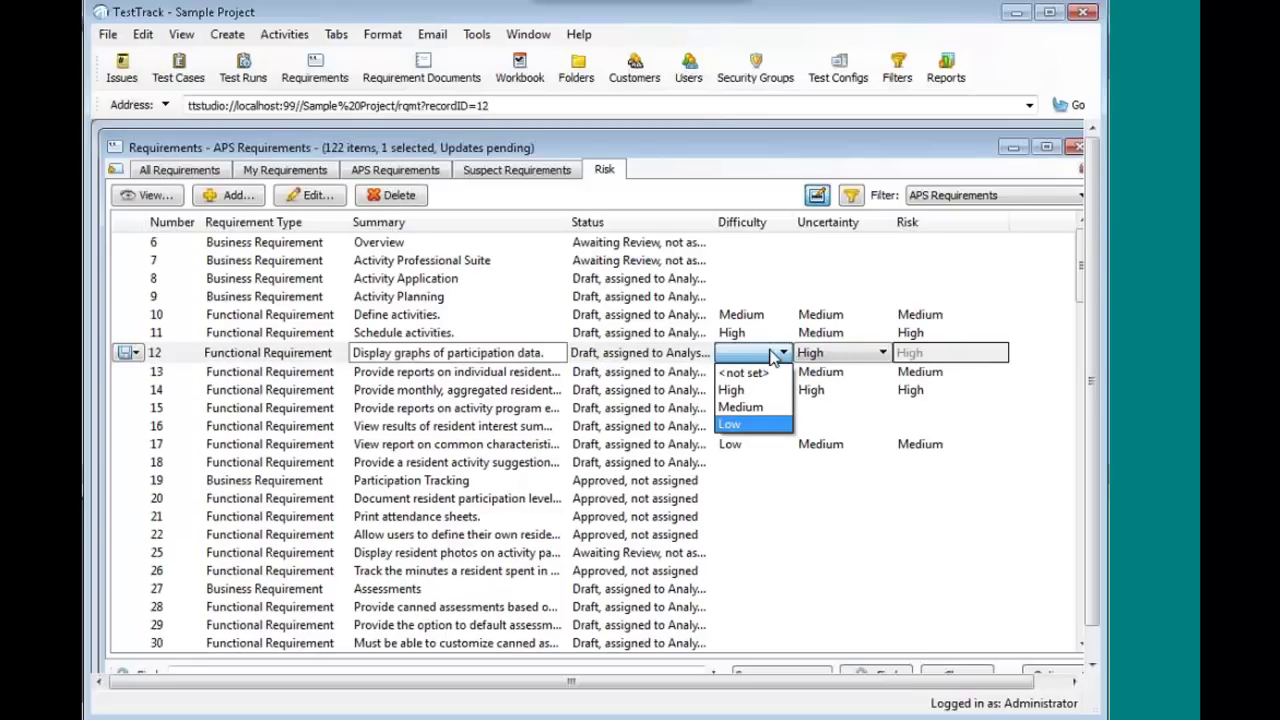
{"action": "left_click", "coordinate": [745, 425]}
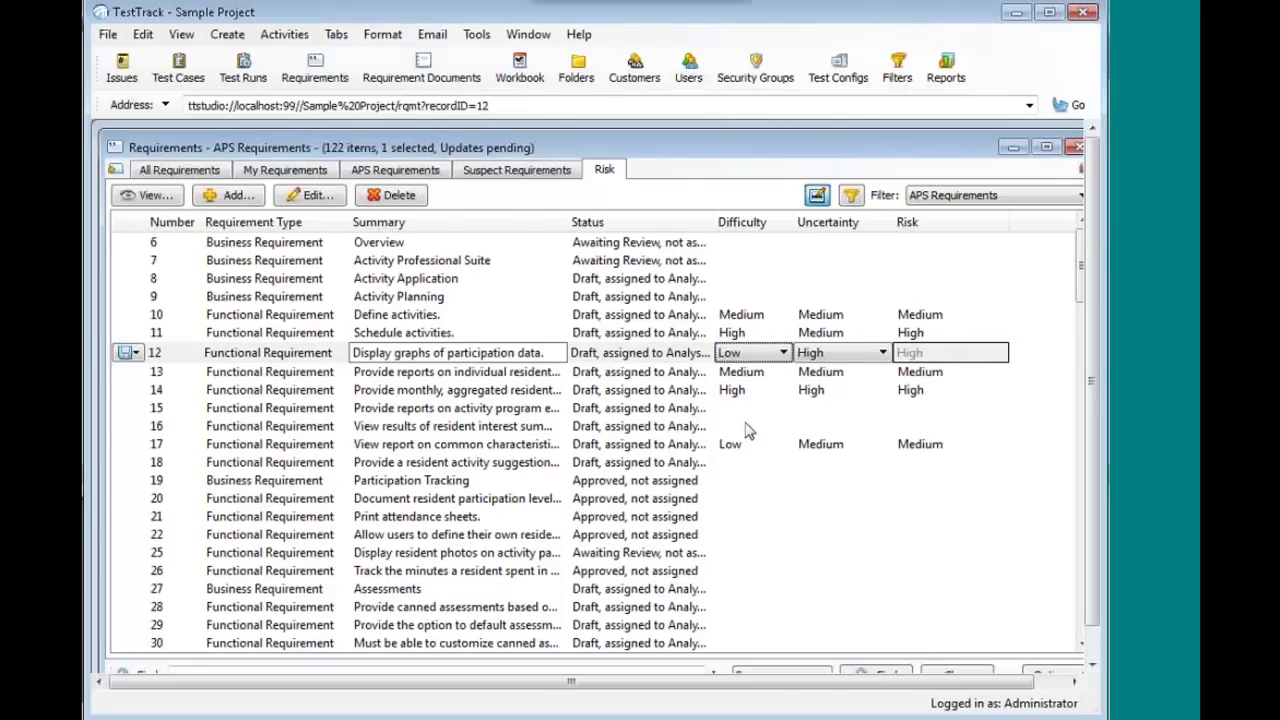
{"action": "left_click", "coordinate": [840, 356]}
{"action": "left_click", "coordinate": [815, 426]}
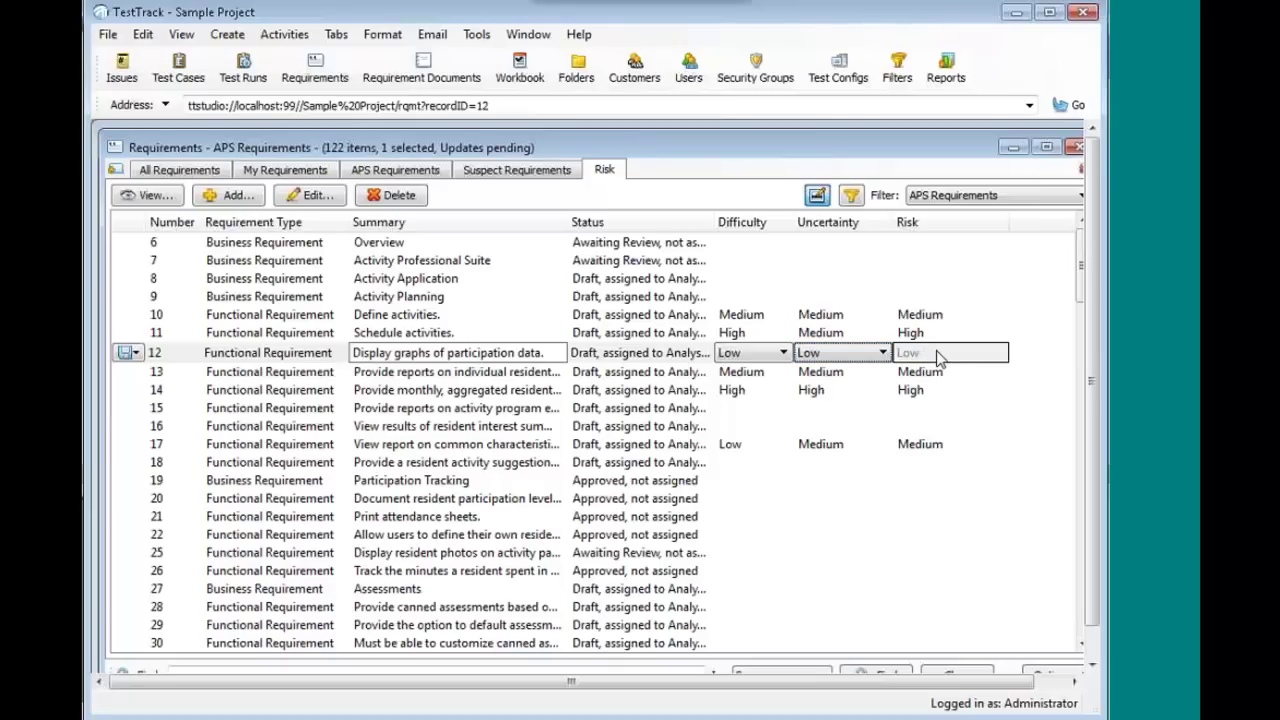
{"action": "left_click", "coordinate": [127, 354]}
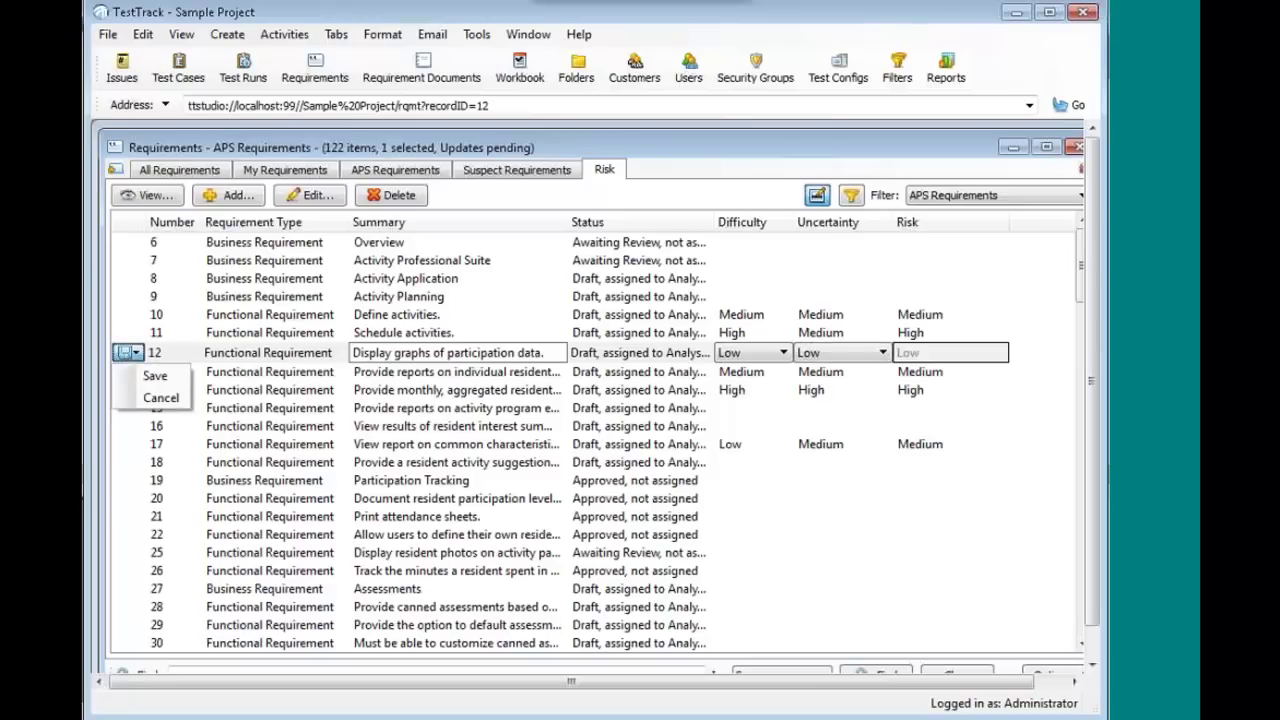
{"action": "left_click", "coordinate": [153, 376]}
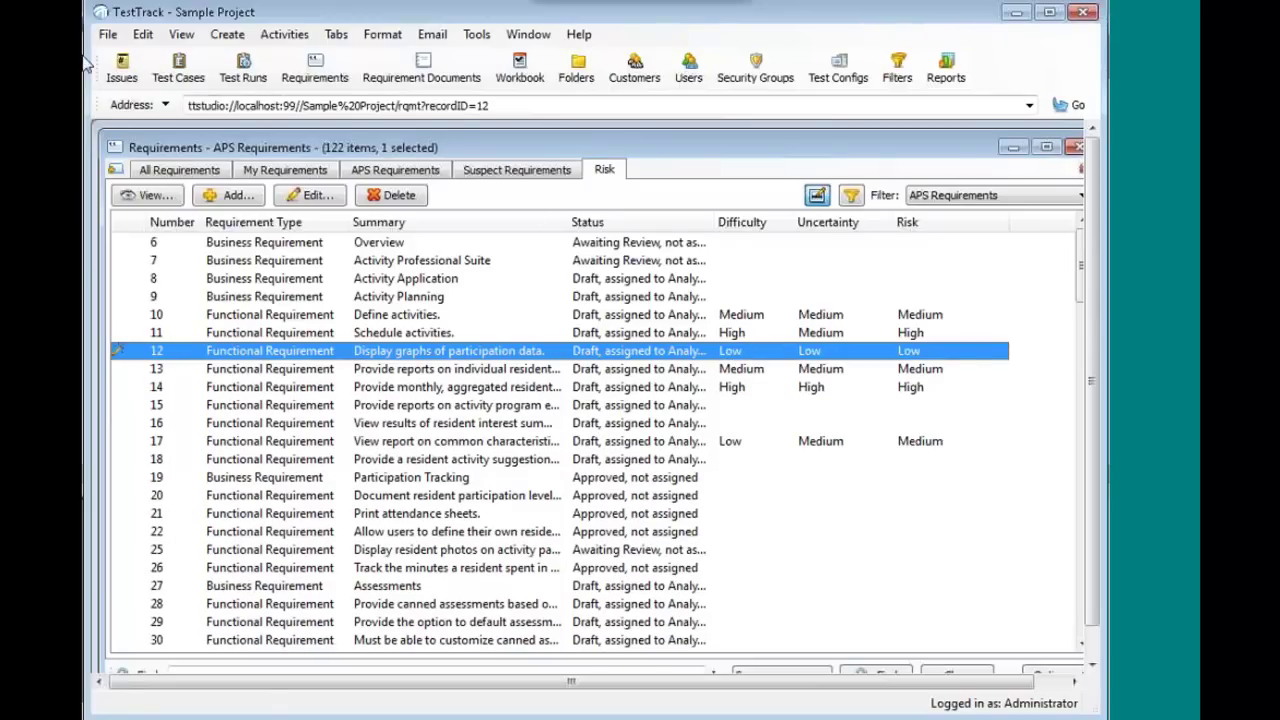
- Return from the Requirements list to the Sample Project Issues list
{"action": "left_click", "coordinate": [122, 68]}
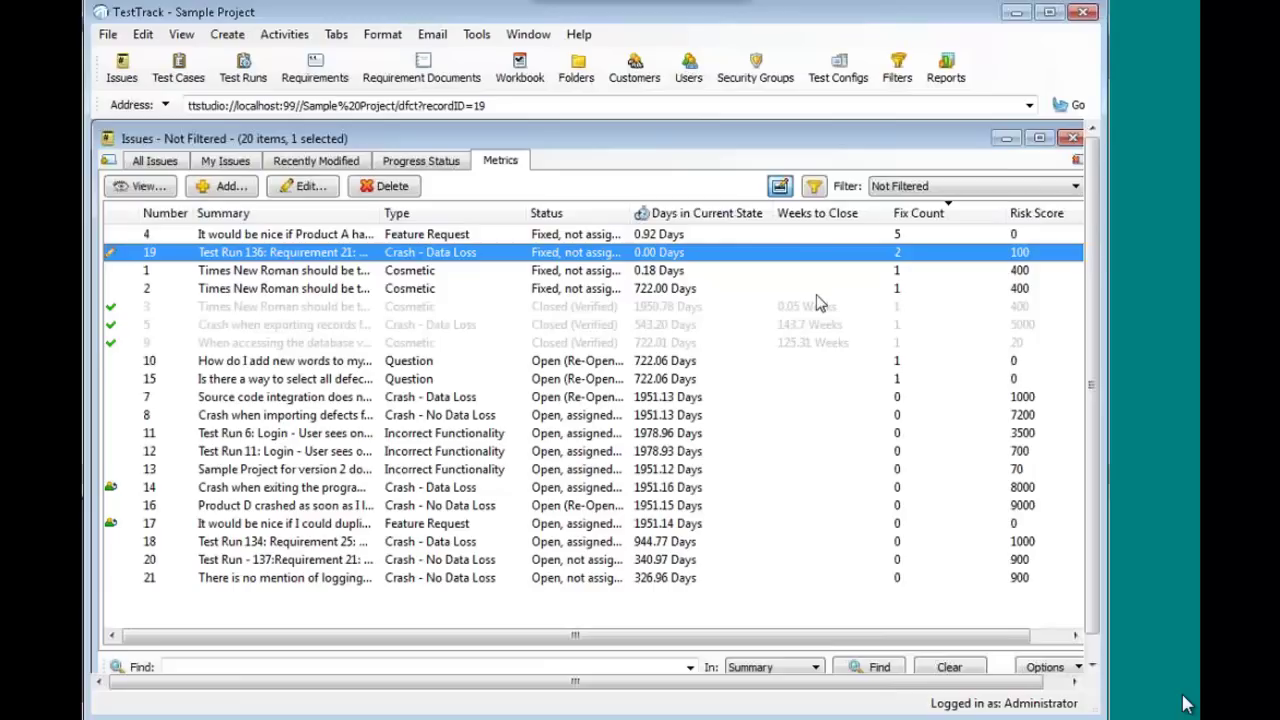
{"action": "left_click", "coordinate": [529, 36]}
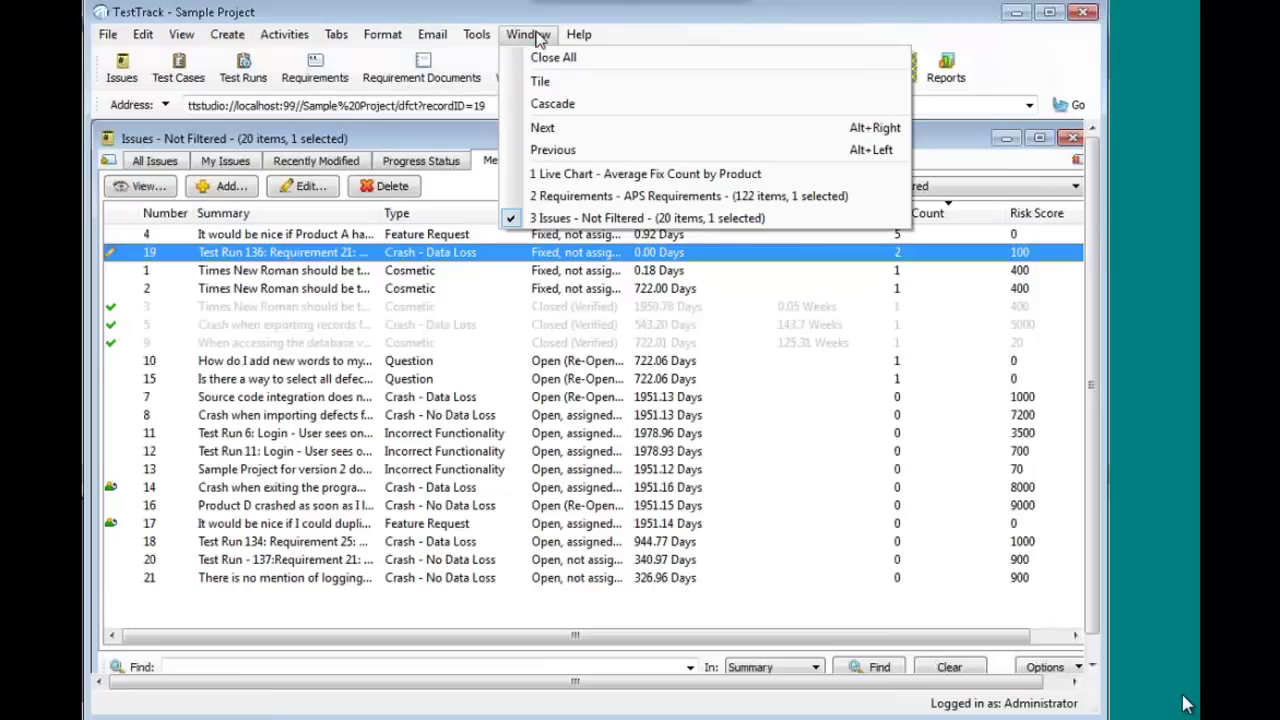
{"action": "left_click", "coordinate": [596, 175]}
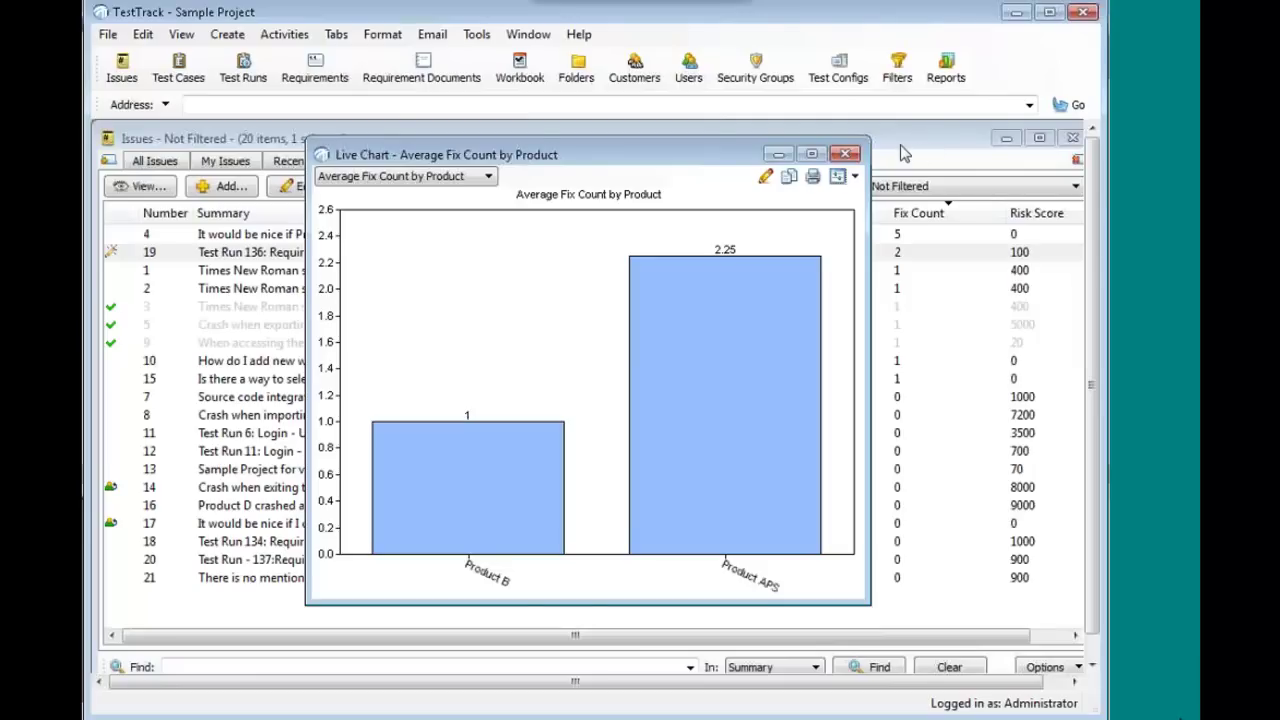
{"action": "left_click", "coordinate": [903, 152]}
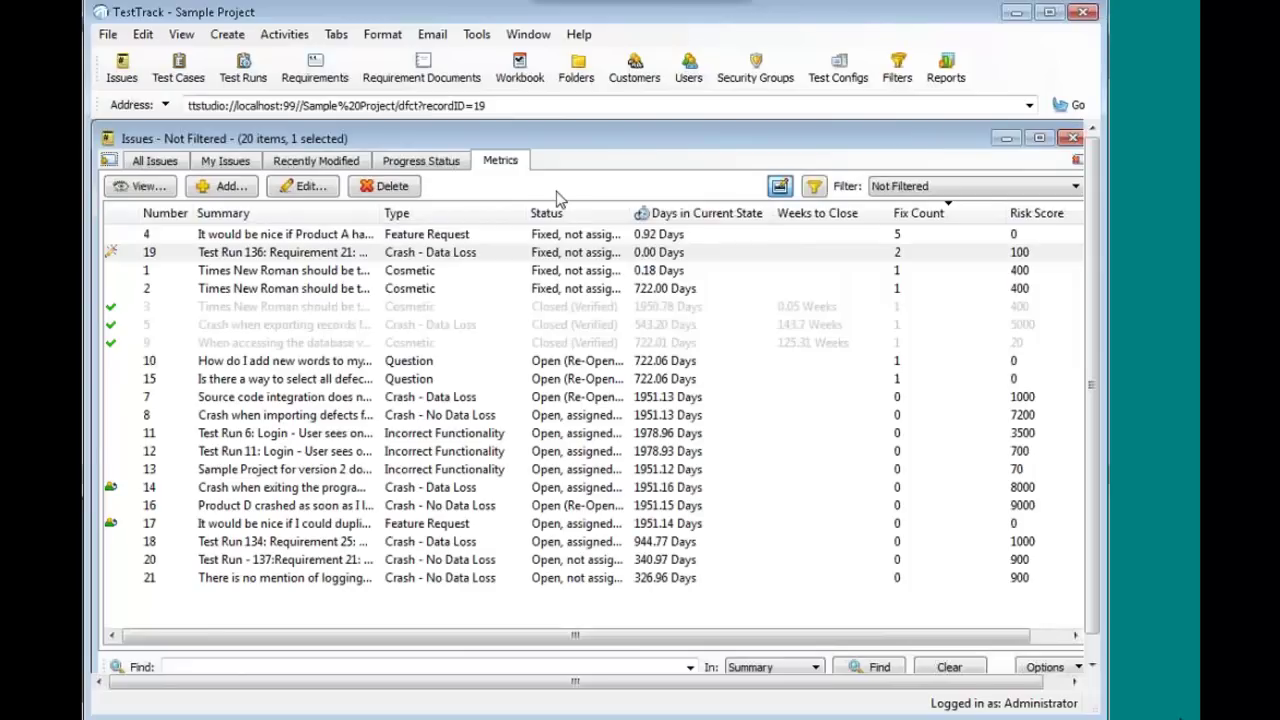
- Open the Issues custom field setup from the administration tools
{"action": "left_click", "coordinate": [478, 35]}
{"action": "mouse_move", "coordinate": [510, 57]}
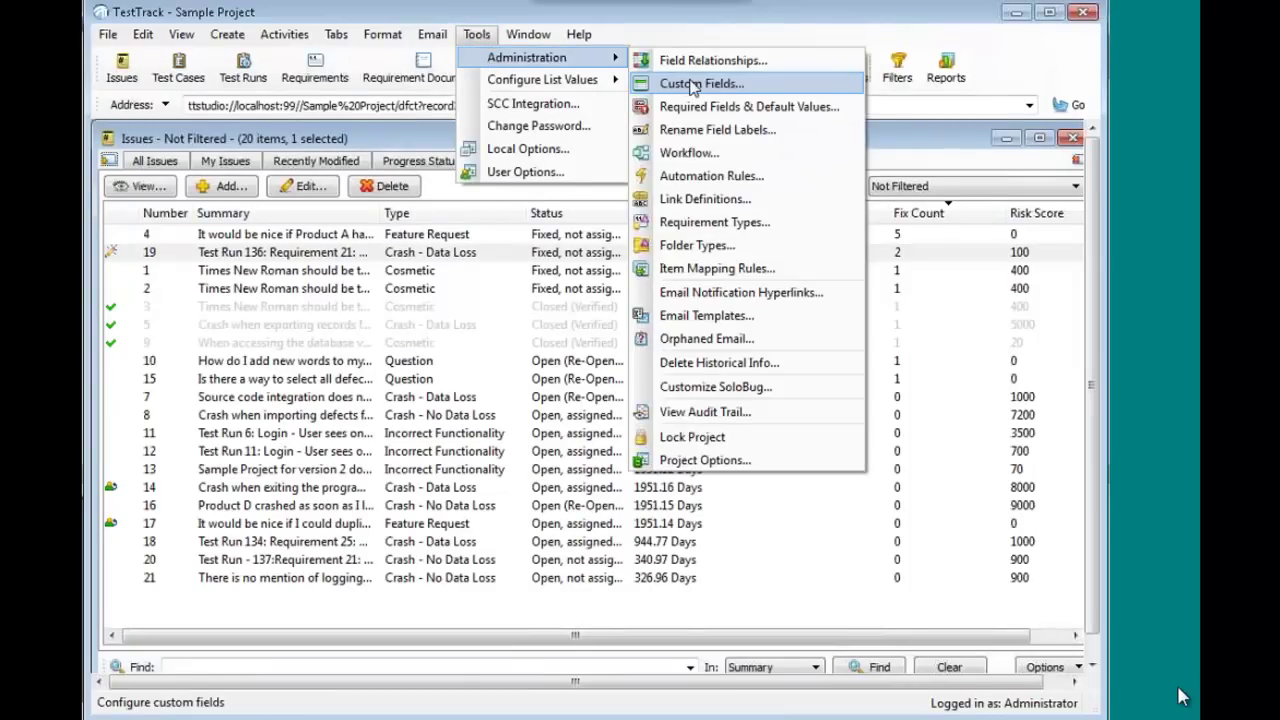
{"action": "left_click", "coordinate": [693, 84]}
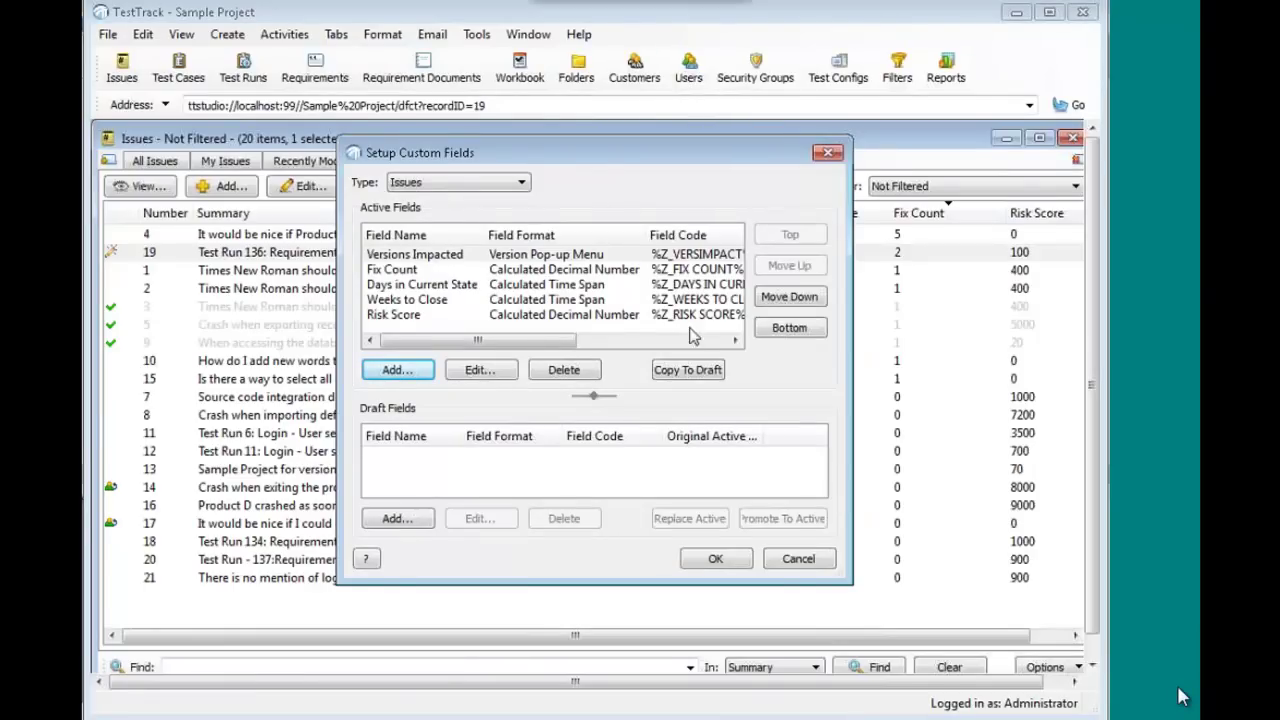
{"action": "left_click", "coordinate": [612, 337]}
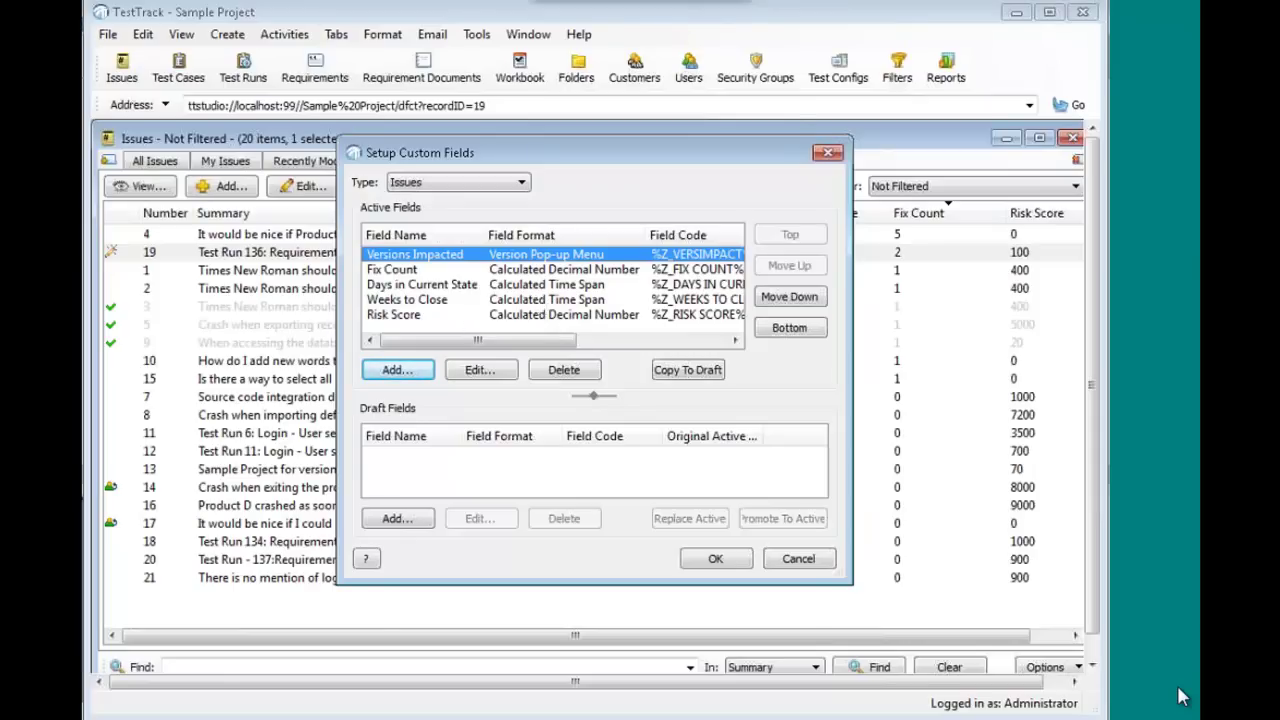
- Inspect the Weeks to Close field's first calculation date choices, then cancel its settings
{"action": "double_click", "coordinate": [540, 305]}
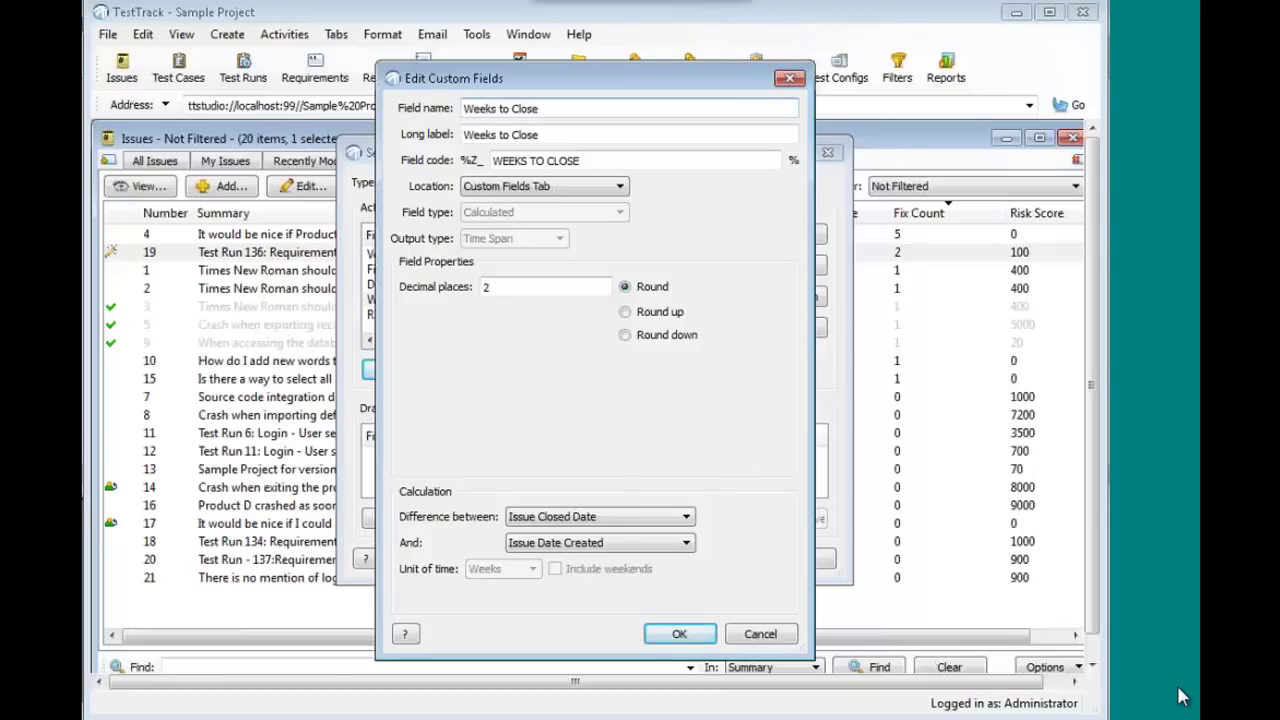
{"action": "left_click", "coordinate": [648, 527]}
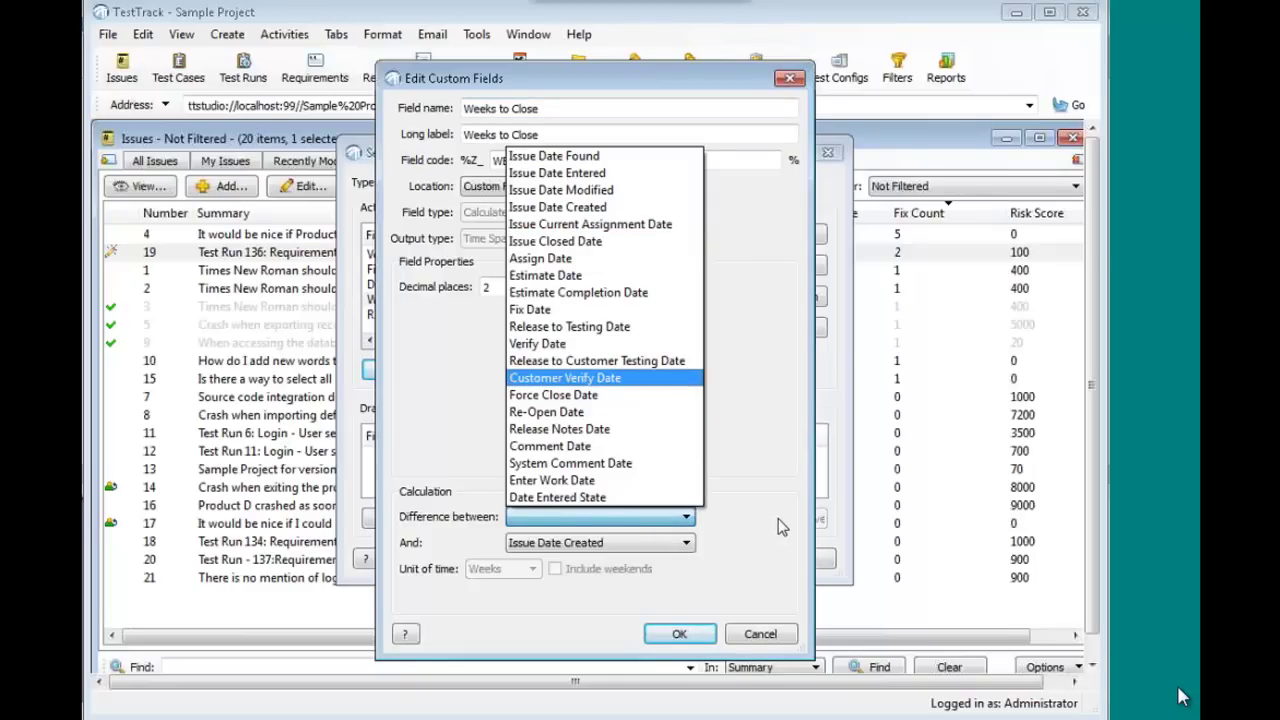
{"action": "left_click", "coordinate": [758, 634]}
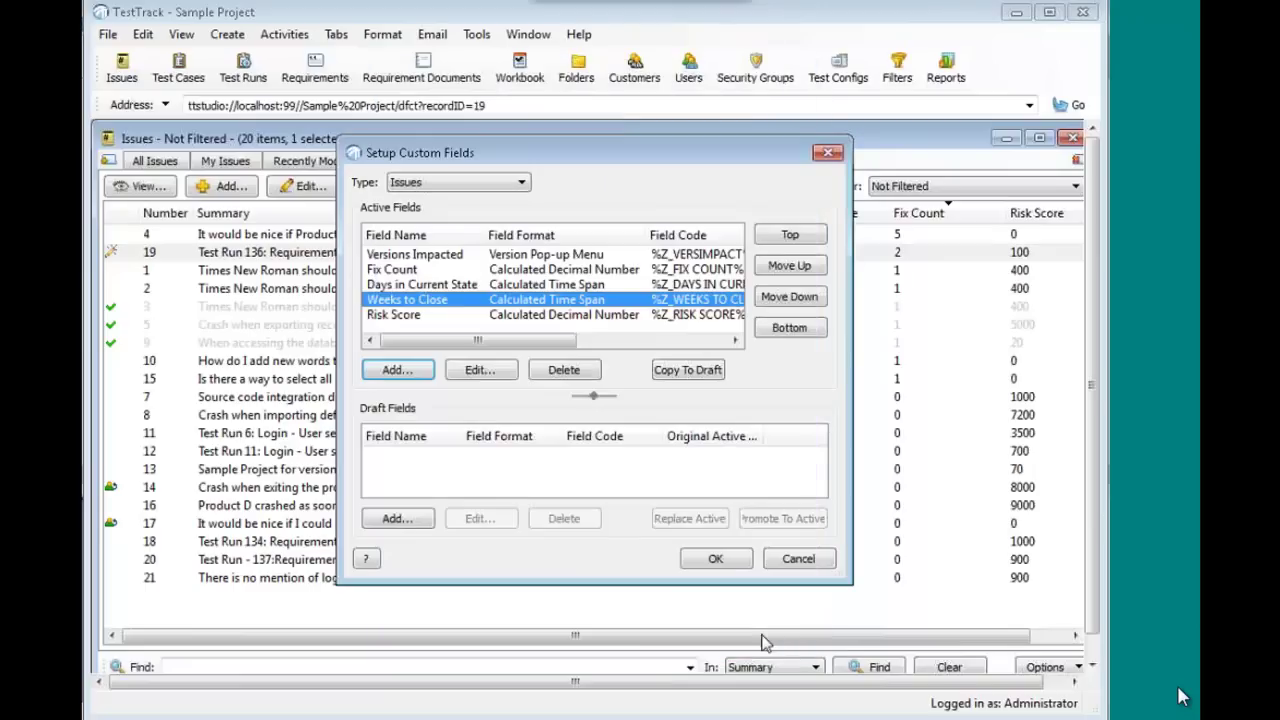
{"action": "double_click", "coordinate": [540, 287]}
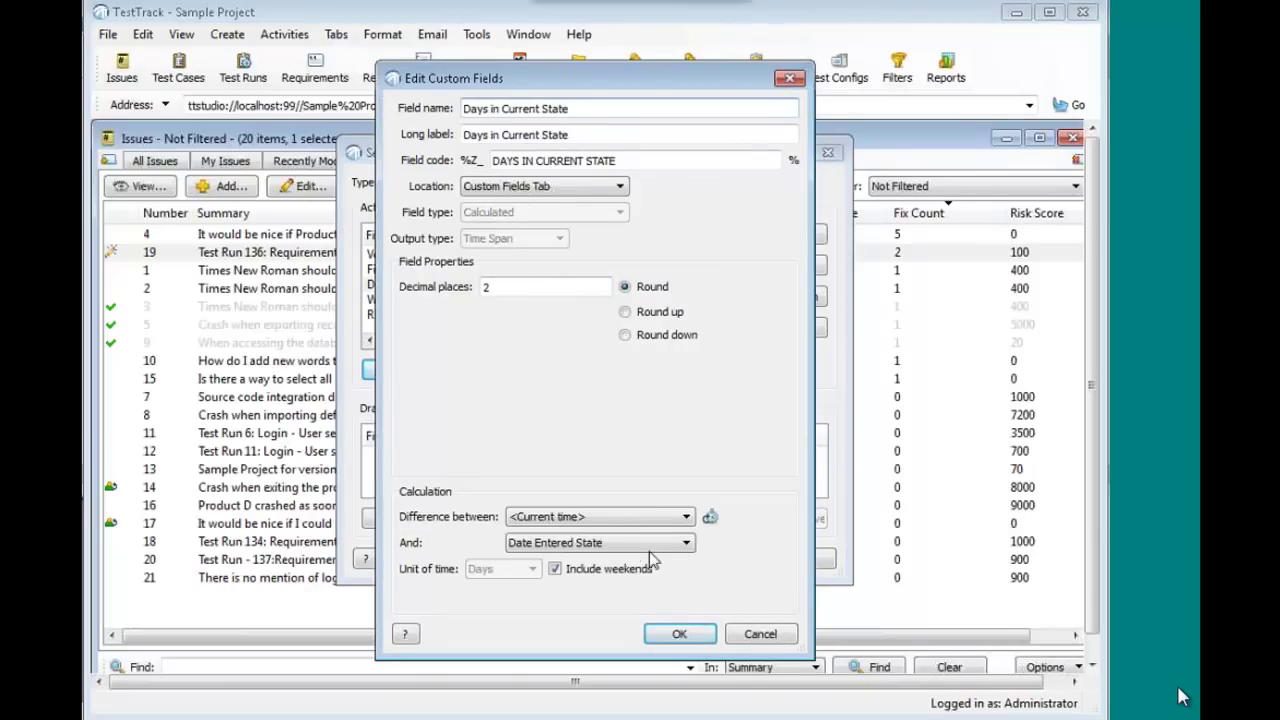
{"action": "left_click", "coordinate": [760, 635]}
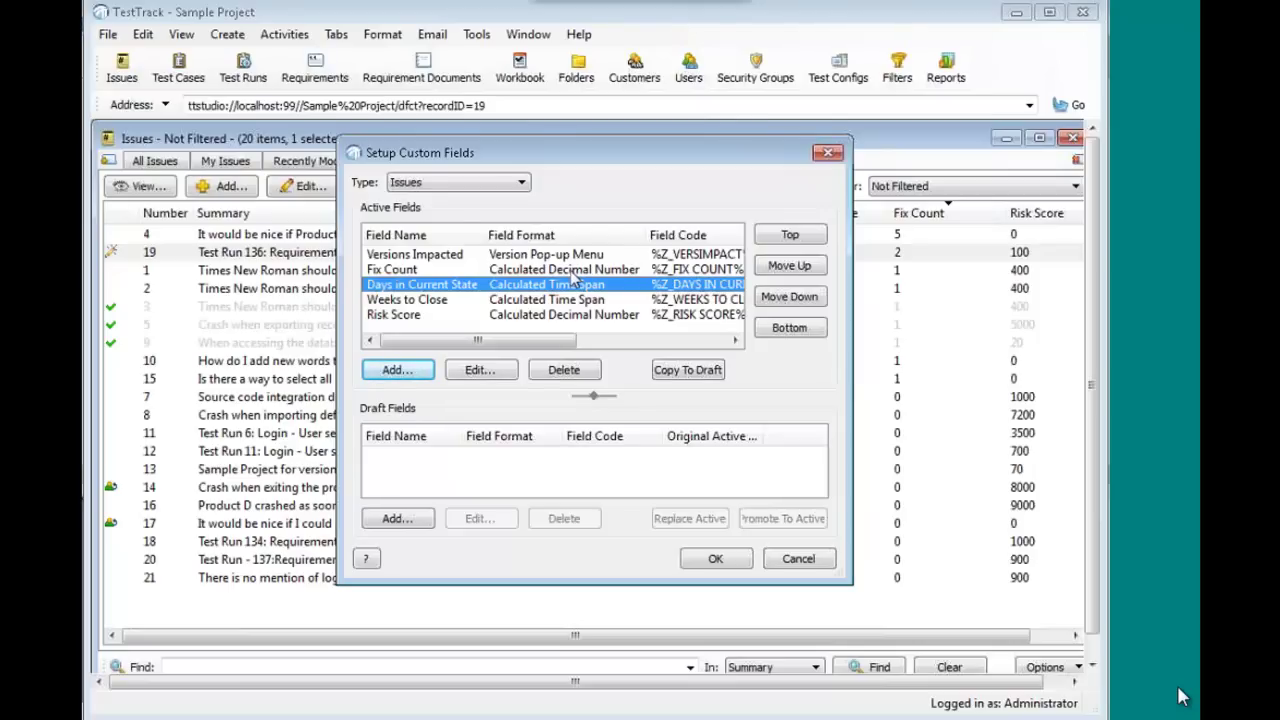
- Open the Fix Count formula and add a trial Item.Events.count("Verify"); line
{"action": "double_click", "coordinate": [597, 270]}
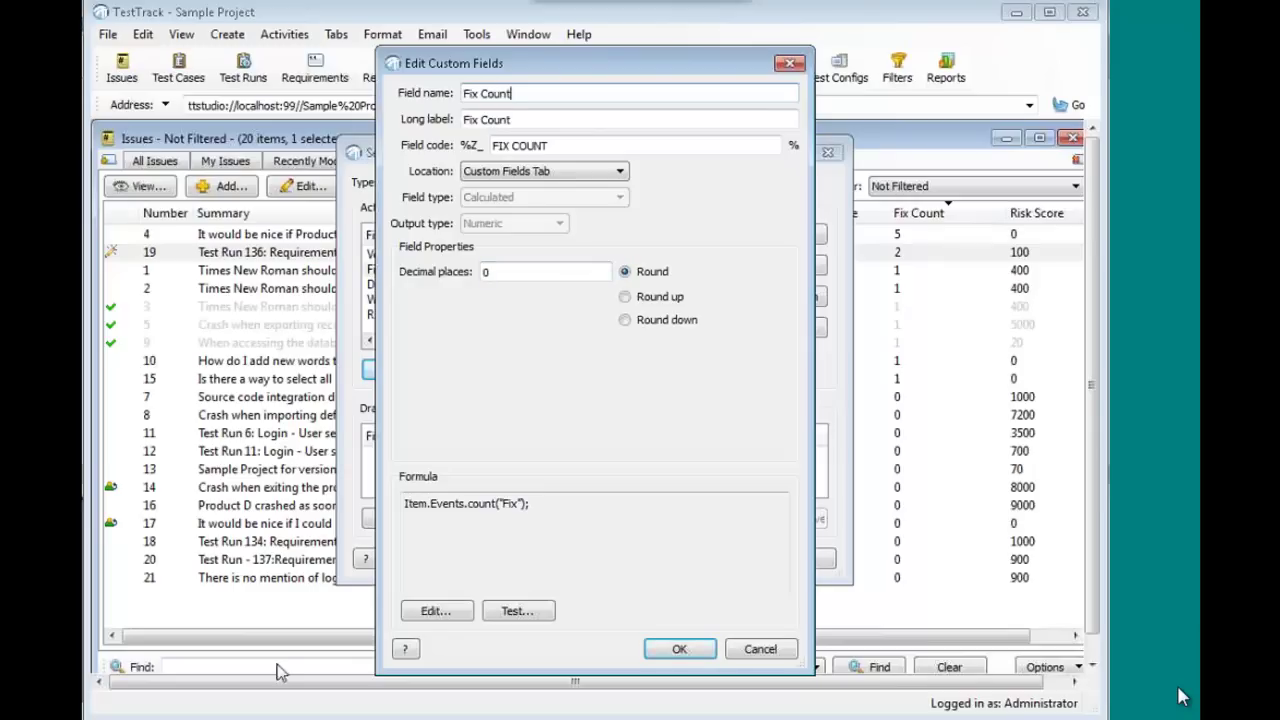
{"action": "left_click", "coordinate": [436, 611]}
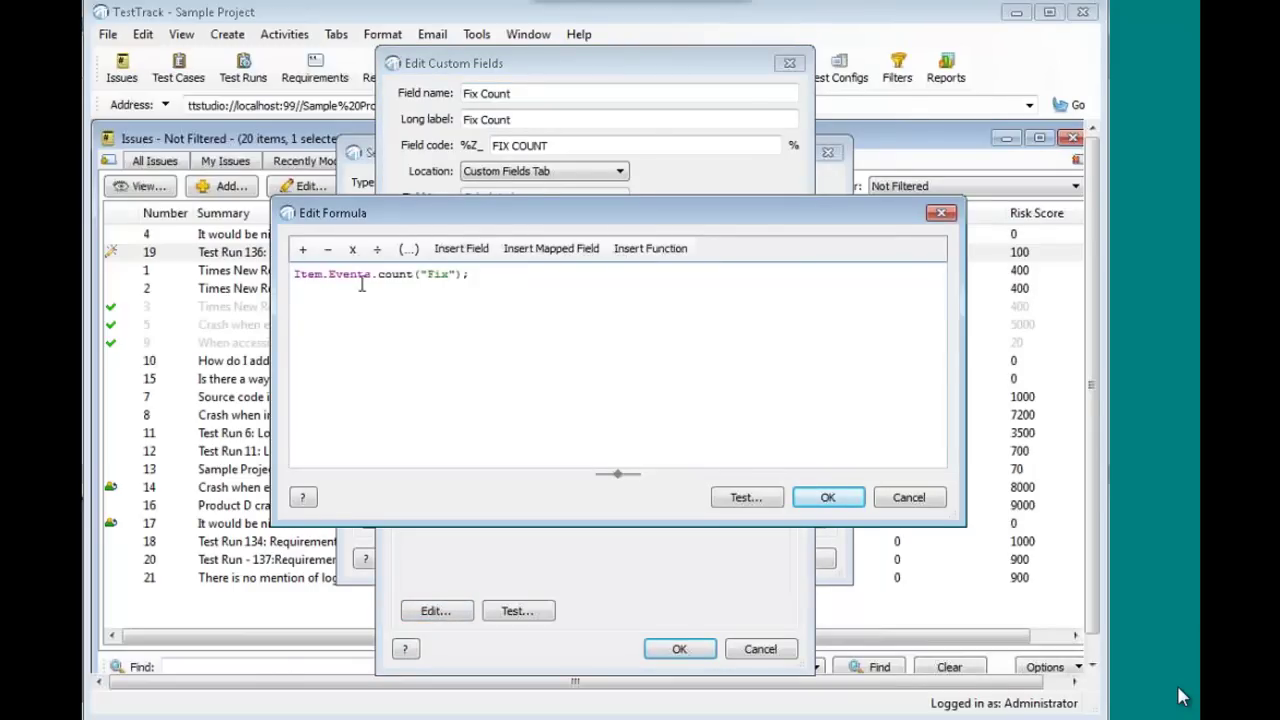
{"action": "left_click", "coordinate": [496, 280]}
{"action": "key", "text": "Return"}
{"action": "type", "text": "Item.E"}
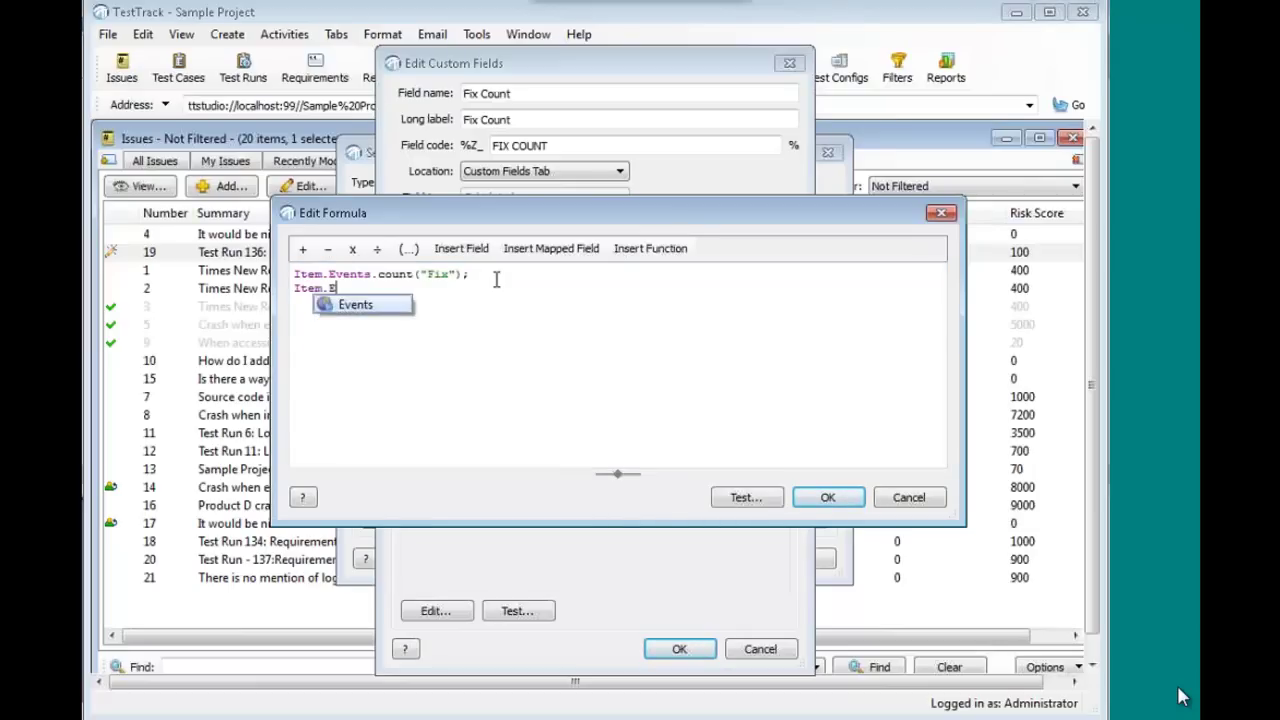
{"action": "key", "text": "Return"}
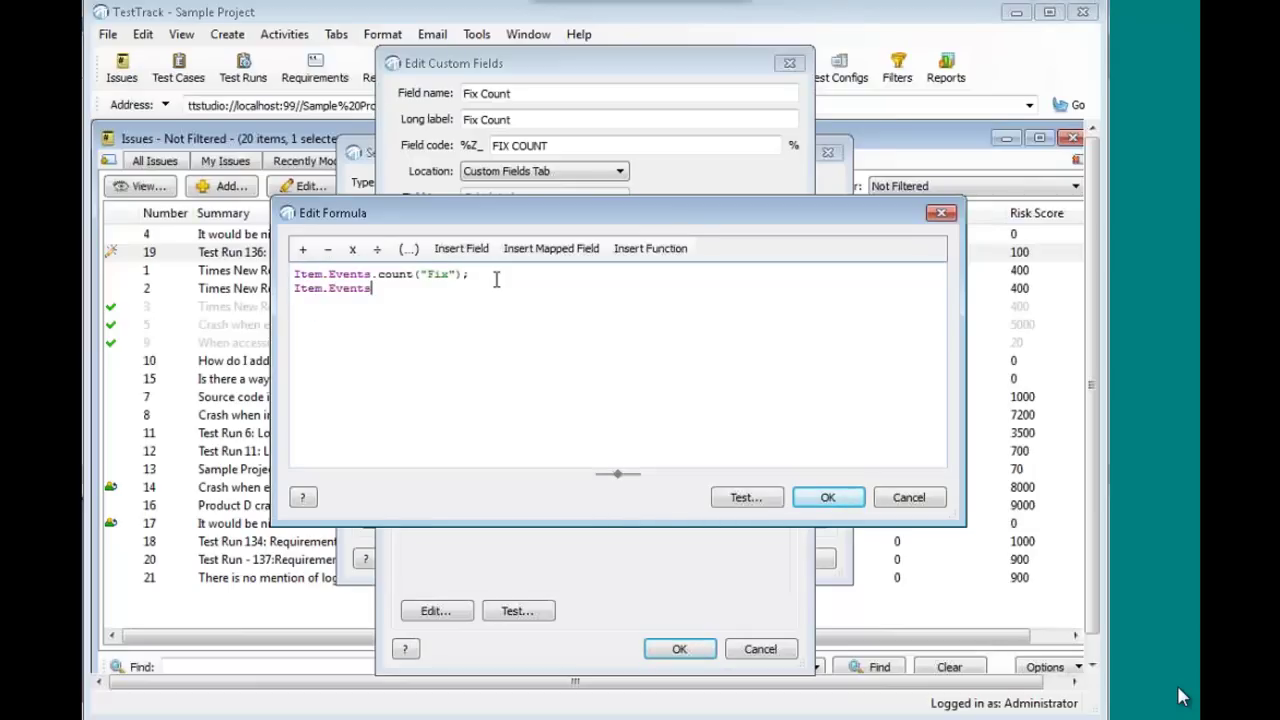
{"action": "type", "text": "."}
{"action": "type", "text": "count"}
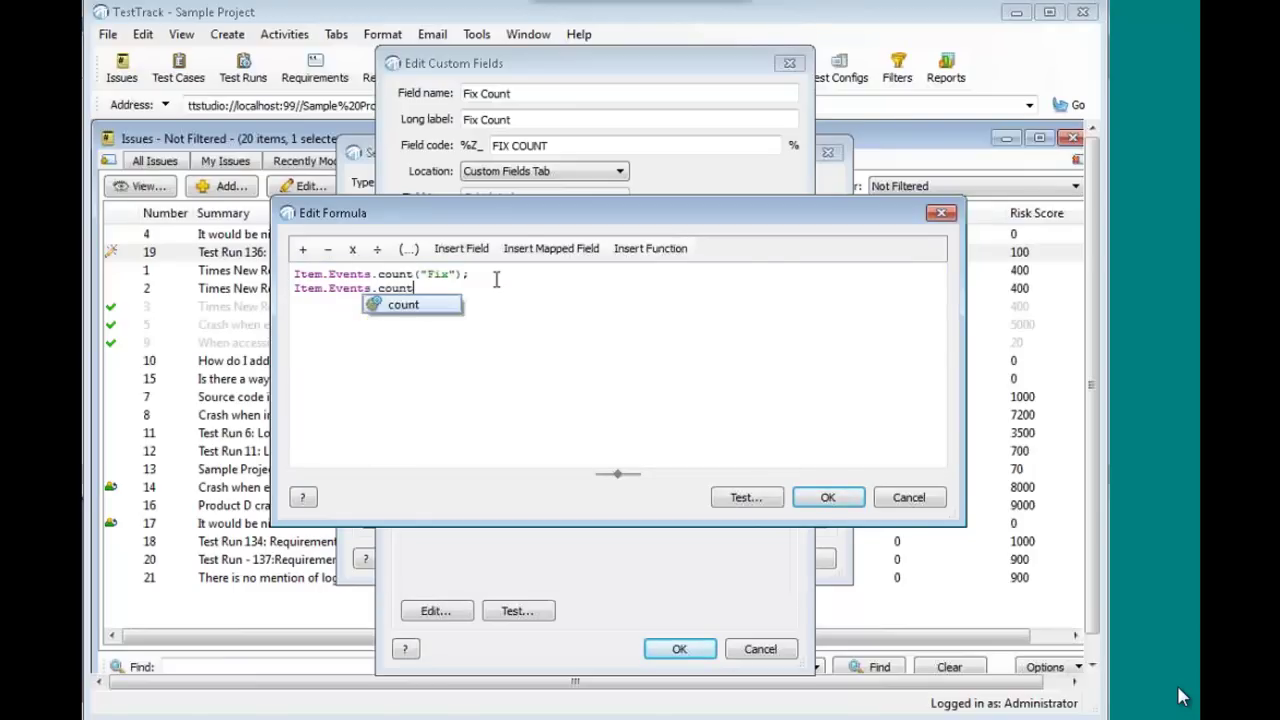
{"action": "key", "text": "Return"}
{"action": "type", "text": "(\""}
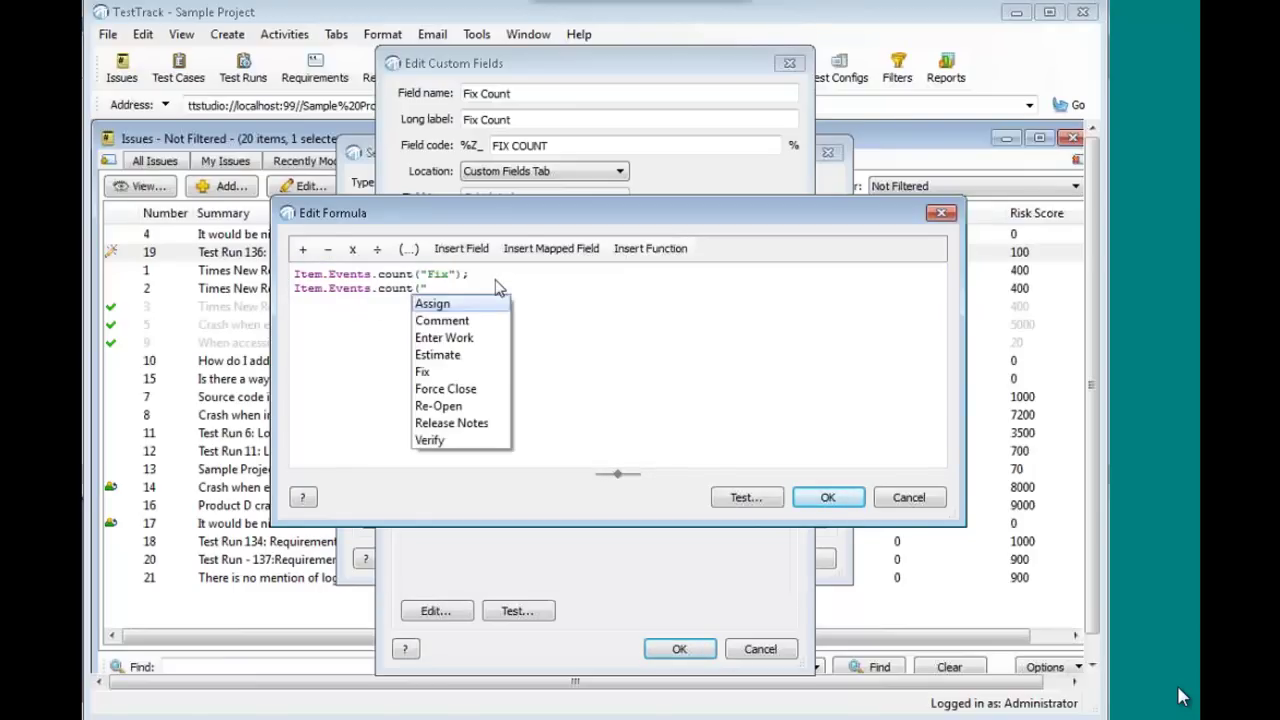
{"action": "type", "text": "ve"}
{"action": "key", "text": "Return"}
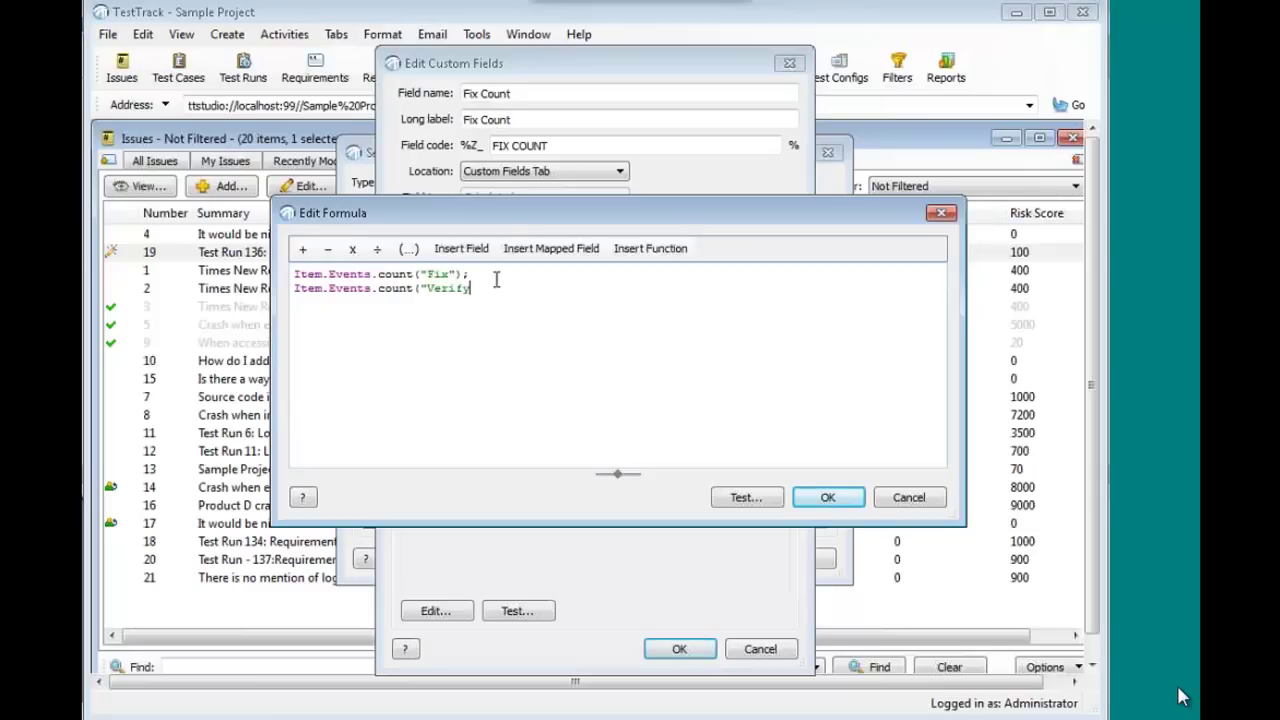
{"action": "type", "text": ");"}
- Delete the Verify line and cancel the formula edit without saving
{"action": "left_click", "coordinate": [284, 291], "text": "shift"}
{"action": "key", "text": "Delete"}
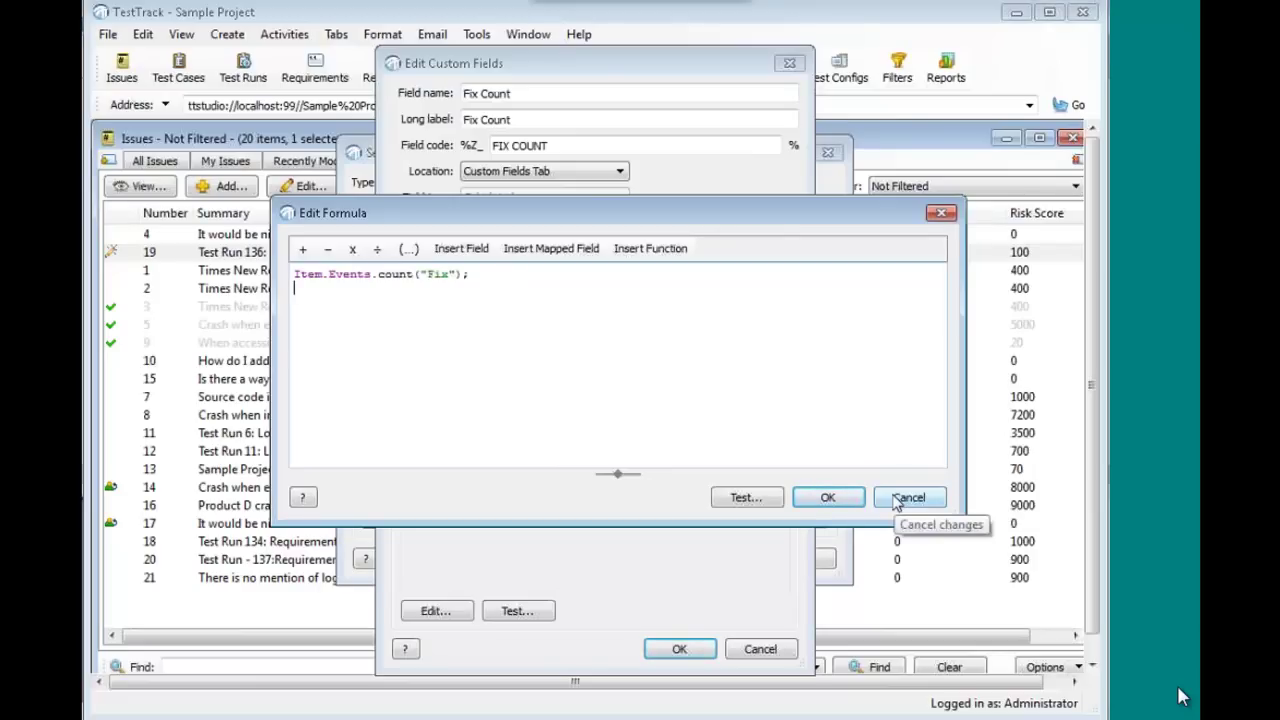
{"action": "left_click", "coordinate": [897, 500]}
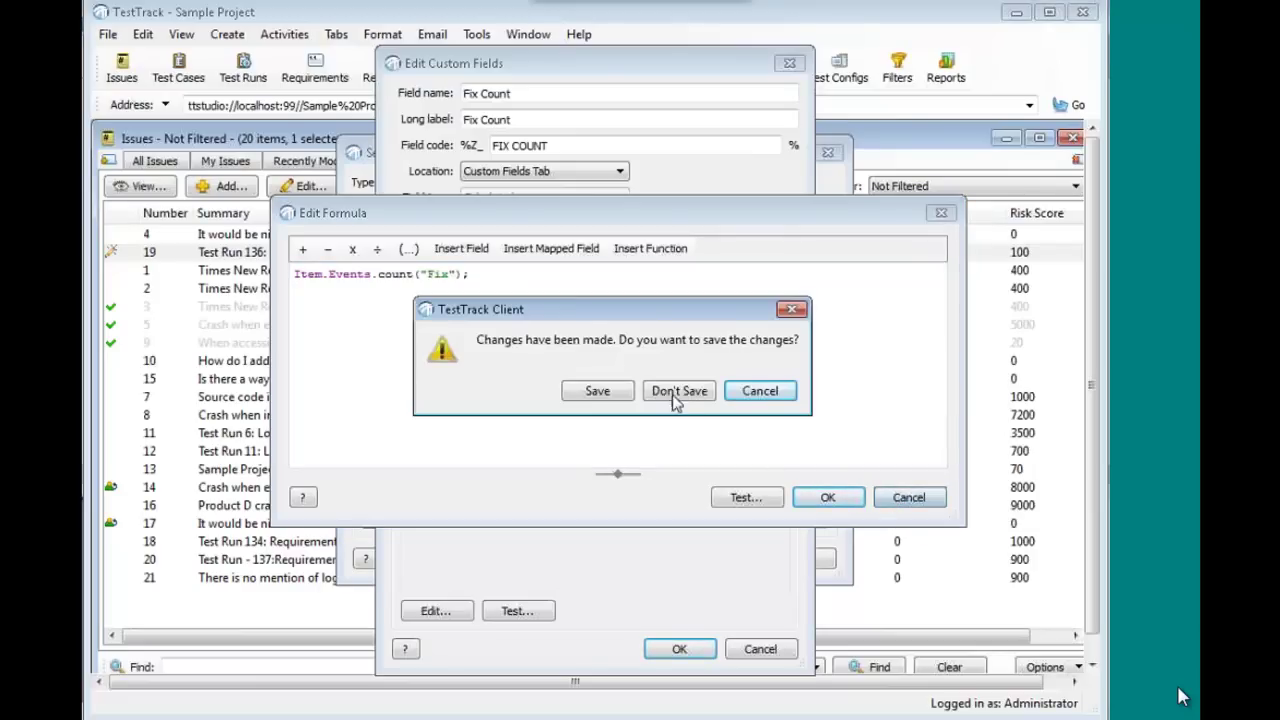
{"action": "left_click", "coordinate": [680, 391]}
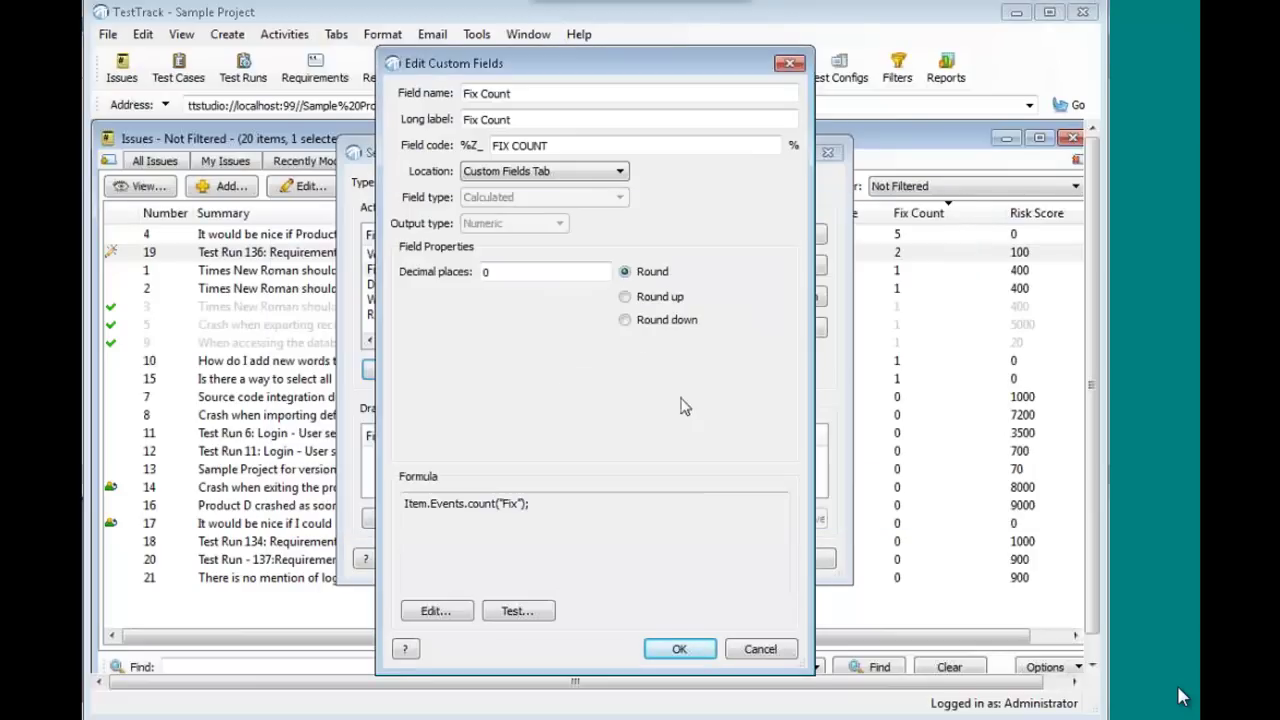
- Close Fix Count, switch to the Requirements custom fields, and open the Risk field
{"action": "left_click", "coordinate": [680, 651]}
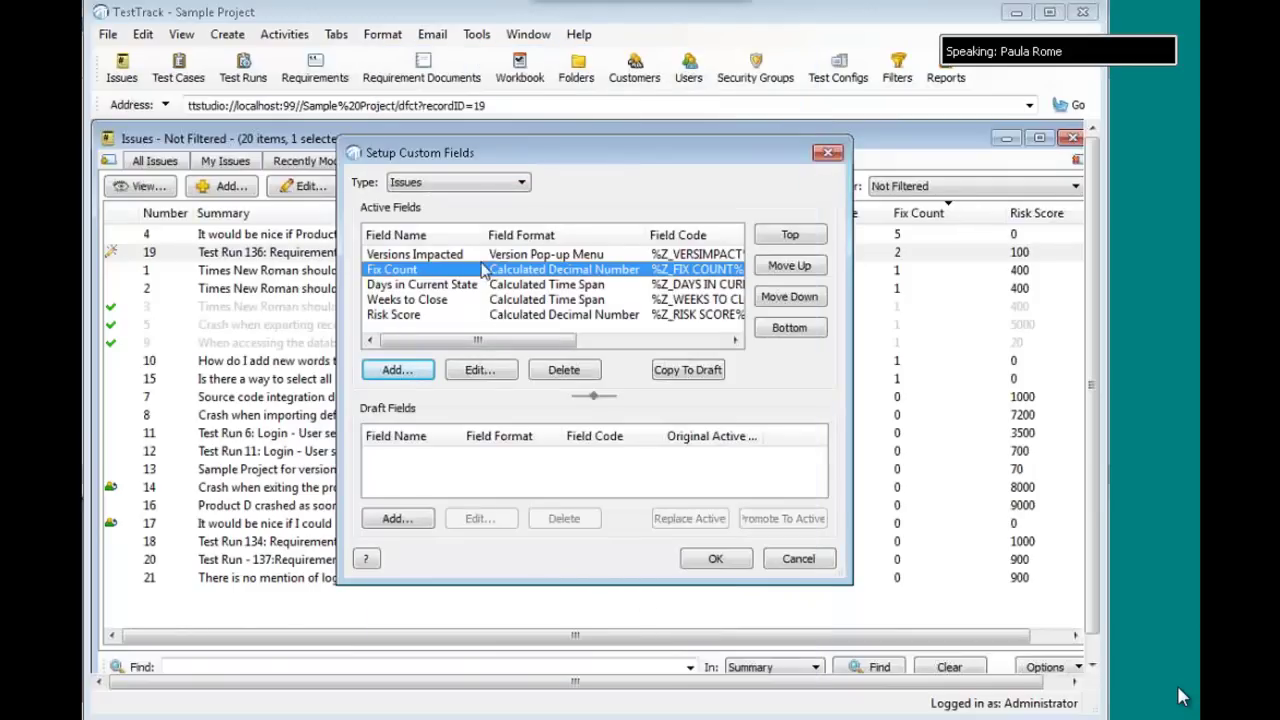
{"action": "left_click", "coordinate": [468, 187]}
{"action": "left_click", "coordinate": [452, 276]}
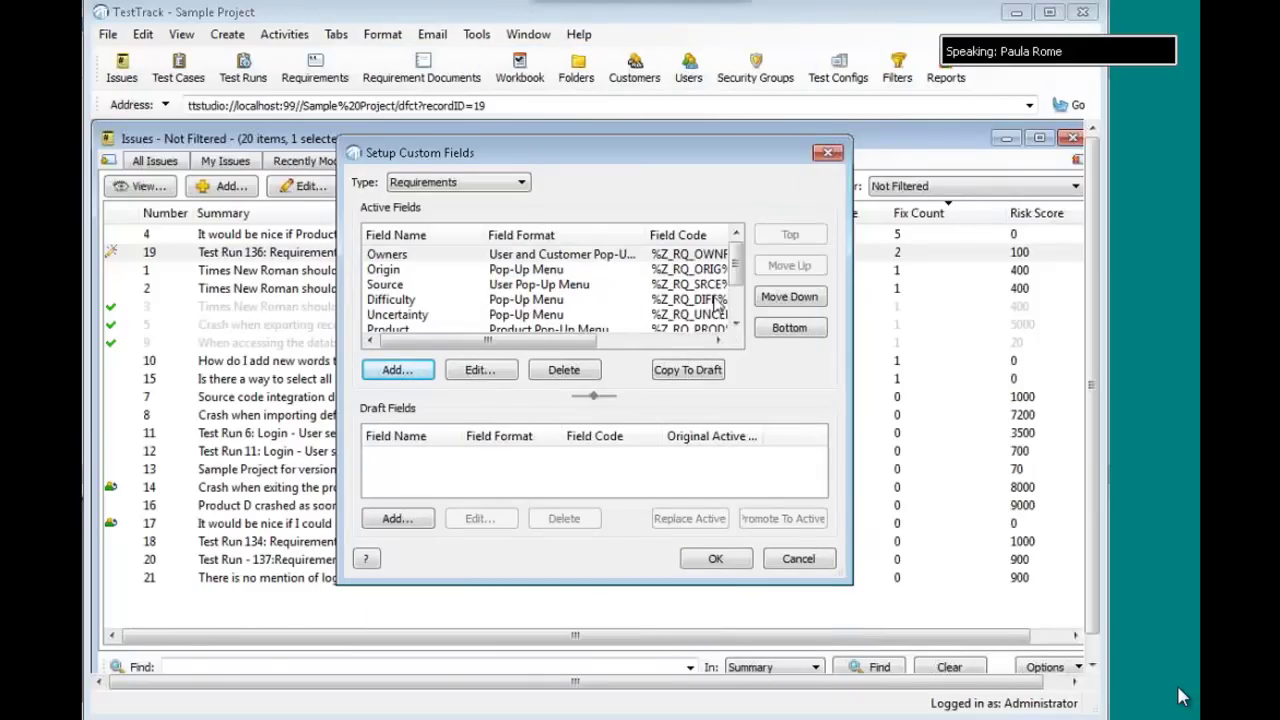
{"action": "scroll", "coordinate": [735, 280], "scroll_direction": "down", "scroll_amount": 1}
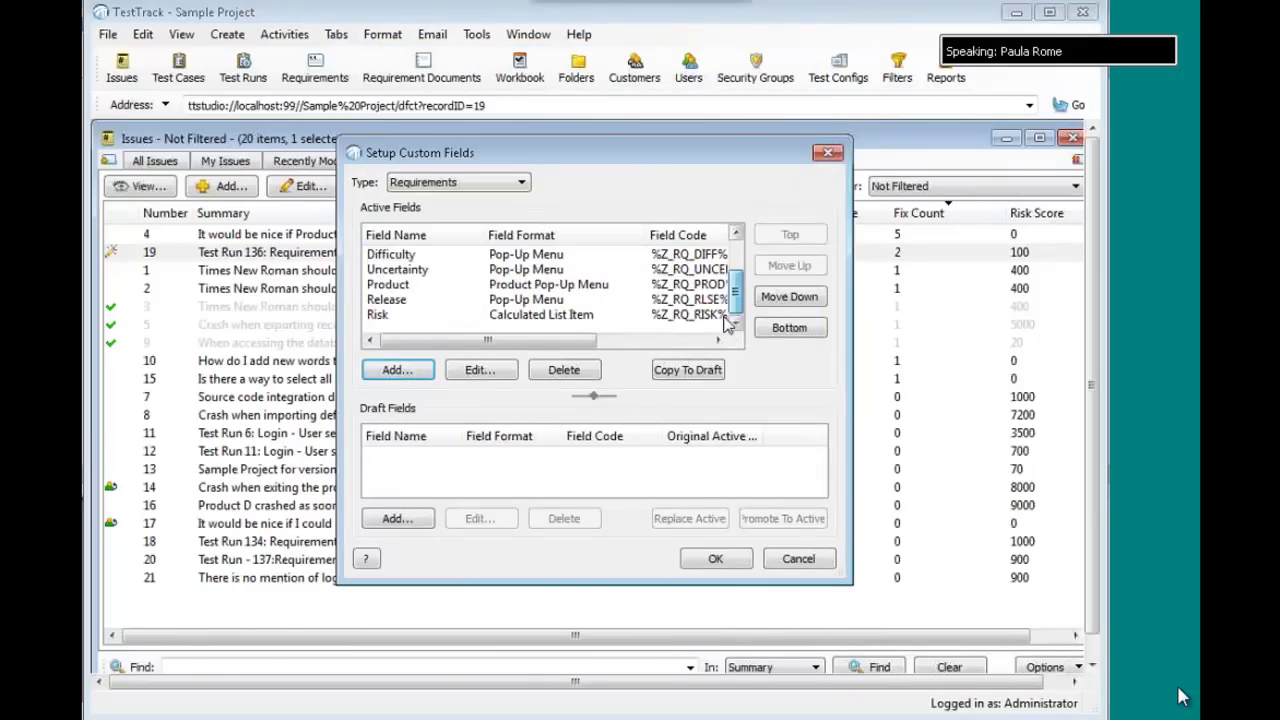
{"action": "double_click", "coordinate": [557, 317]}
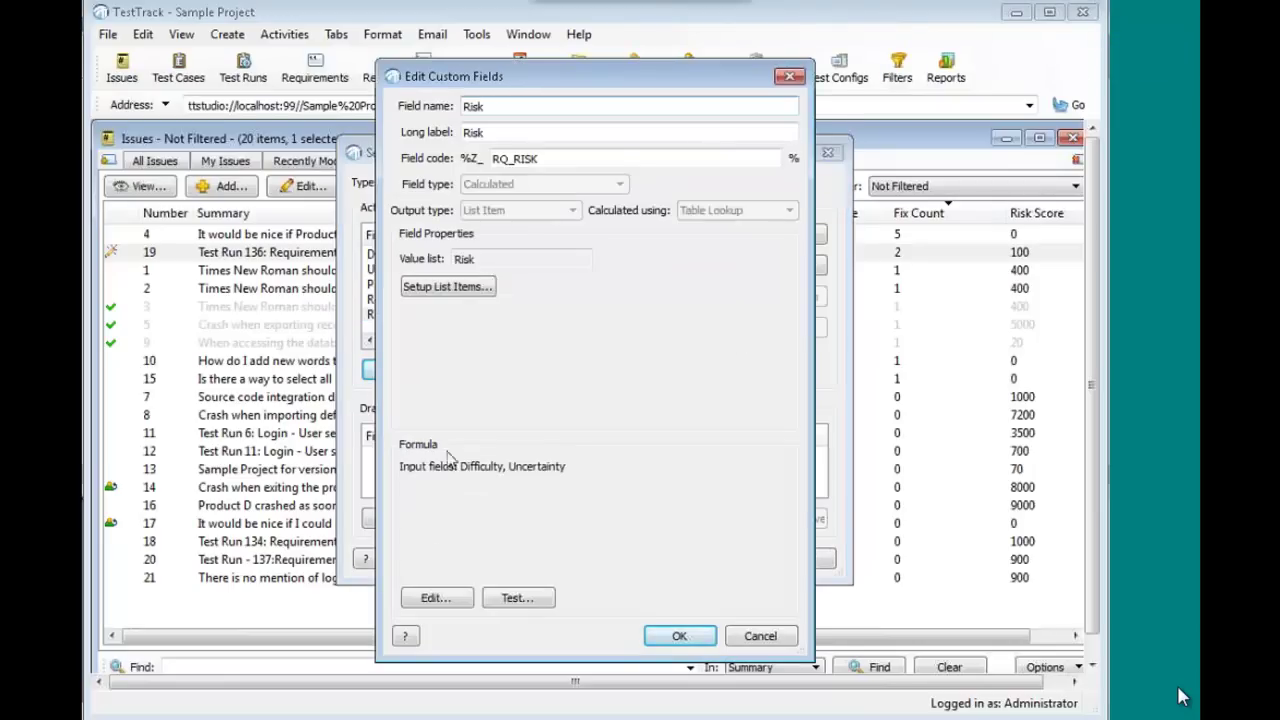
- In the Risk value mapping, map Medium Difficulty with unset Uncertainty to Low
{"action": "left_click", "coordinate": [437, 598]}
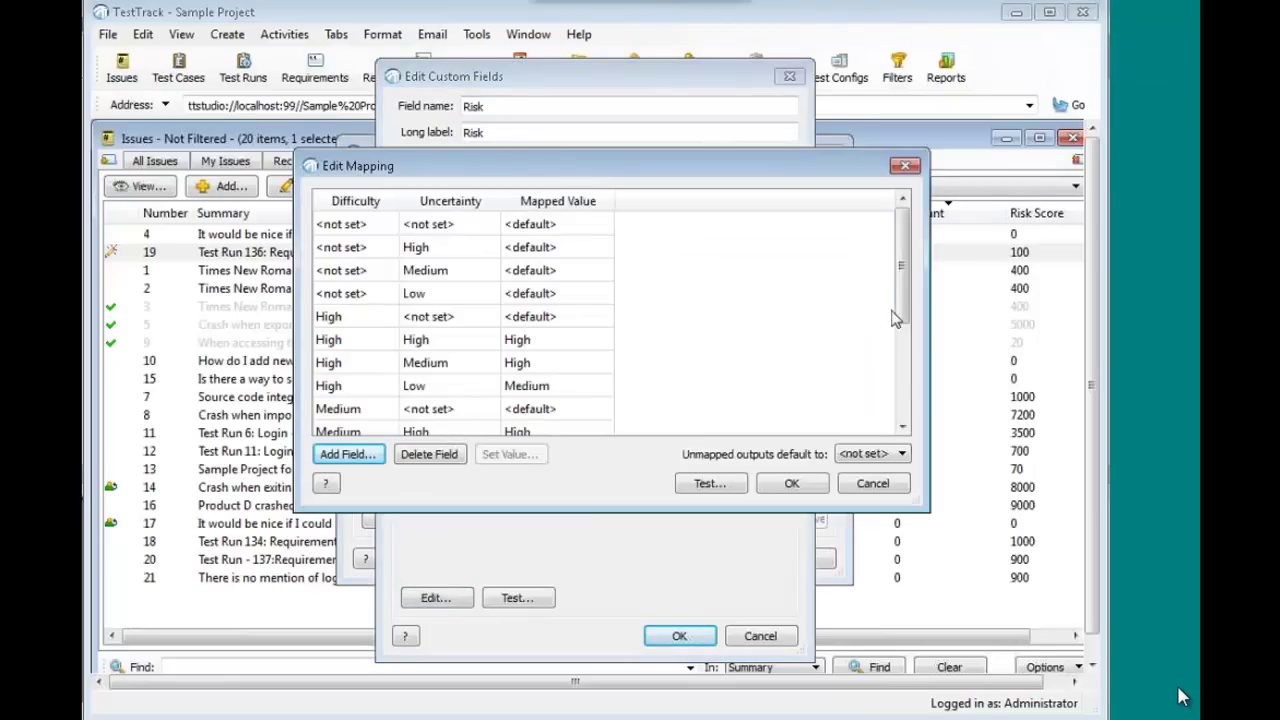
{"action": "left_click_drag", "start_coordinate": [899, 288], "coordinate": [899, 383]}
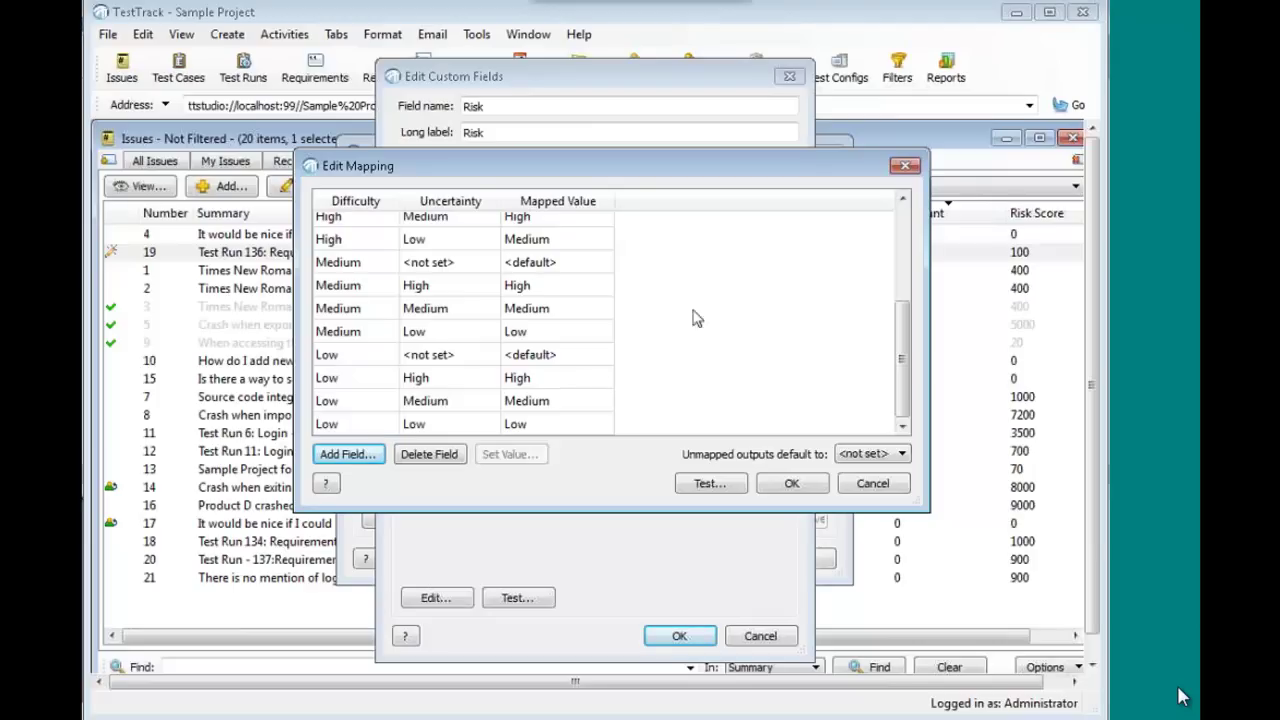
{"action": "left_click", "coordinate": [905, 252]}
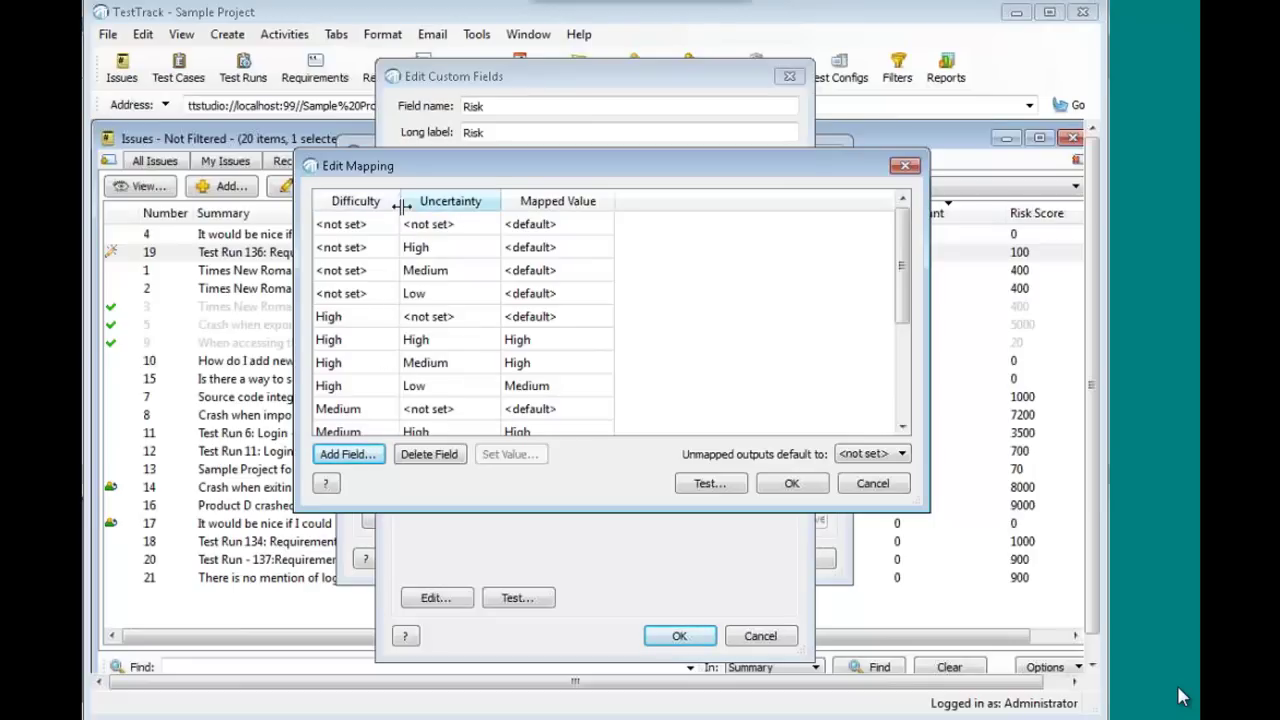
{"action": "left_click", "coordinate": [560, 413]}
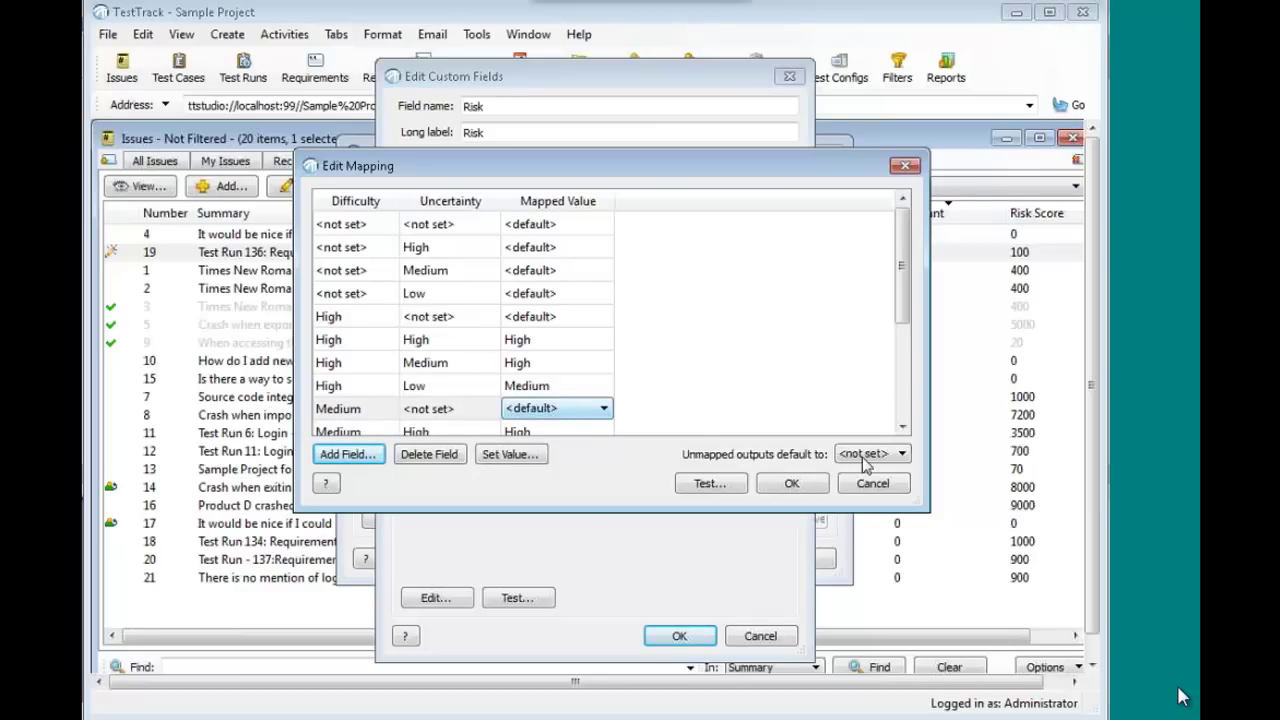
{"action": "left_click", "coordinate": [587, 416]}
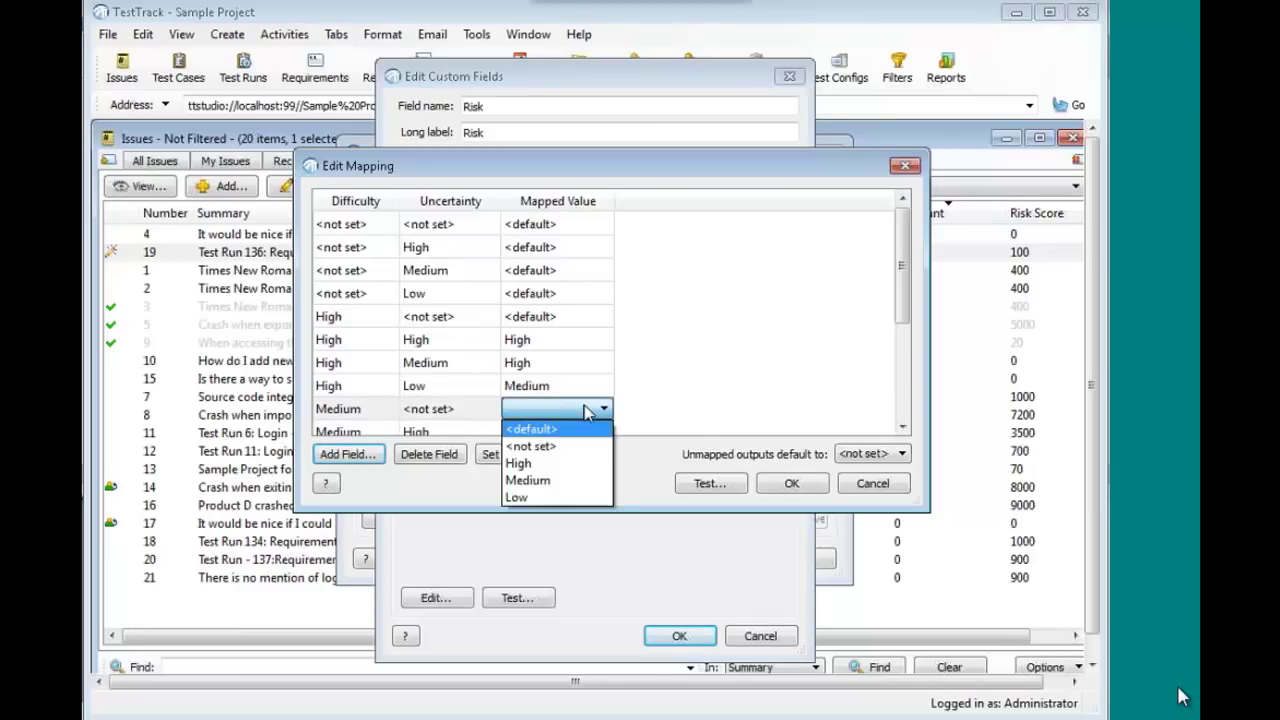
{"action": "left_click", "coordinate": [527, 498]}
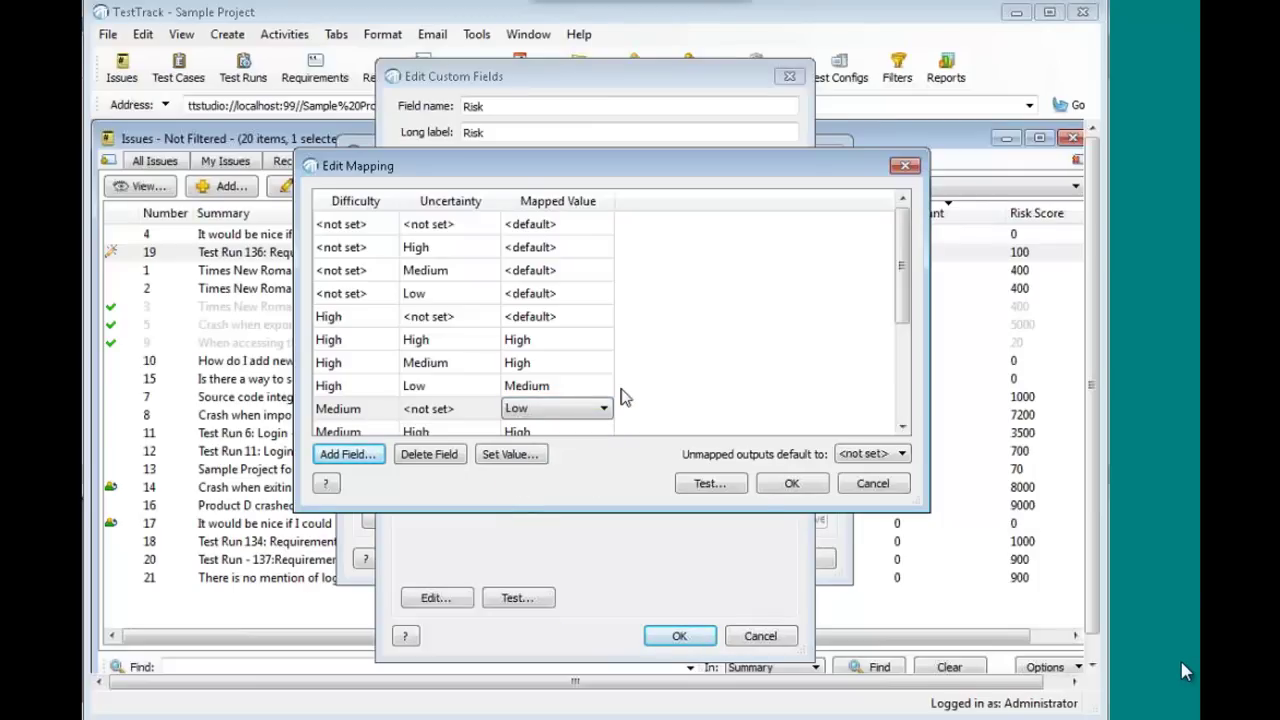
{"action": "left_click", "coordinate": [621, 396]}
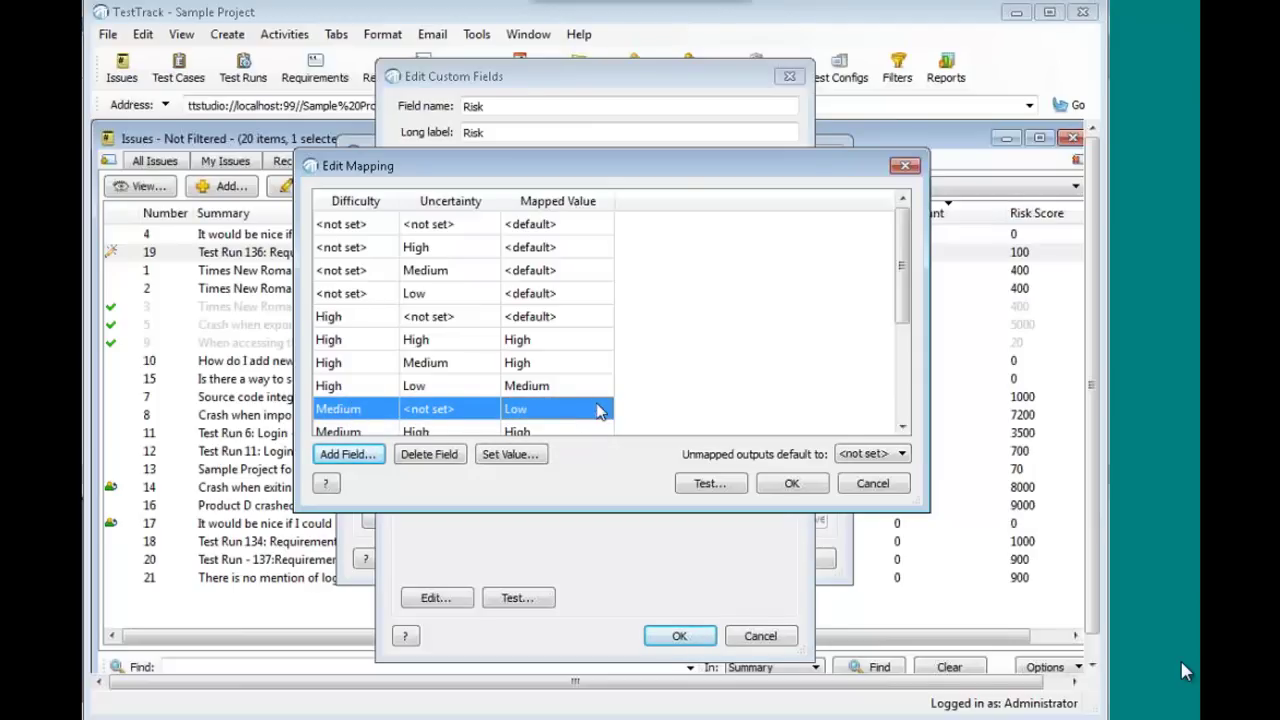
- Confirm the Risk mapping, return to the Issues custom fields, and open Fix Count
{"action": "left_click", "coordinate": [792, 484]}
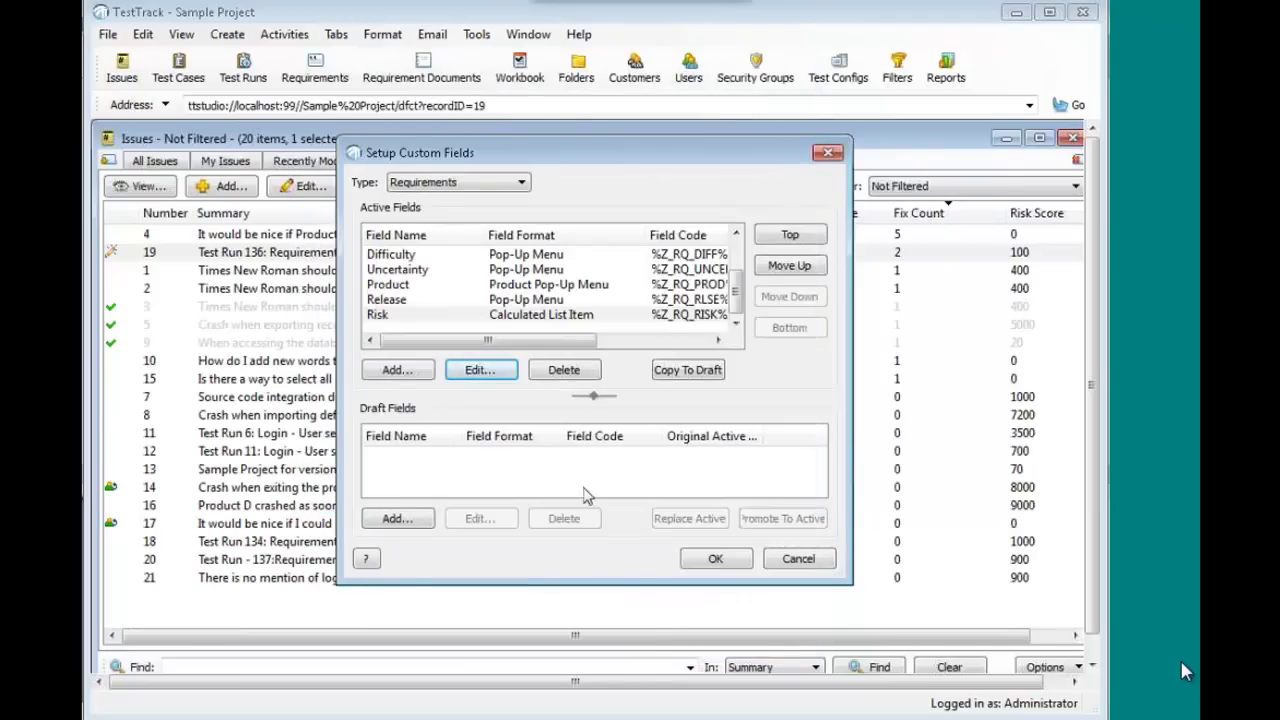
{"action": "left_click", "coordinate": [468, 186]}
{"action": "left_click", "coordinate": [423, 253]}
{"action": "left_click", "coordinate": [460, 184]}
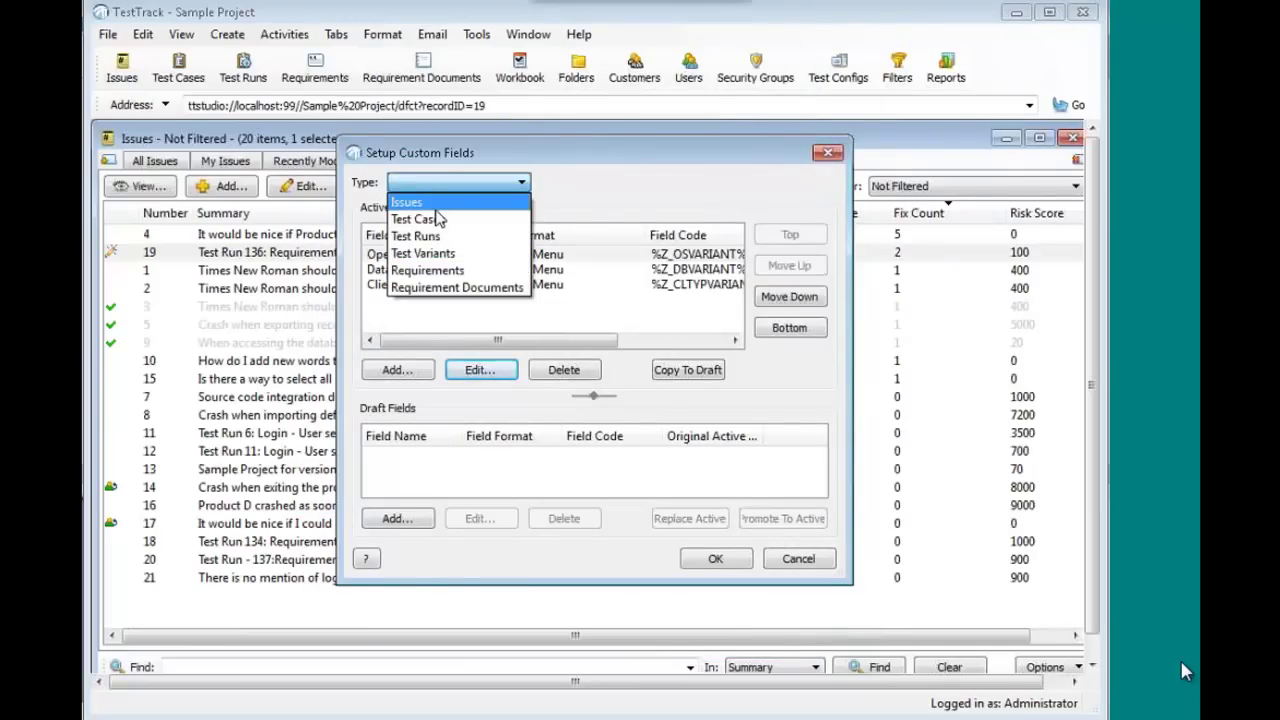
{"action": "left_click", "coordinate": [437, 205]}
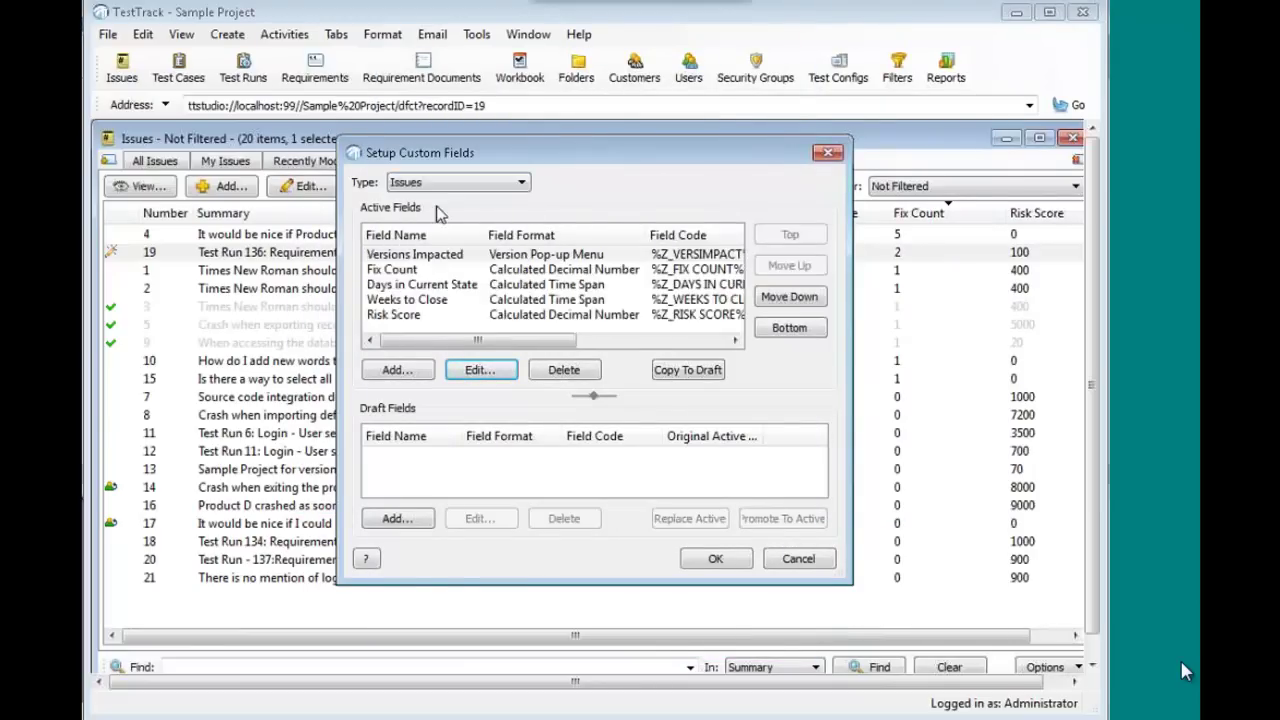
{"action": "left_click", "coordinate": [547, 344]}
{"action": "scroll", "coordinate": [455, 315], "scroll_direction": "right", "scroll_amount": 3}
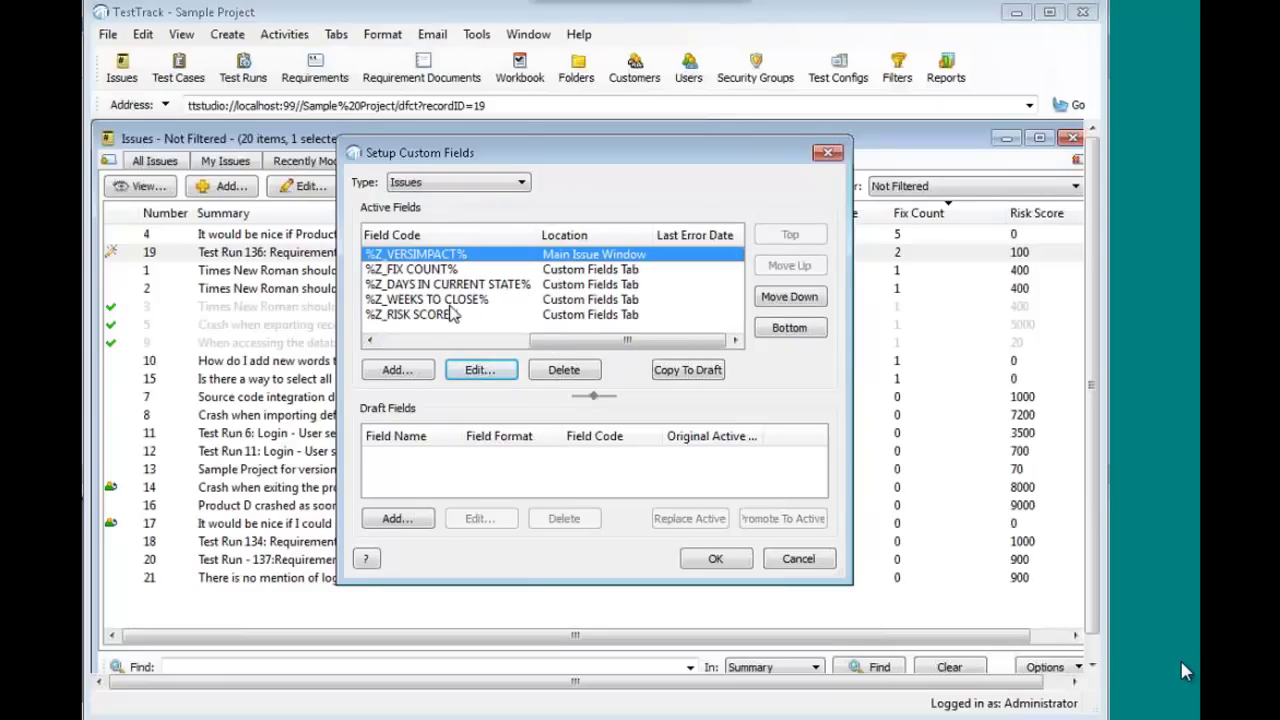
{"action": "left_click", "coordinate": [418, 341]}
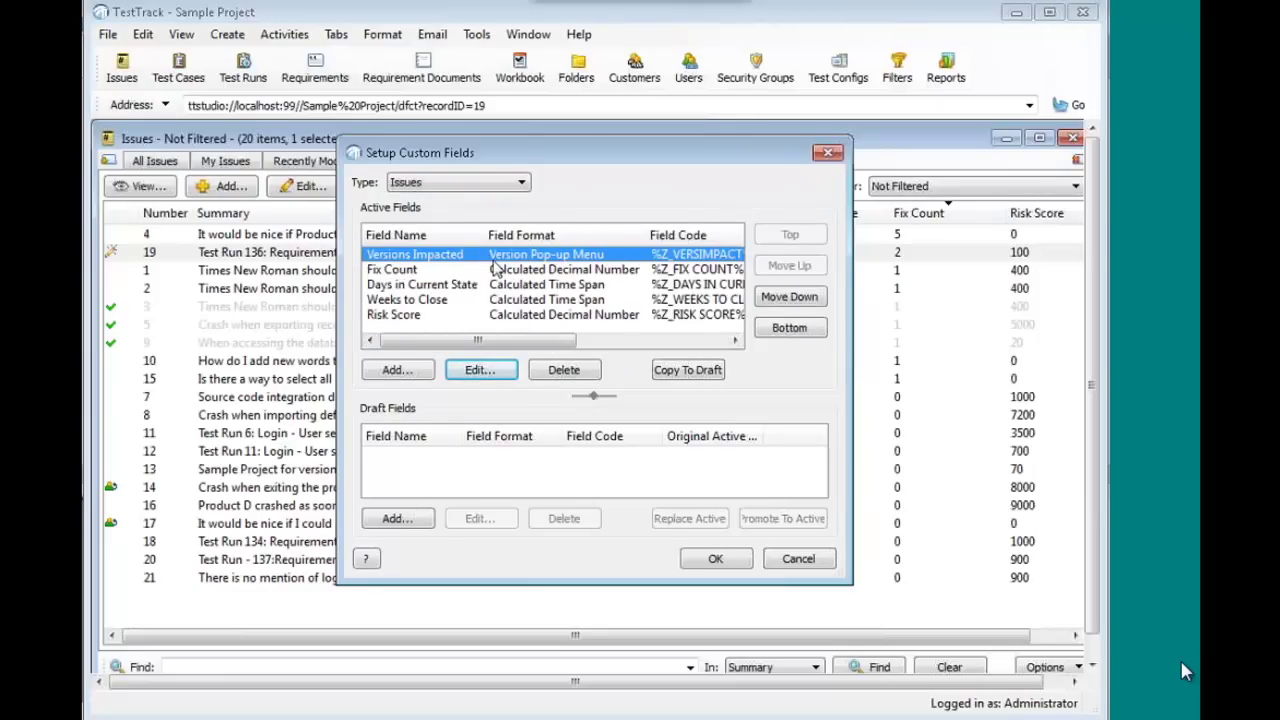
{"action": "left_click", "coordinate": [496, 270]}
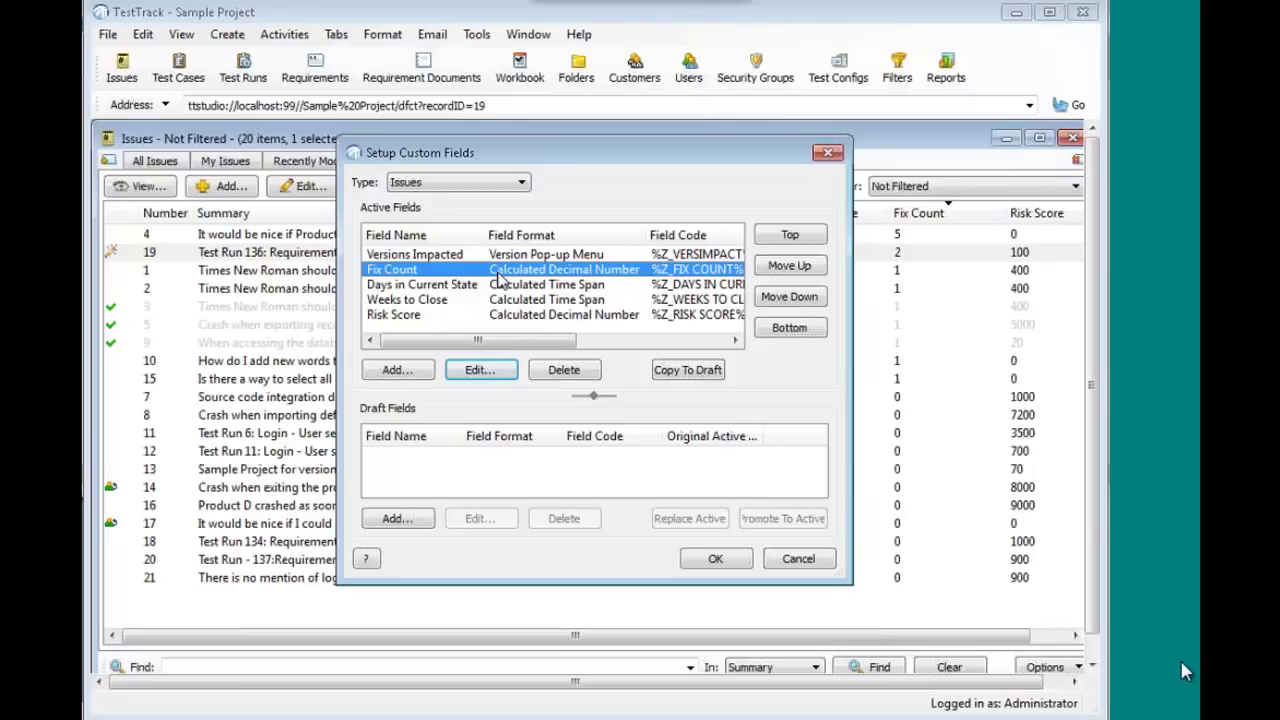
{"action": "double_click", "coordinate": [498, 282]}
- Set up a Fix Count formula test against issues 4, 1, 2 and 19
{"action": "left_click", "coordinate": [436, 610]}
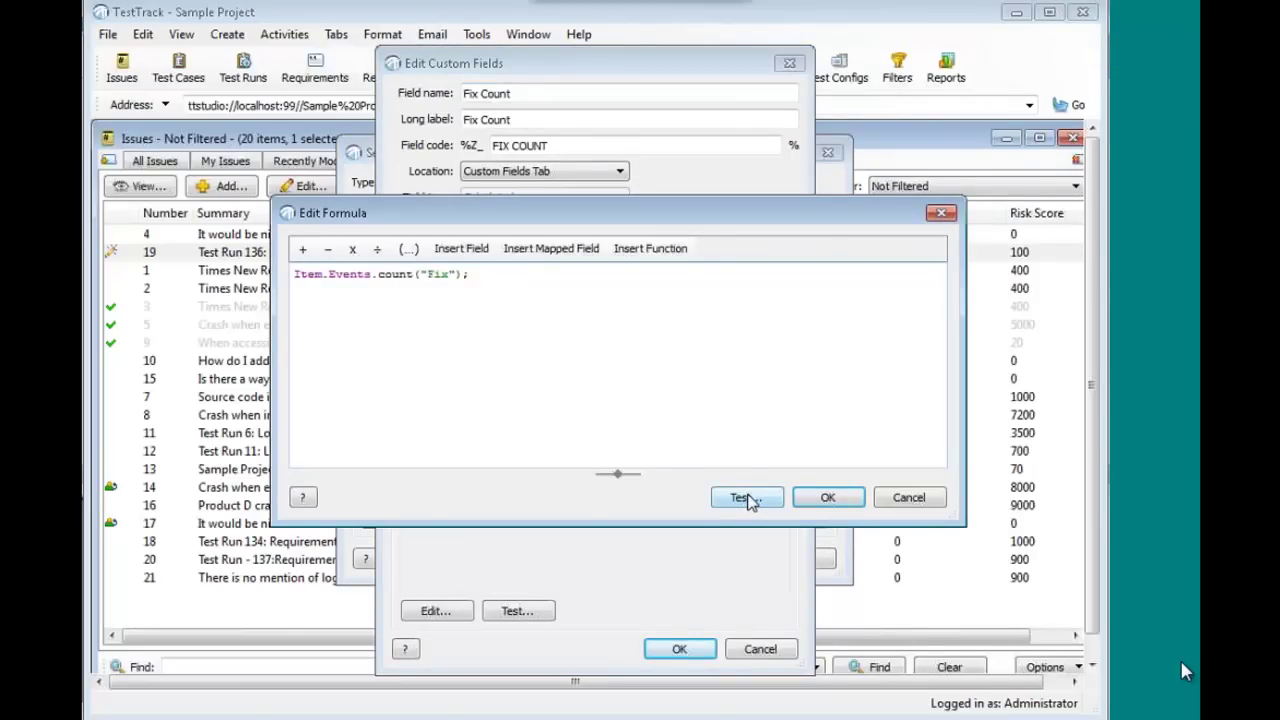
{"action": "left_click", "coordinate": [748, 498]}
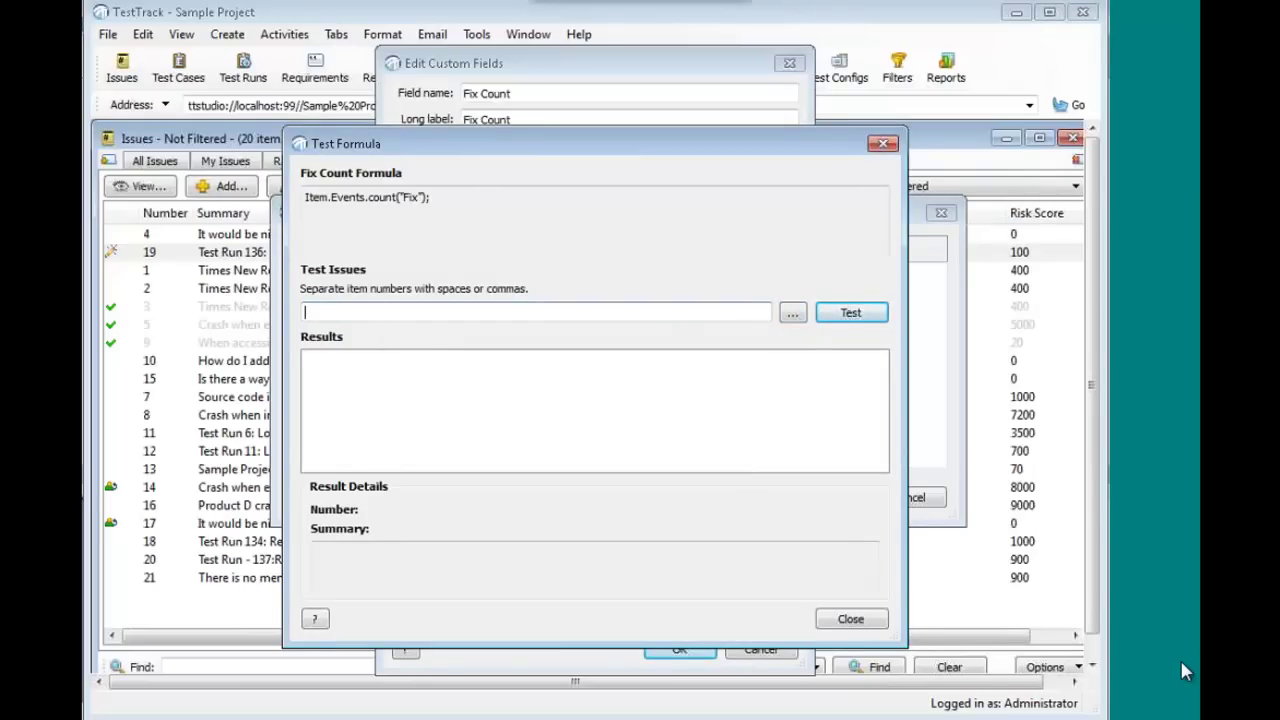
{"action": "left_click", "coordinate": [792, 314]}
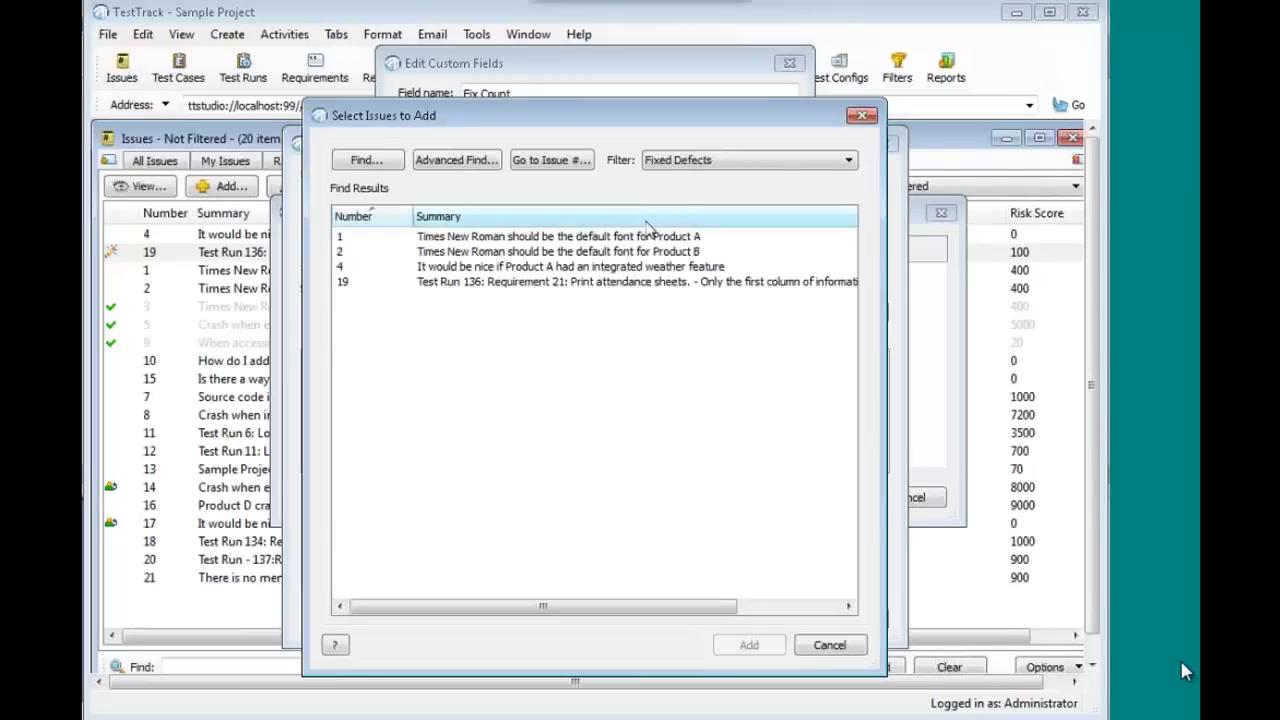
{"action": "left_click", "coordinate": [565, 240]}
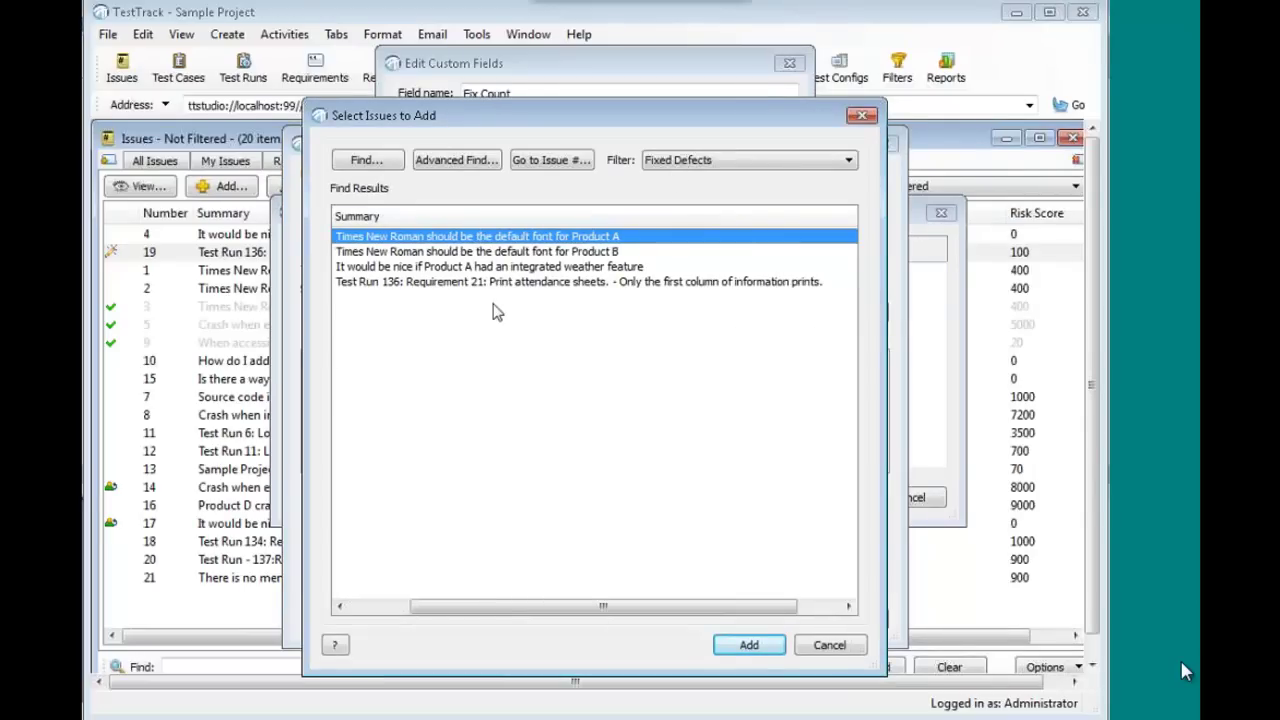
{"action": "left_click", "coordinate": [437, 282], "text": "shift"}
{"action": "left_click", "coordinate": [749, 645]}
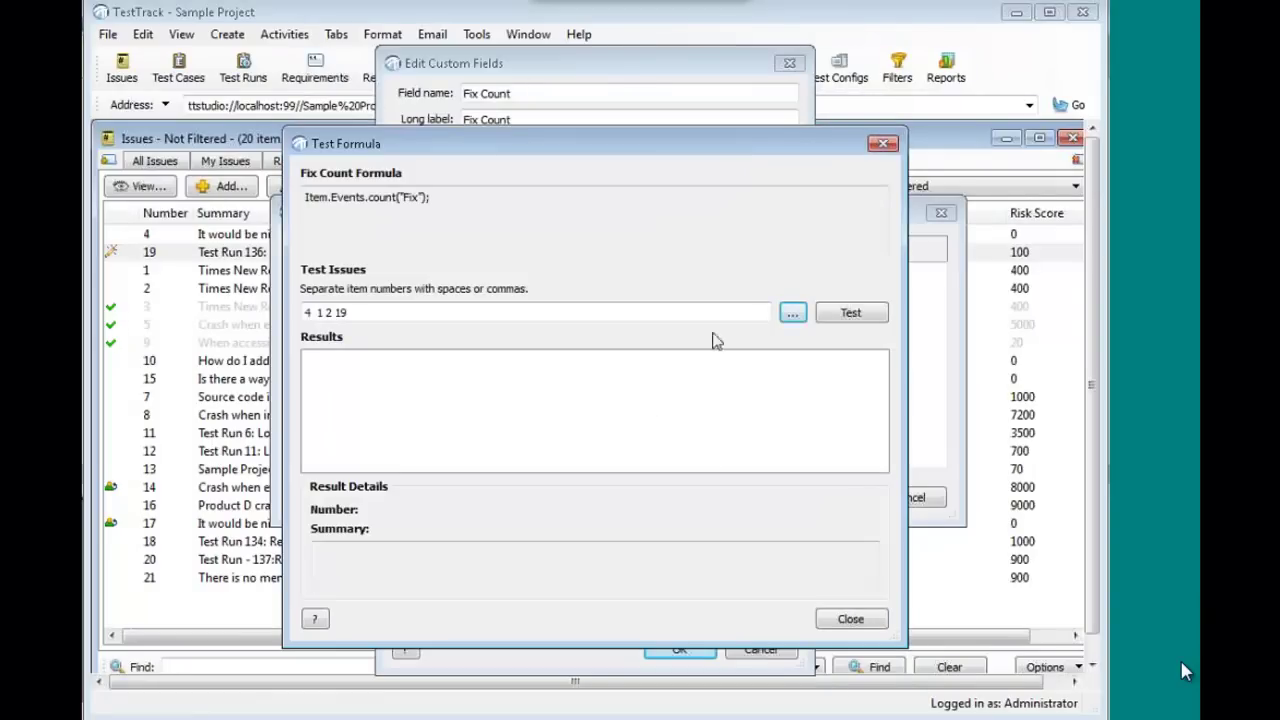
- Run the formula test, review each issue's result (1, 1, 5, 2), then close it
{"action": "left_click", "coordinate": [857, 314]}
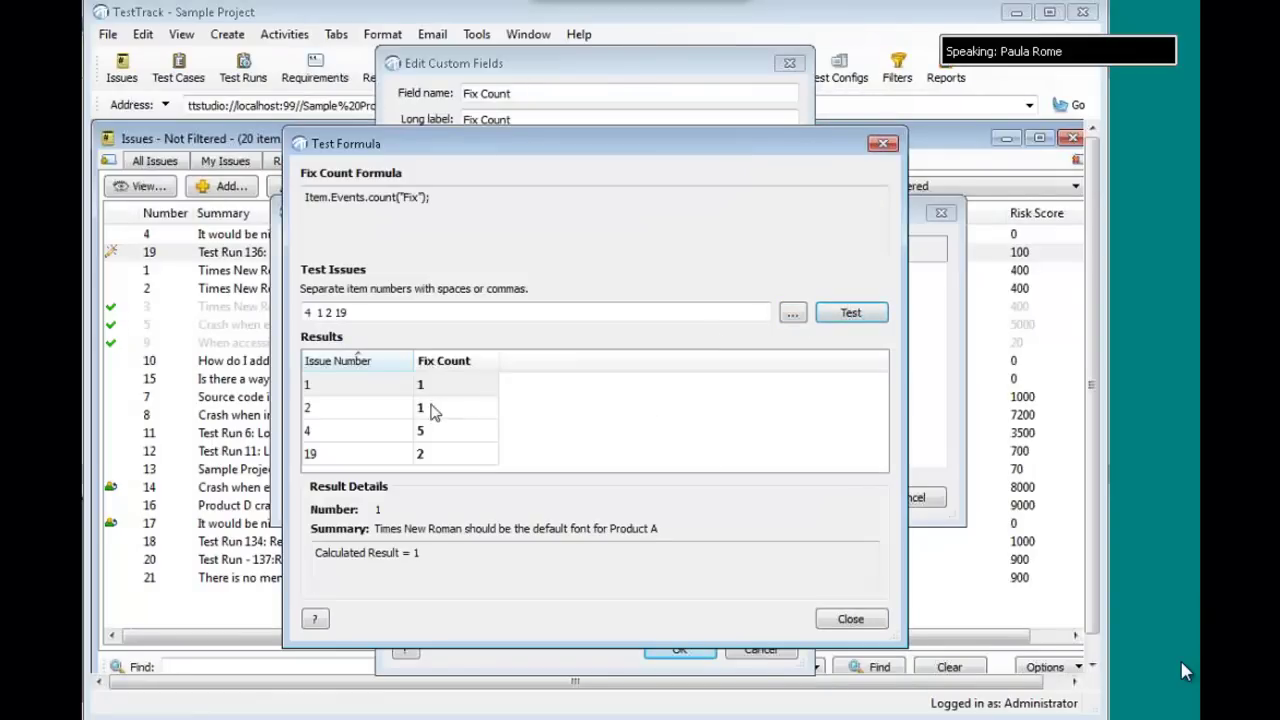
{"action": "left_click", "coordinate": [443, 408]}
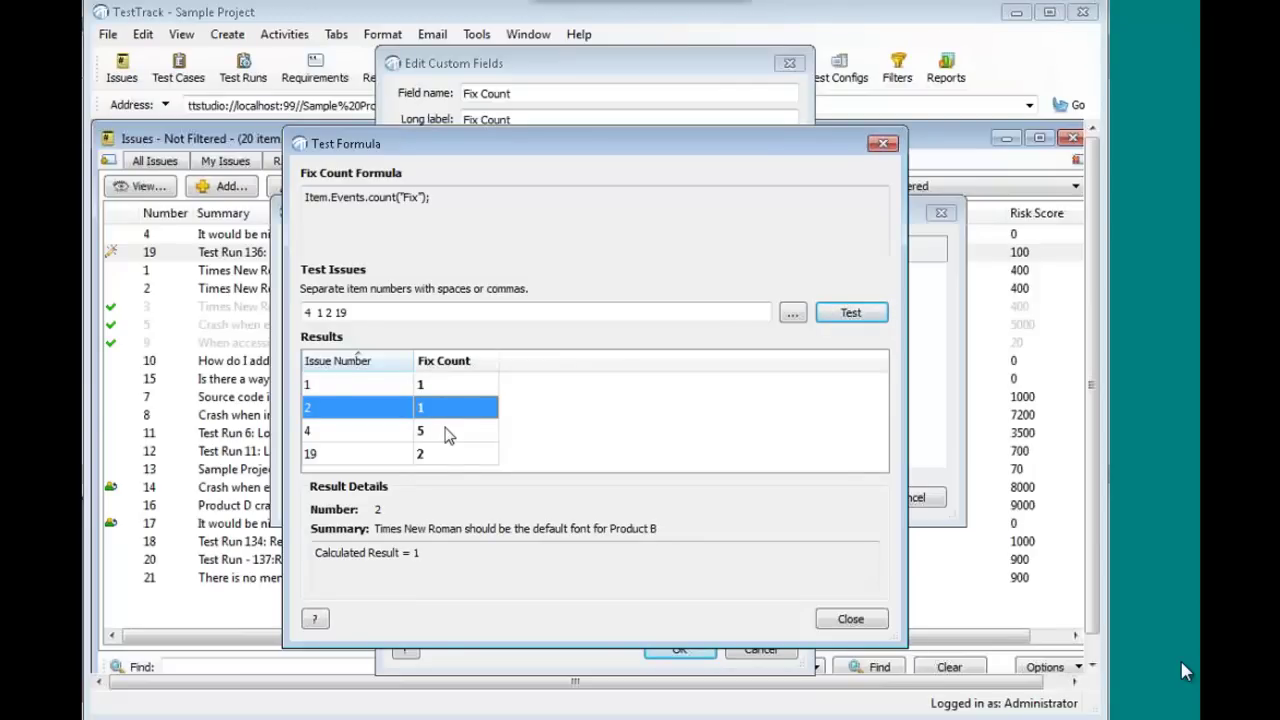
{"action": "left_click", "coordinate": [451, 431]}
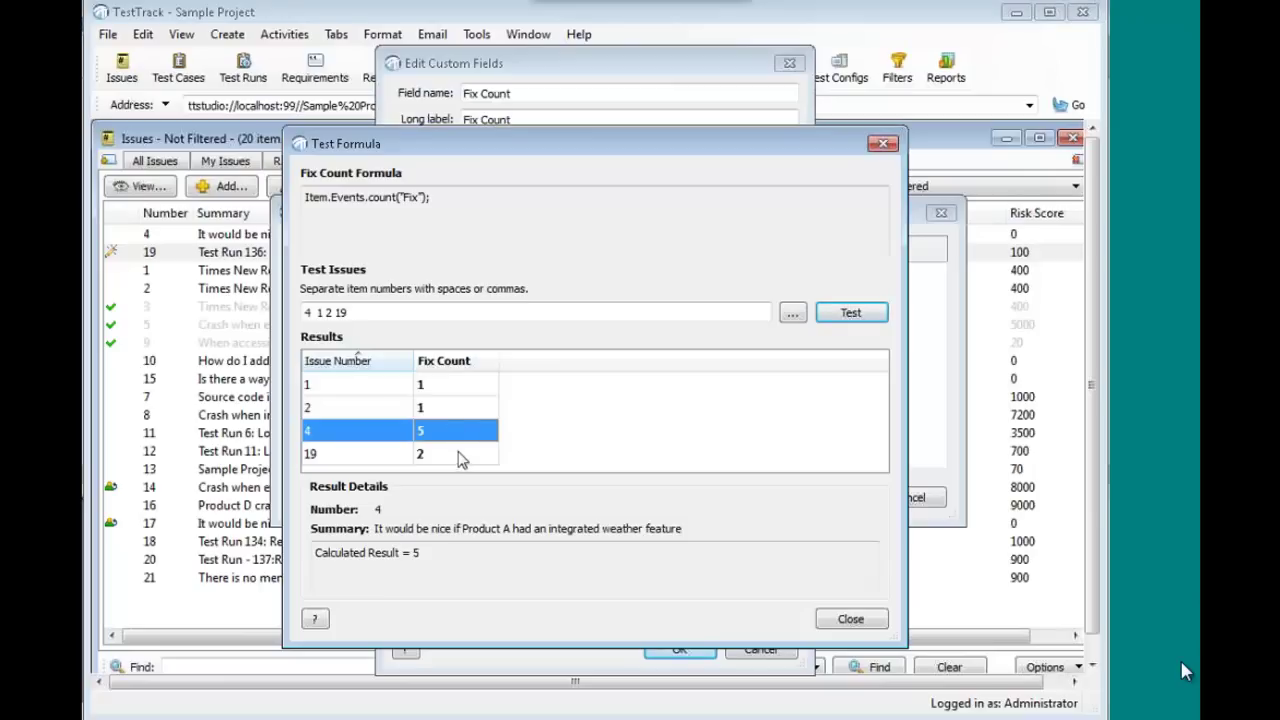
{"action": "left_click", "coordinate": [462, 455]}
{"action": "left_click", "coordinate": [449, 387]}
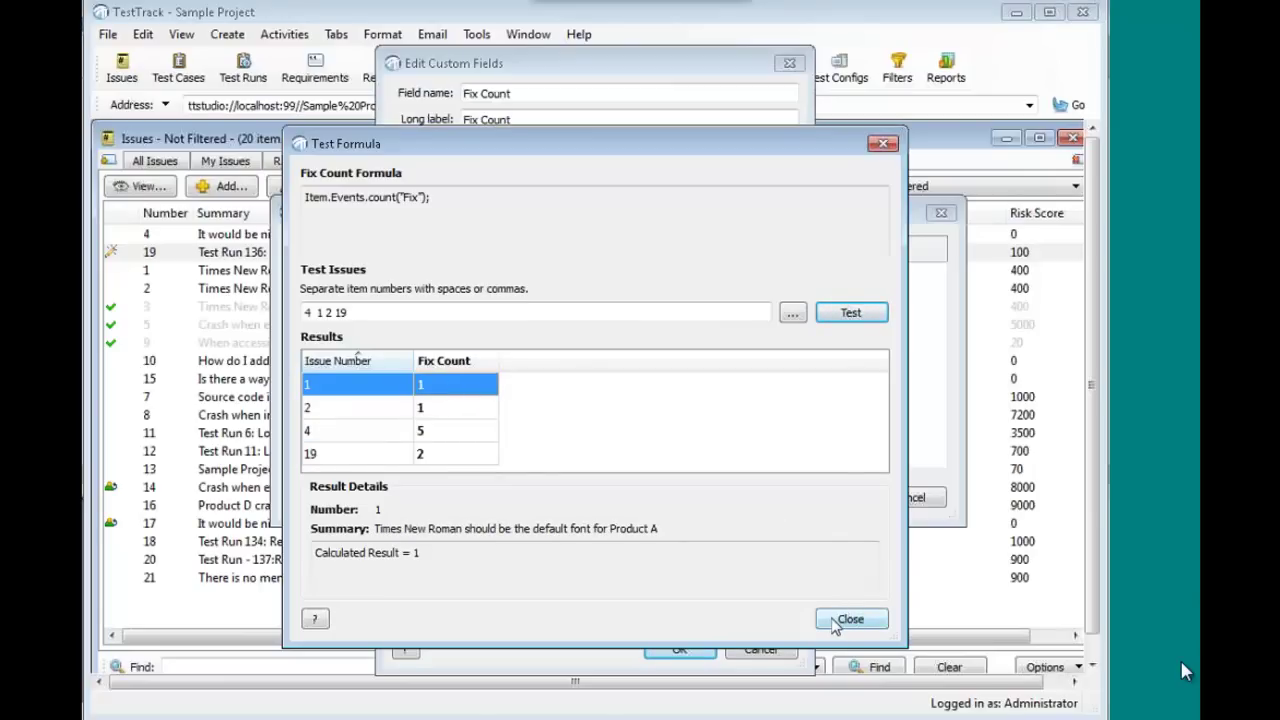
{"action": "left_click", "coordinate": [838, 622]}
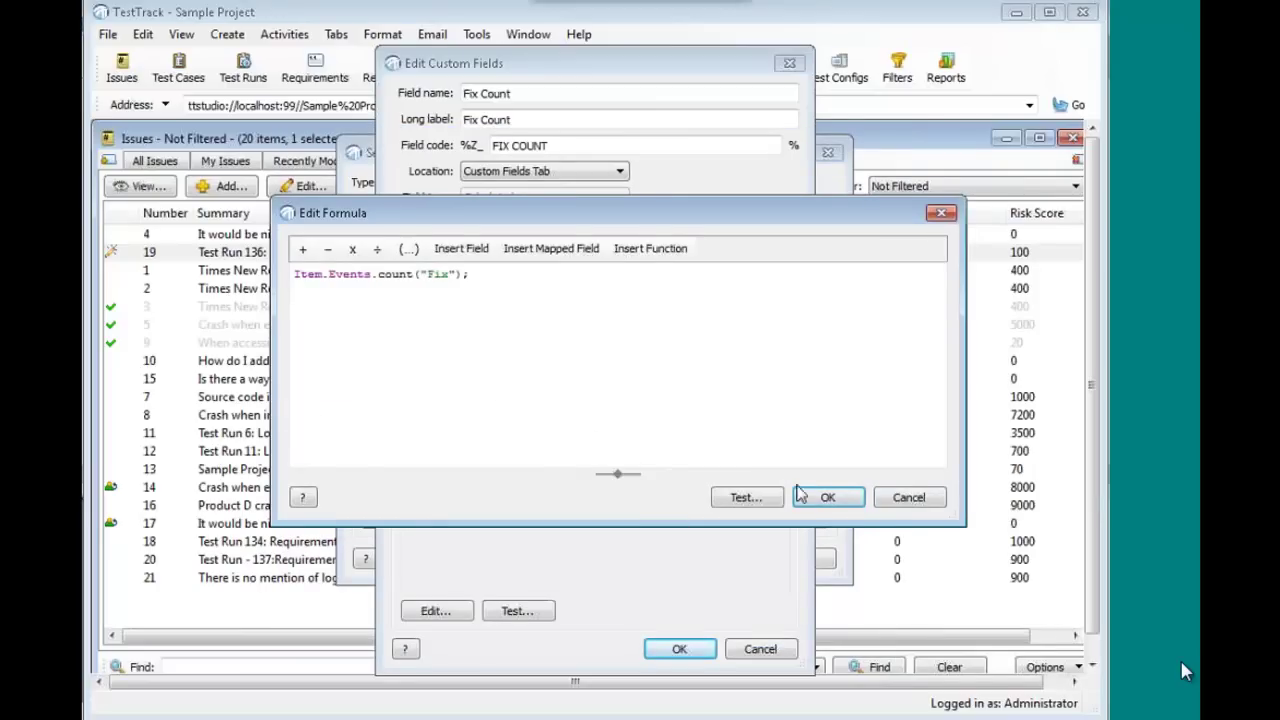
- Close Fix Count, open the Risk Score formula, and expose its Type, Reproduced and Severity mappings
{"action": "left_click", "coordinate": [908, 500]}
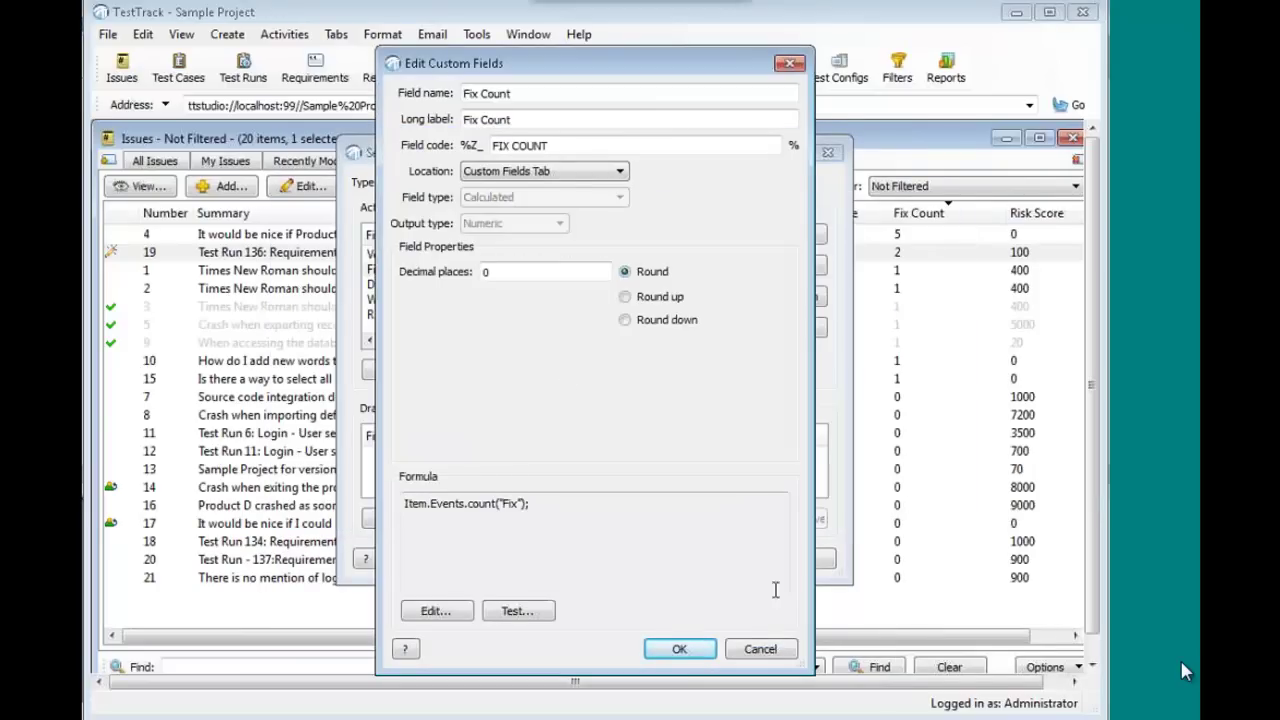
{"action": "left_click", "coordinate": [784, 651]}
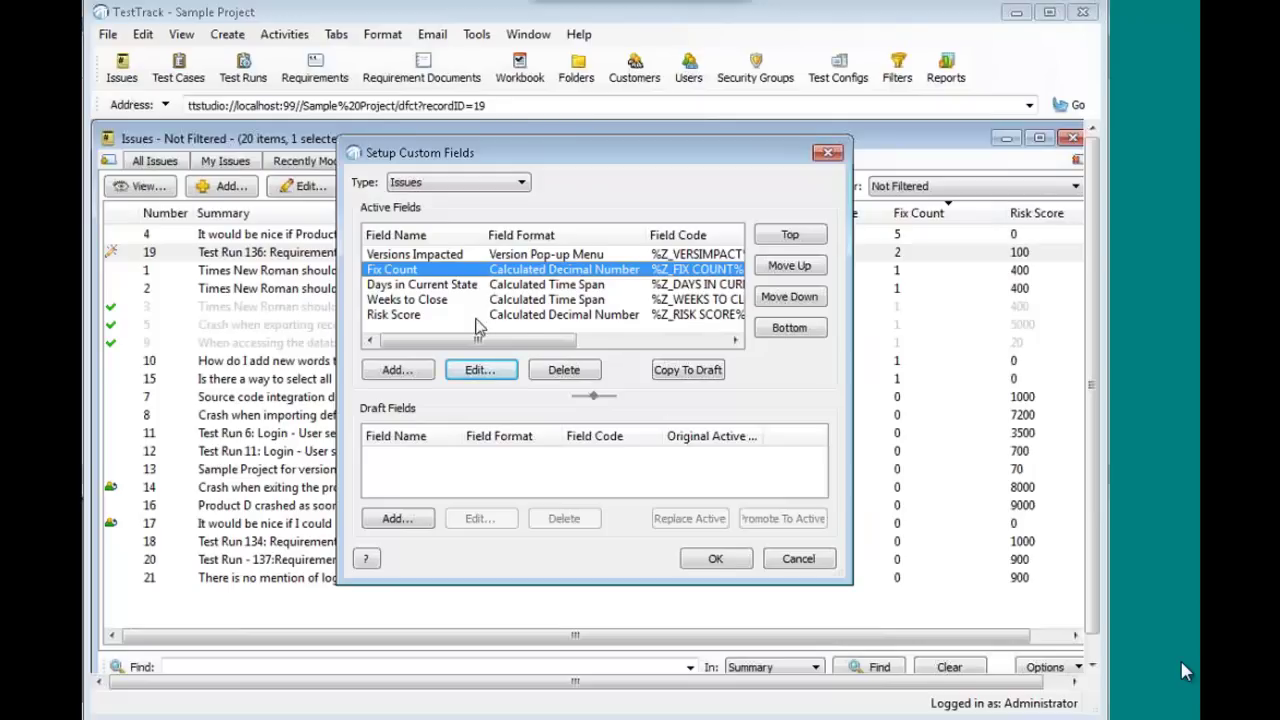
{"action": "left_click", "coordinate": [522, 318]}
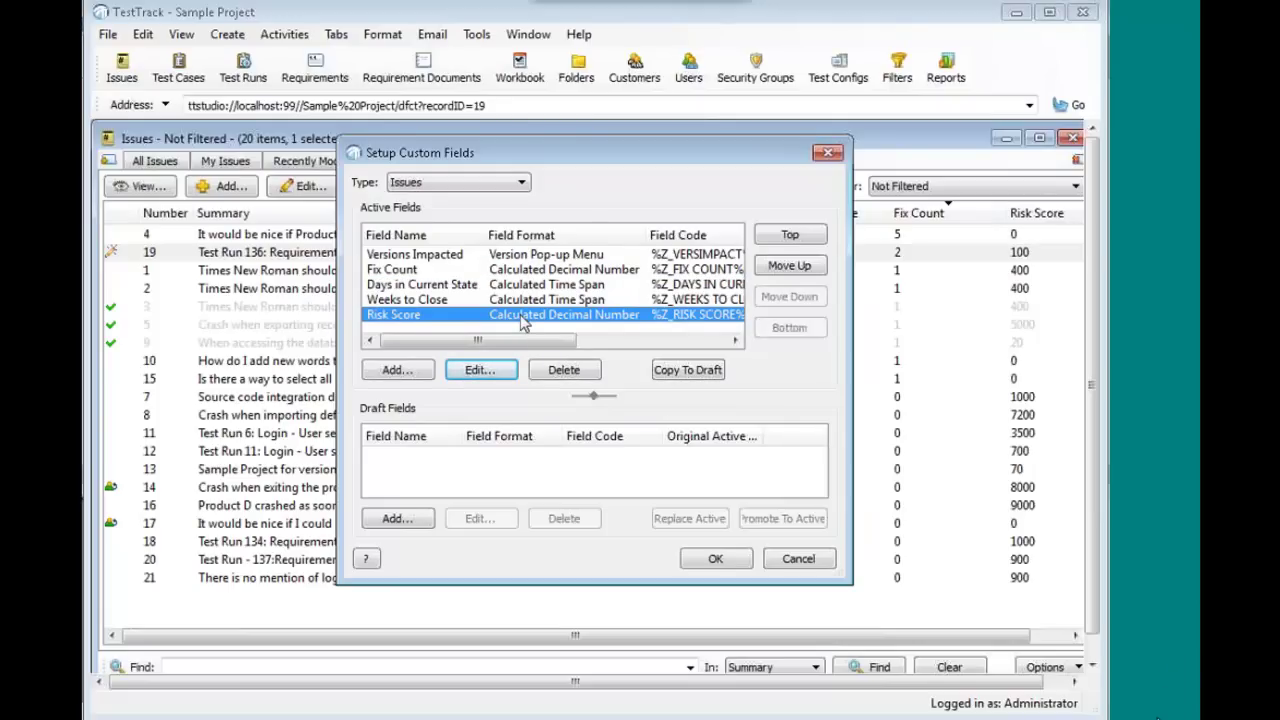
{"action": "left_click", "coordinate": [478, 372]}
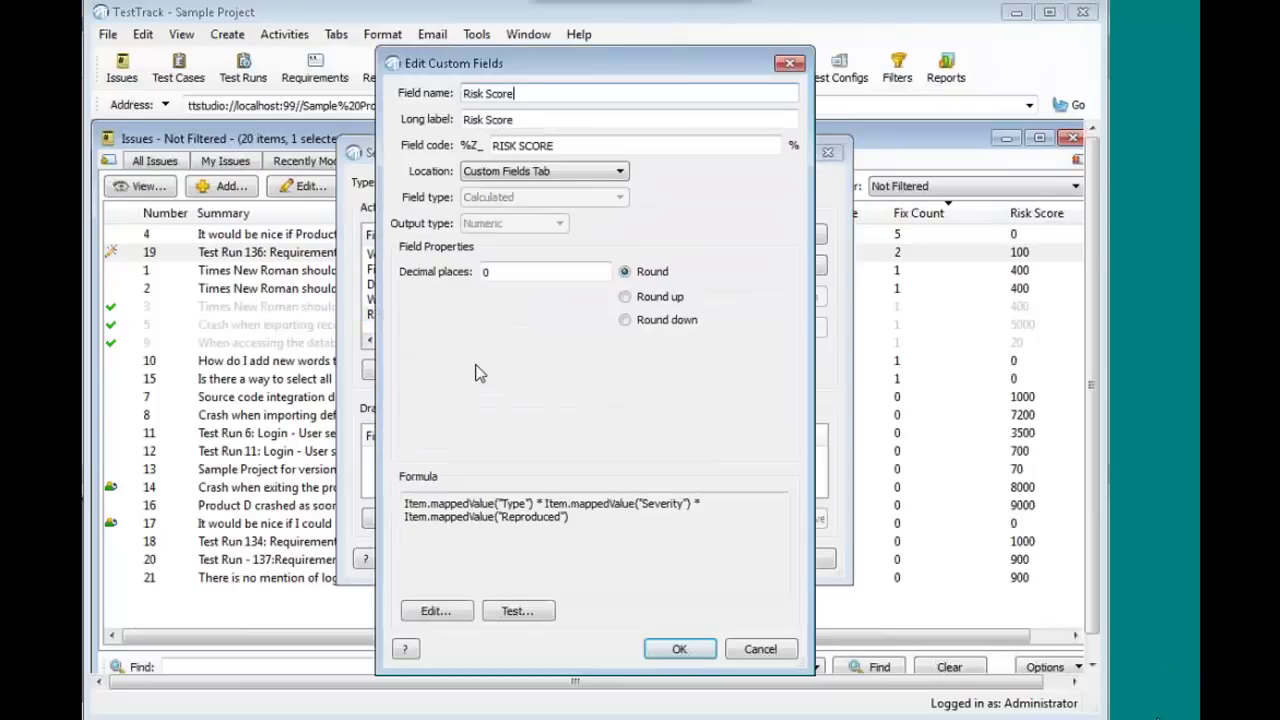
{"action": "left_click", "coordinate": [436, 611]}
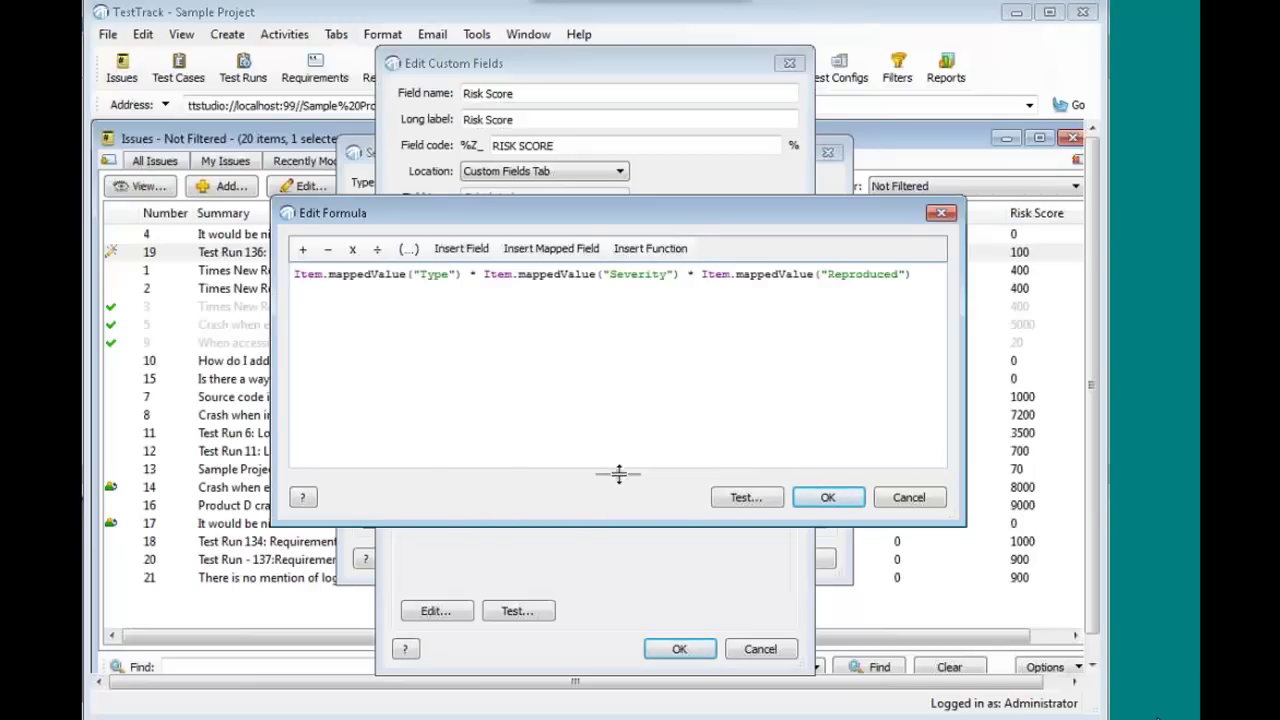
{"action": "left_click_drag", "start_coordinate": [613, 474], "coordinate": [611, 352]}
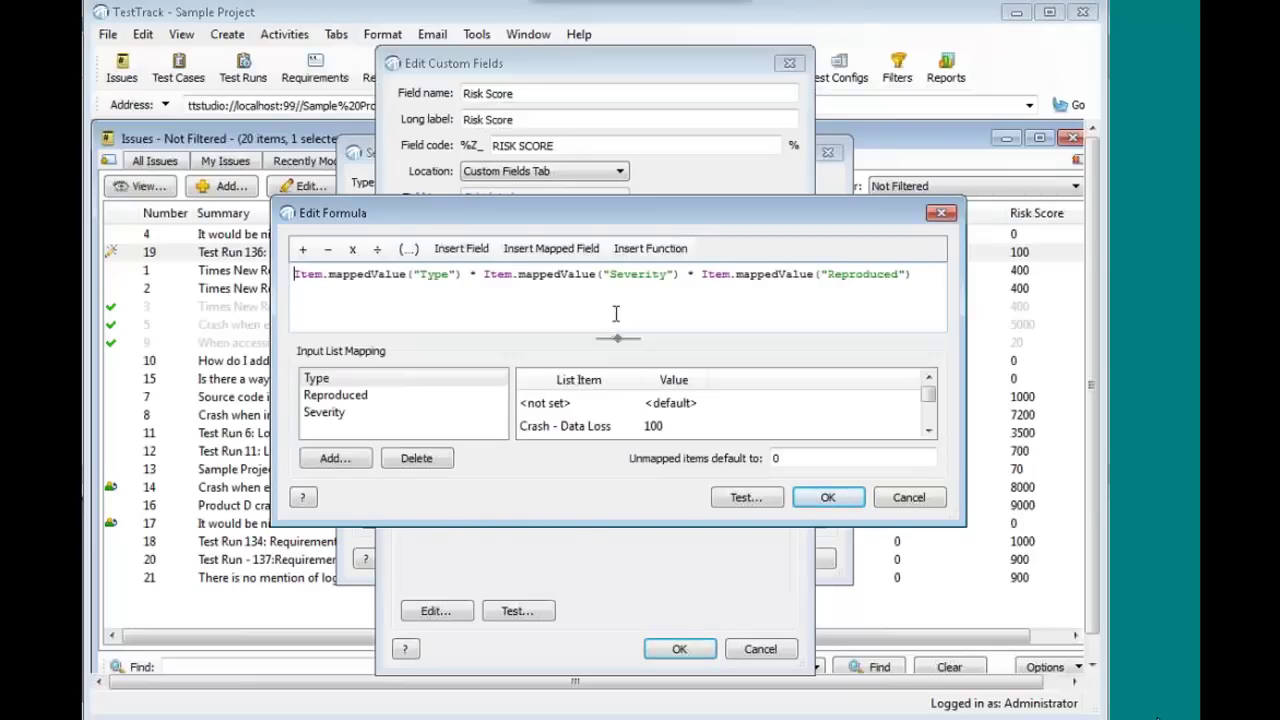
- Change the Incorrect Function Type weight from 70 to 68, check other mappings, and accept the formula
{"action": "left_click", "coordinate": [388, 398]}
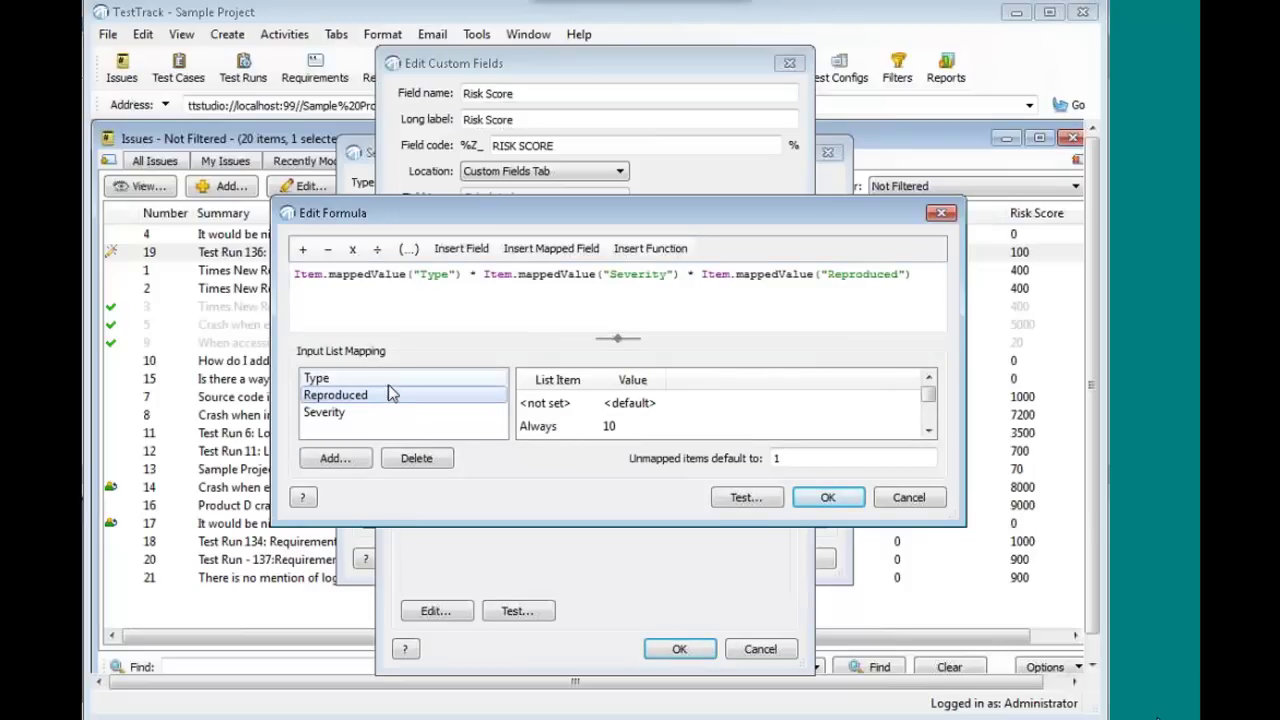
{"action": "left_click", "coordinate": [382, 379]}
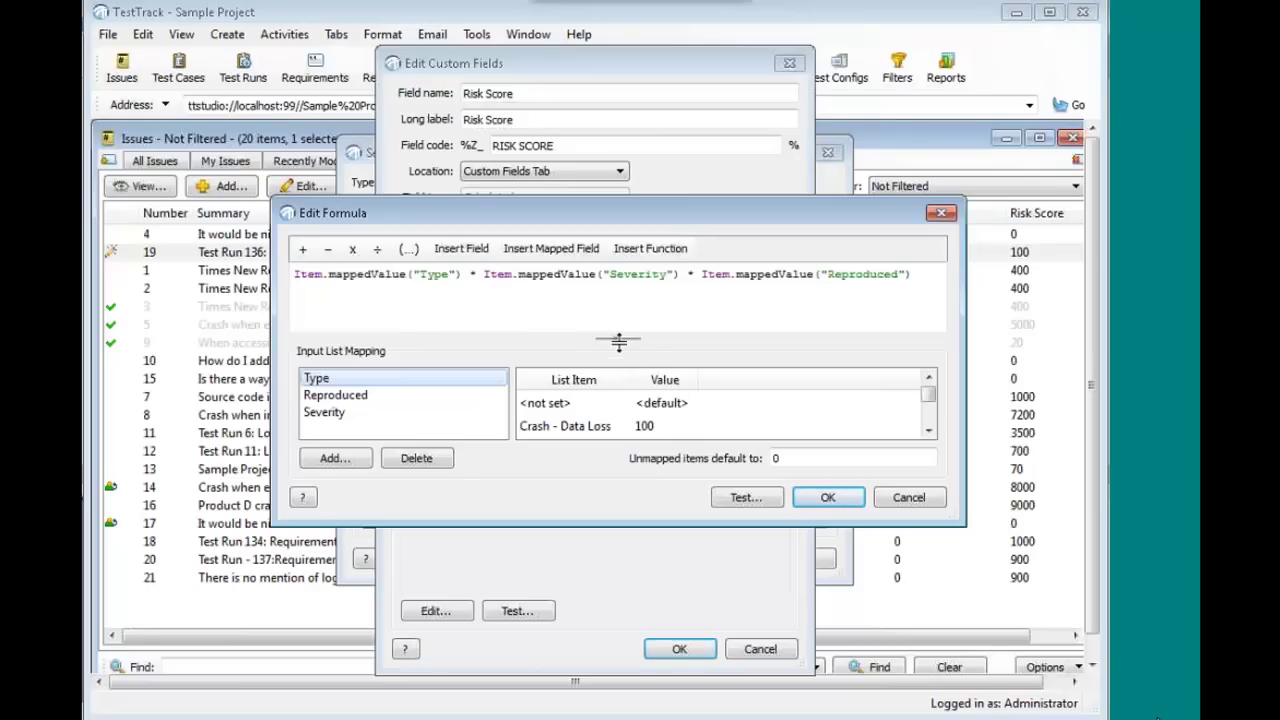
{"action": "left_click_drag", "start_coordinate": [616, 340], "coordinate": [617, 241]}
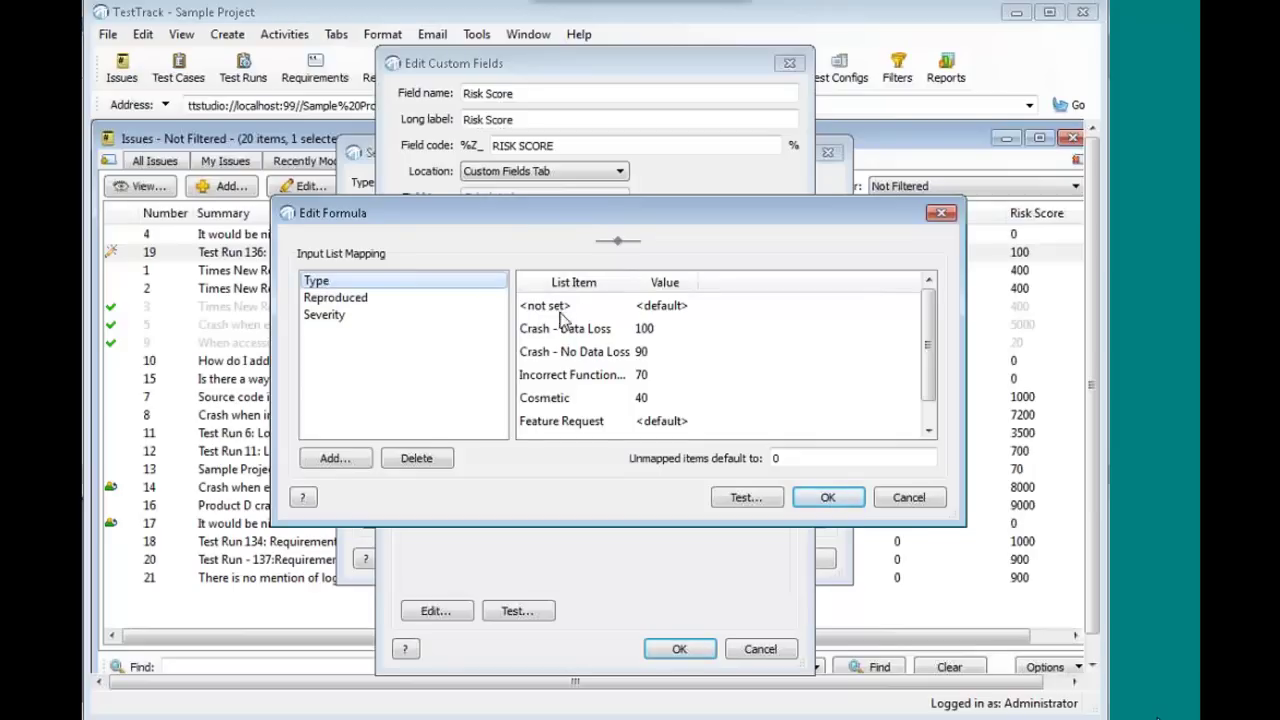
{"action": "left_click", "coordinate": [672, 375]}
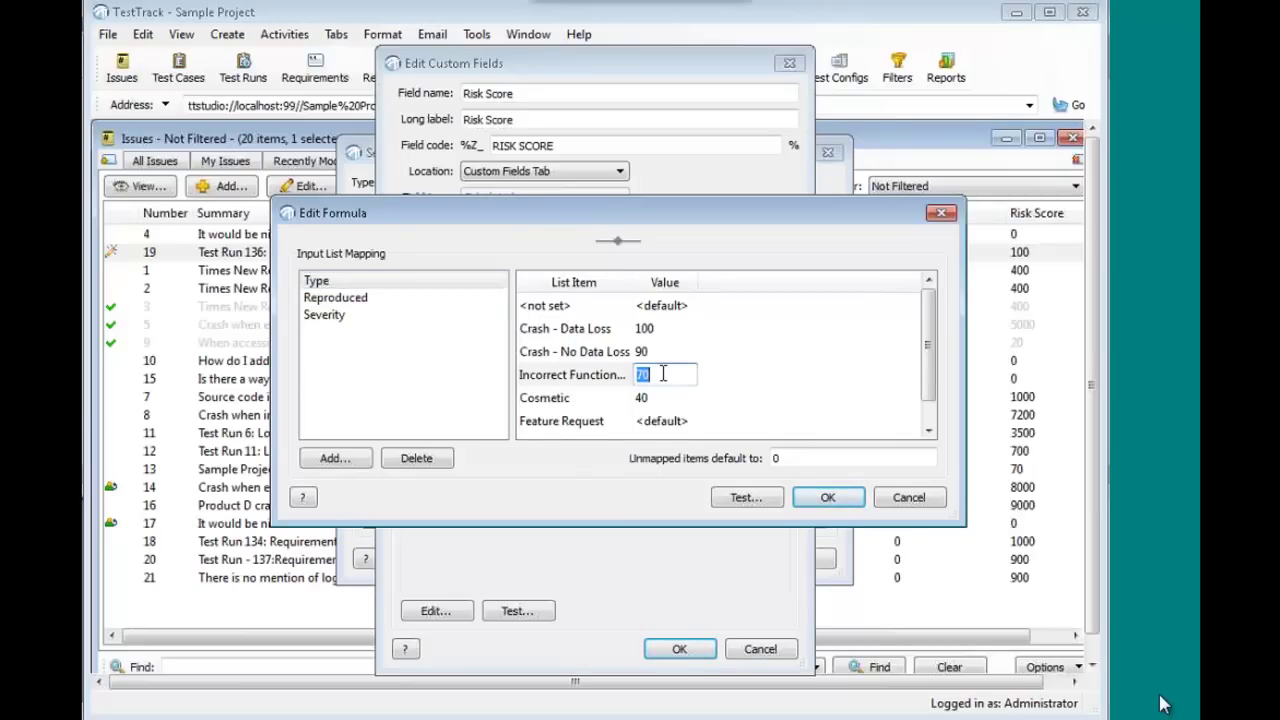
{"action": "type", "text": "68"}
{"action": "left_click", "coordinate": [614, 375]}
{"action": "left_click", "coordinate": [350, 298]}
{"action": "left_click", "coordinate": [351, 316]}
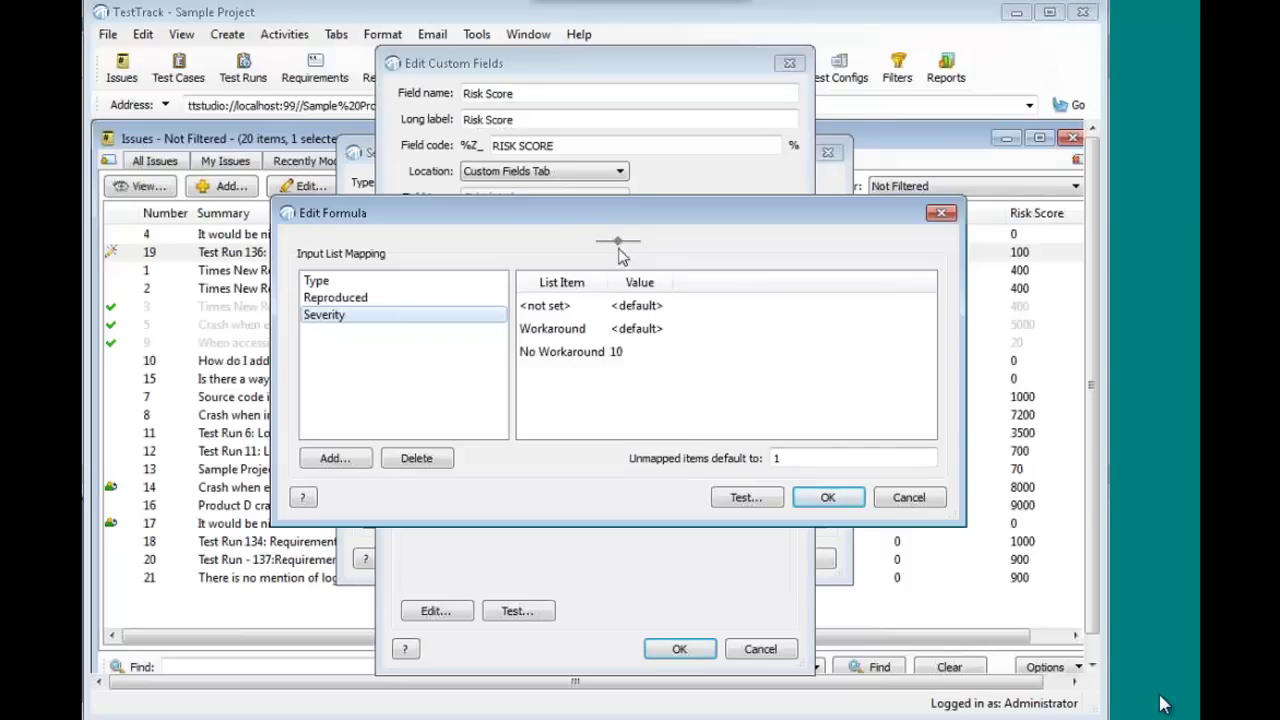
{"action": "left_click_drag", "start_coordinate": [620, 268], "coordinate": [621, 366]}
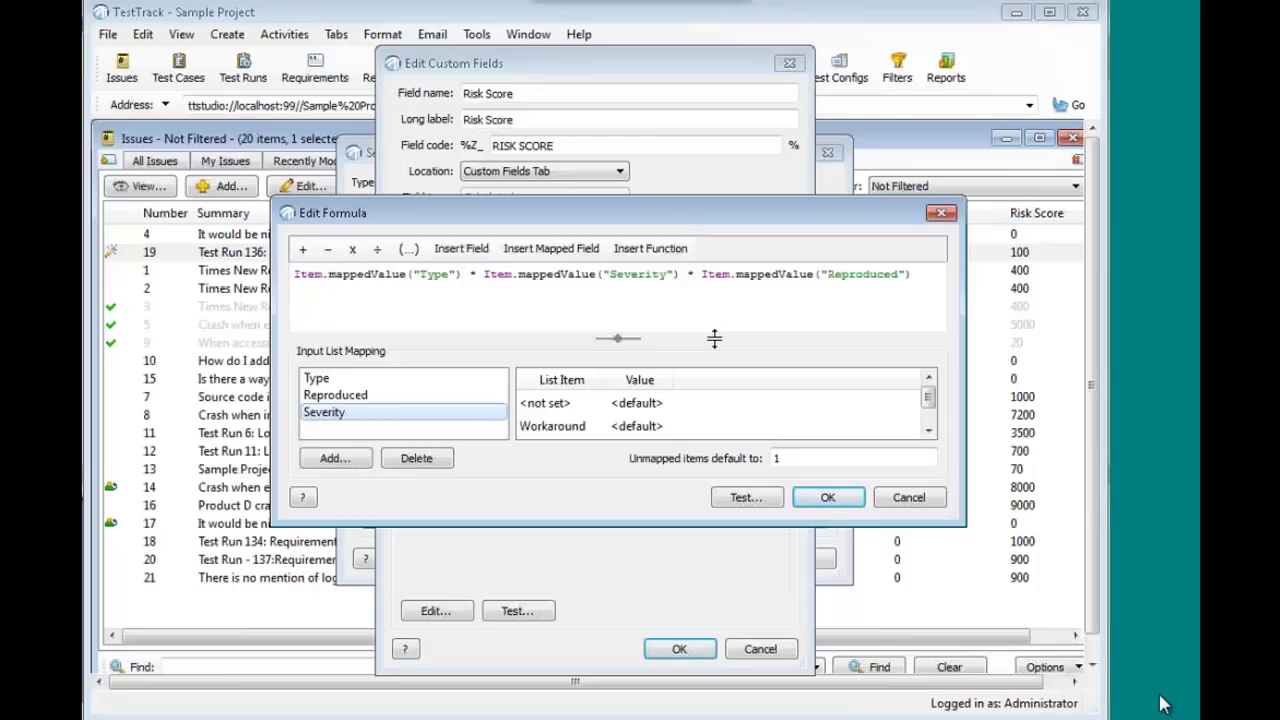
{"action": "left_click", "coordinate": [828, 498]}
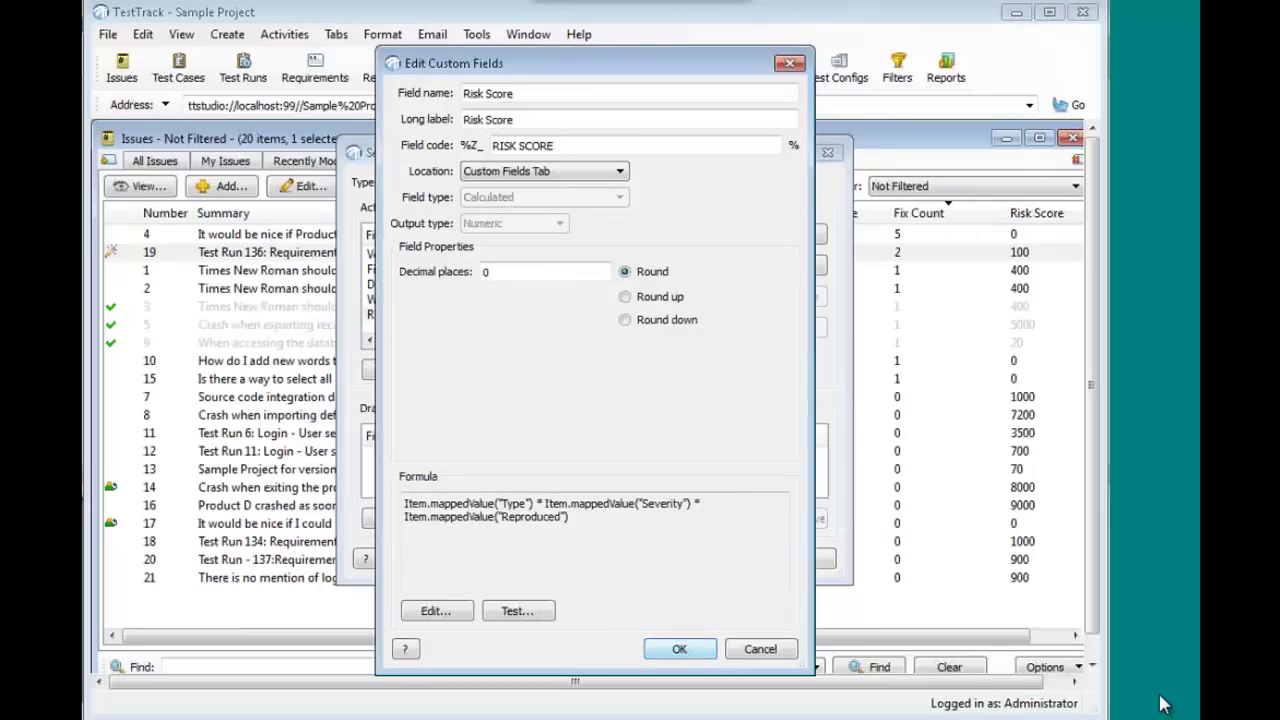
- Save the Risk Score and custom field changes, confirming the recalculation prompt
{"action": "left_click", "coordinate": [682, 651]}
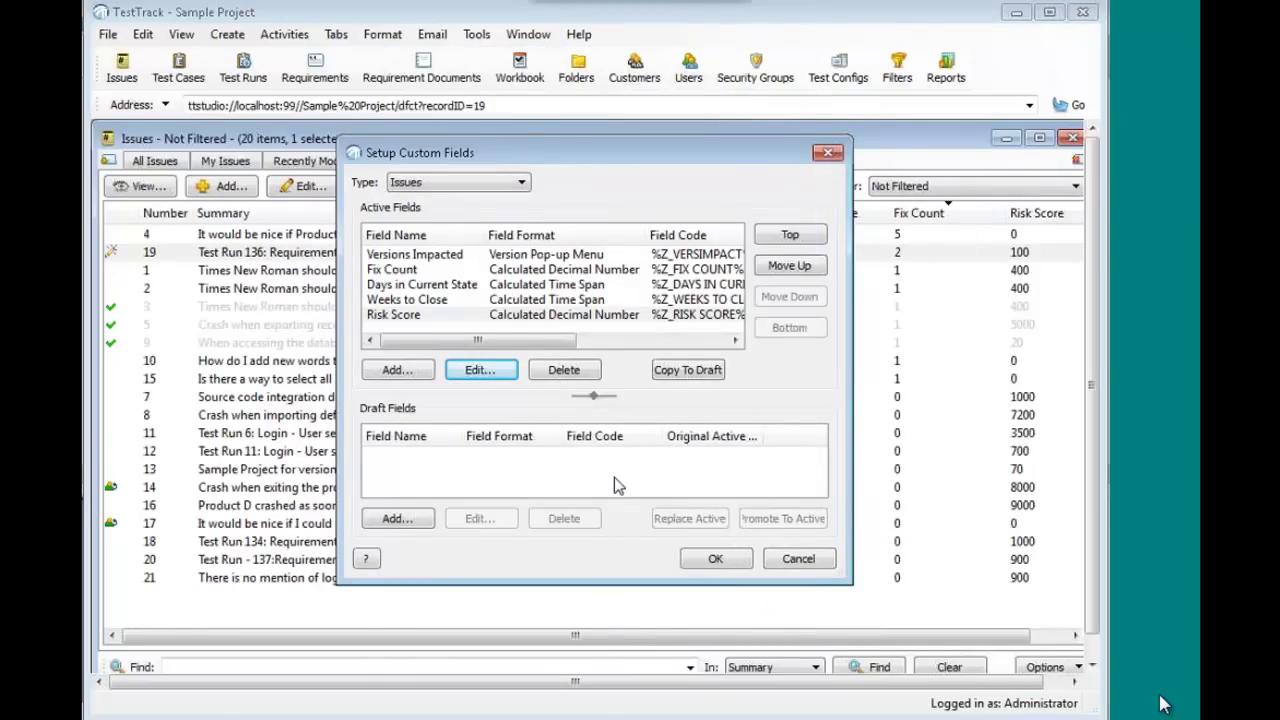
{"action": "left_click", "coordinate": [716, 560]}
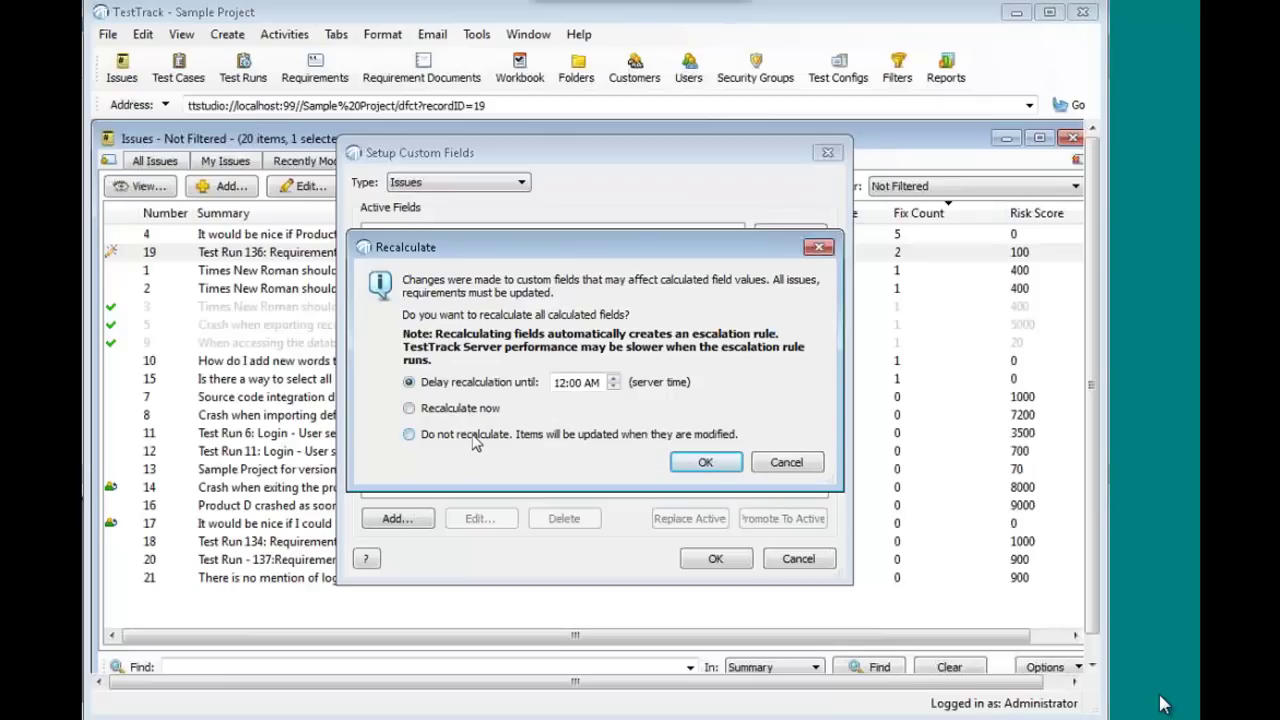
{"action": "left_click", "coordinate": [706, 462]}
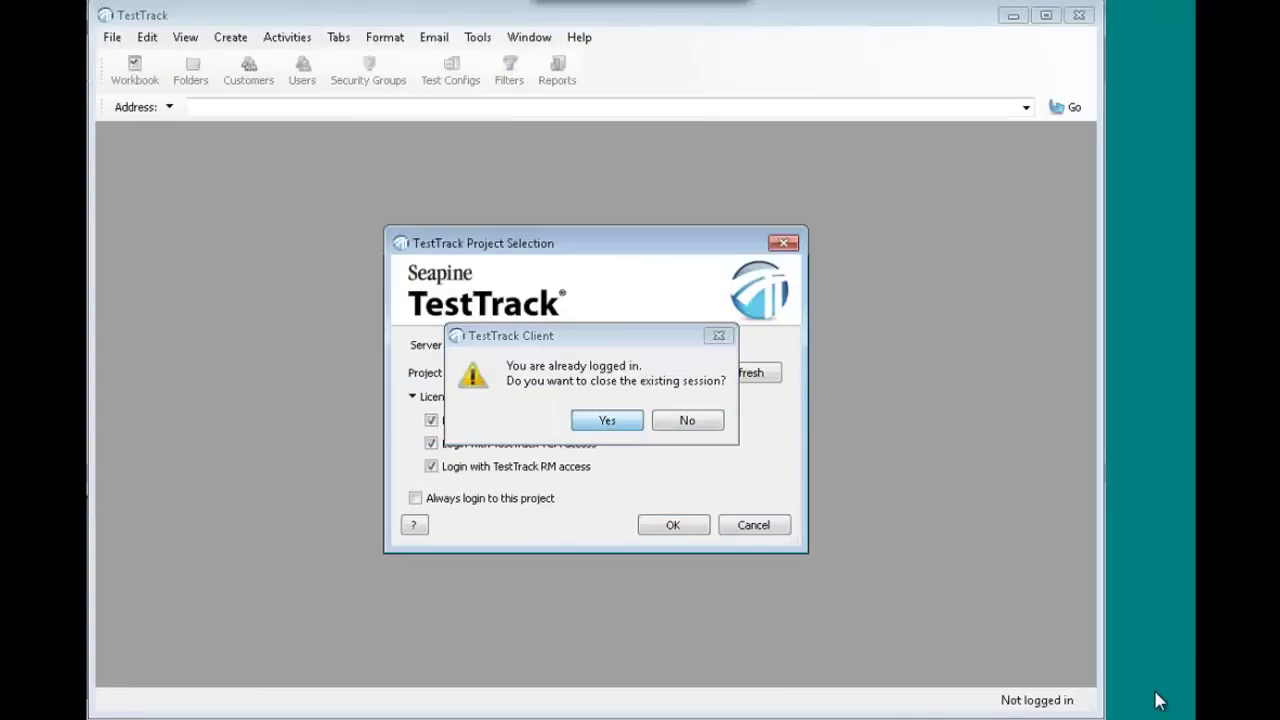
- End the existing session, reopen Sample Project, and start a new issue
{"action": "left_click", "coordinate": [614, 426]}
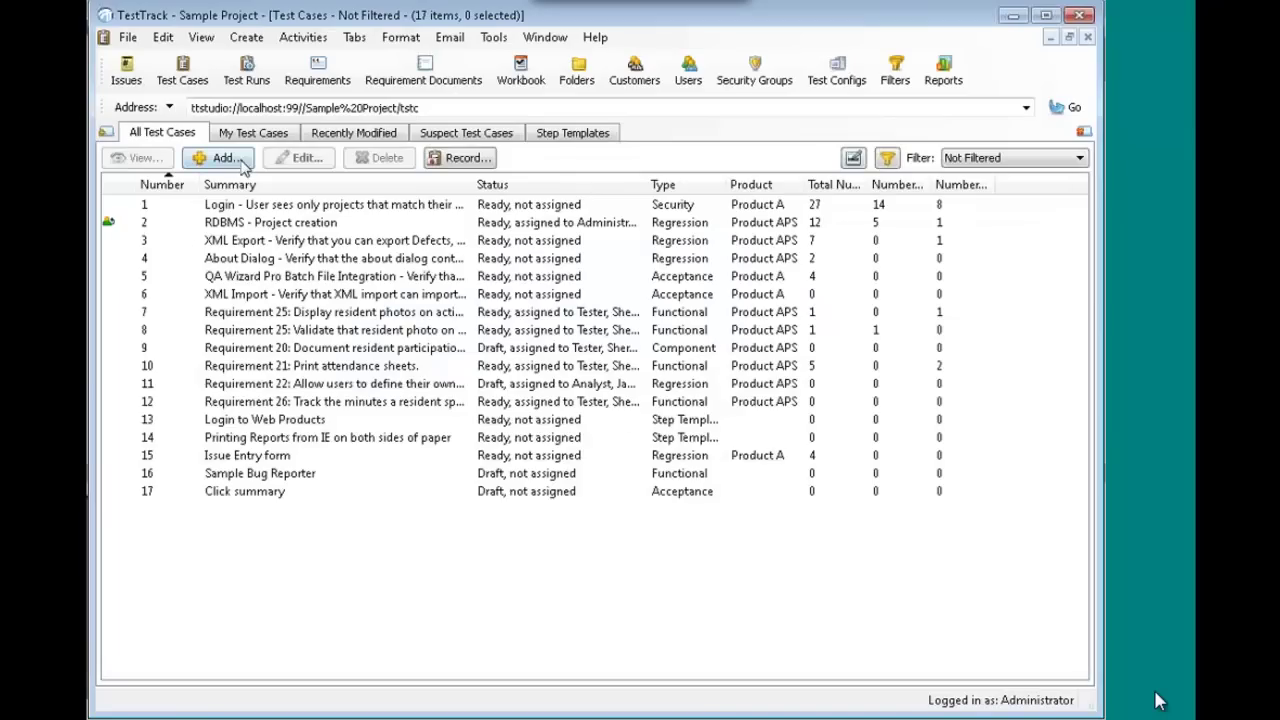
{"action": "left_click", "coordinate": [244, 160]}
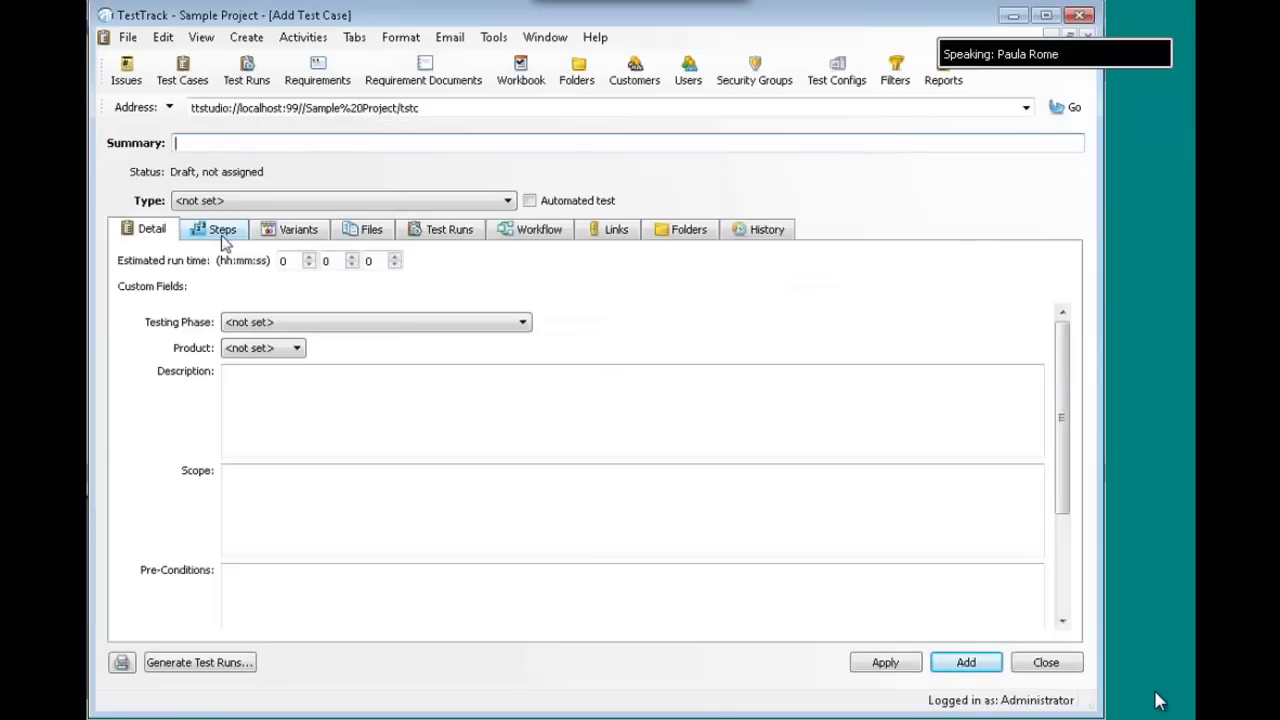
{"action": "left_click", "coordinate": [1046, 660]}
{"action": "left_click", "coordinate": [130, 75]}
{"action": "left_click", "coordinate": [232, 158]}
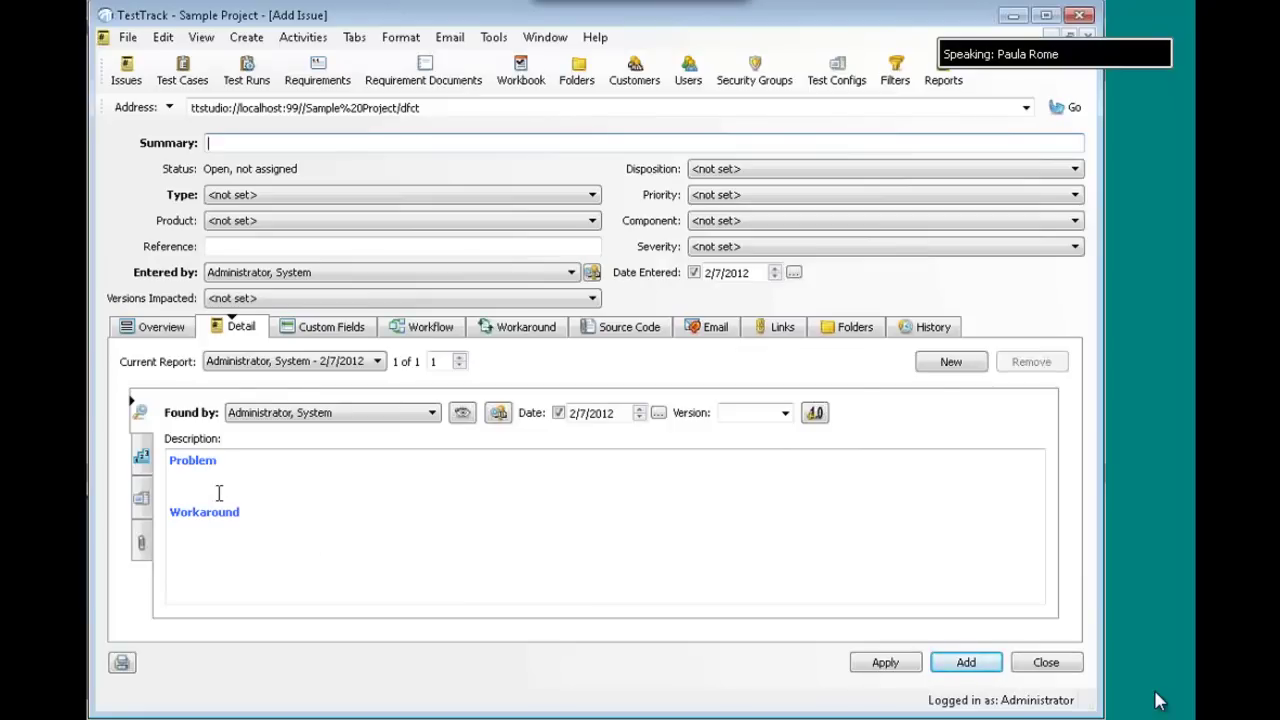
- Write 'type something' under Problem in the new issue's Description editor
{"action": "left_click", "coordinate": [223, 485]}
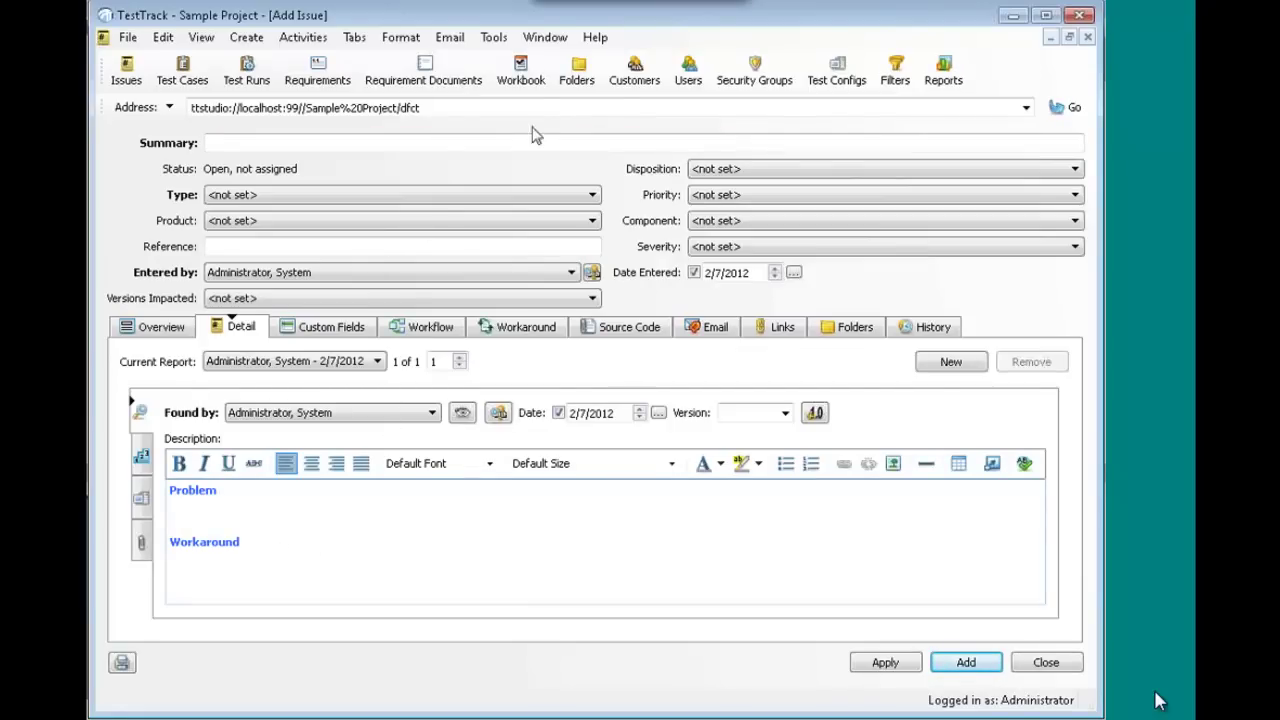
{"action": "left_click", "coordinate": [545, 37]}
{"action": "mouse_move", "coordinate": [500, 40]}
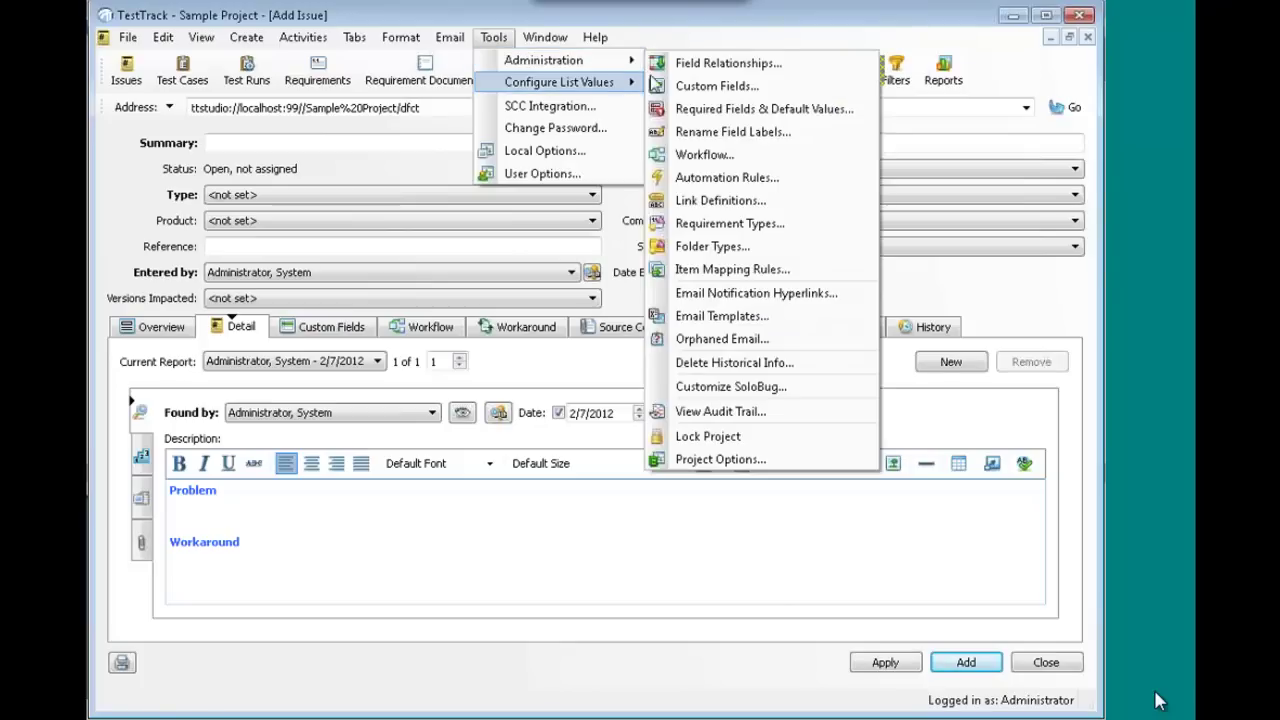
{"action": "mouse_move", "coordinate": [580, 60]}
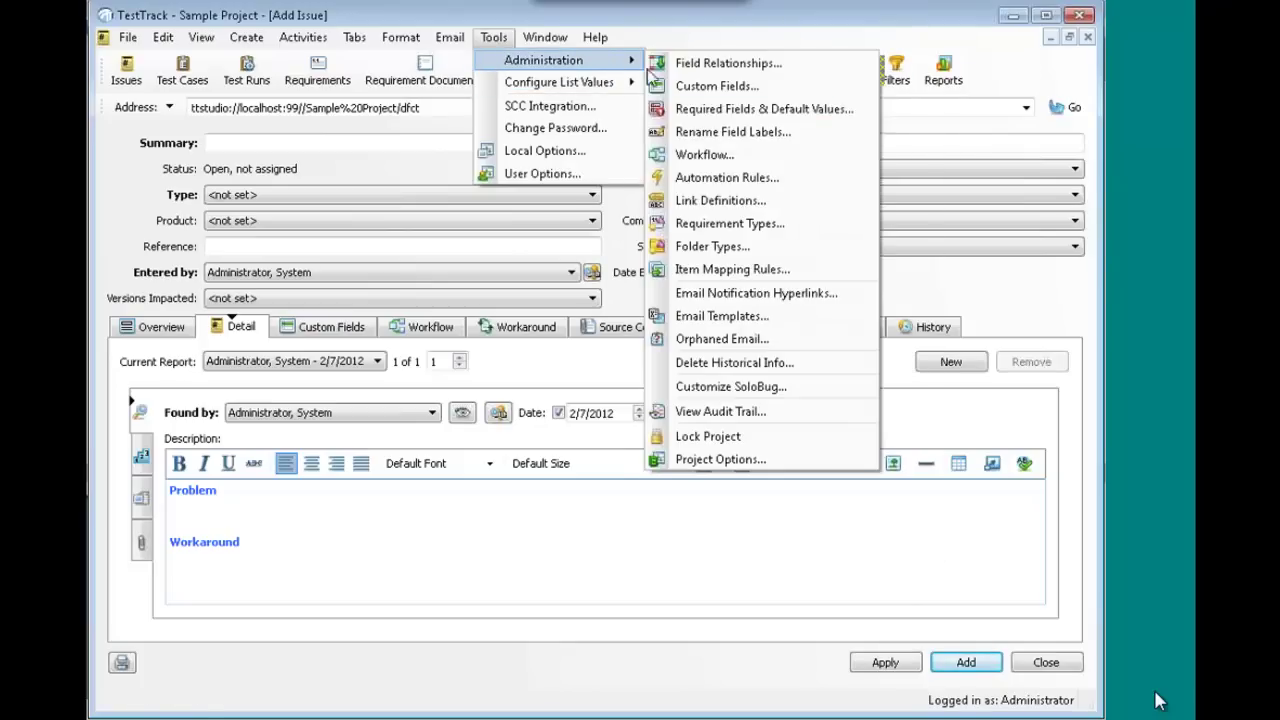
{"action": "left_click", "coordinate": [278, 515]}
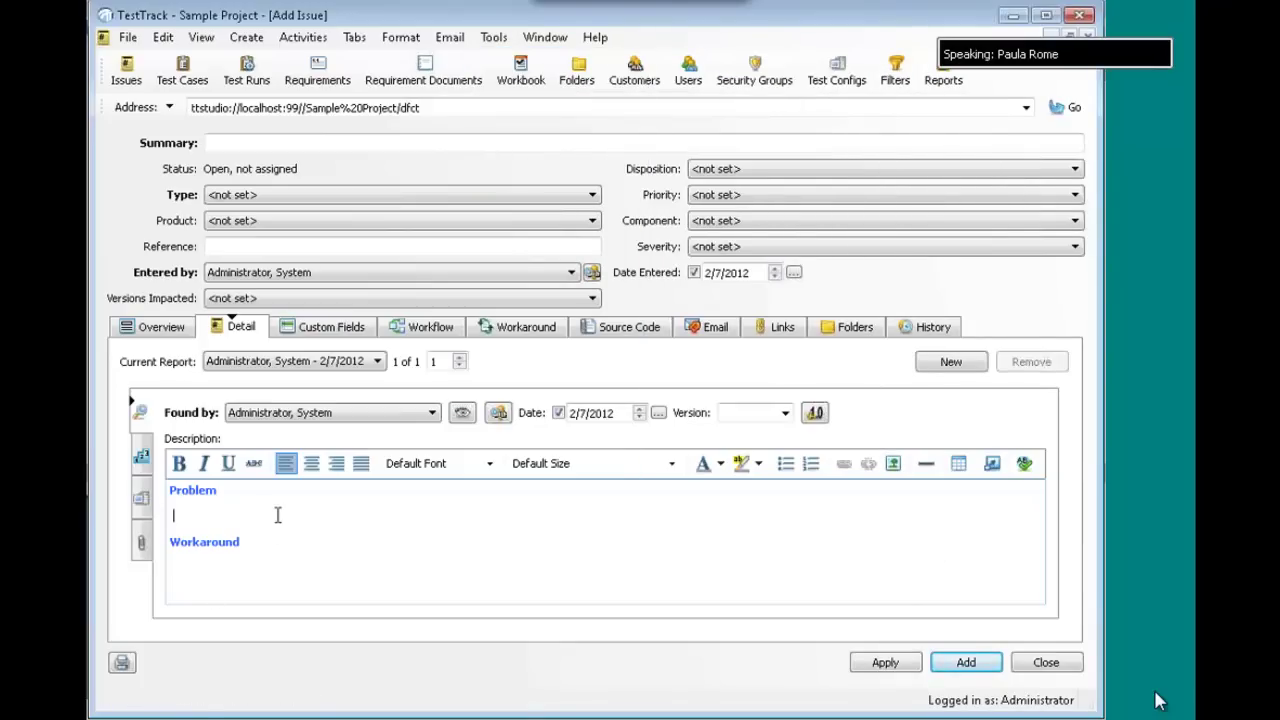
{"action": "type", "text": "type something"}
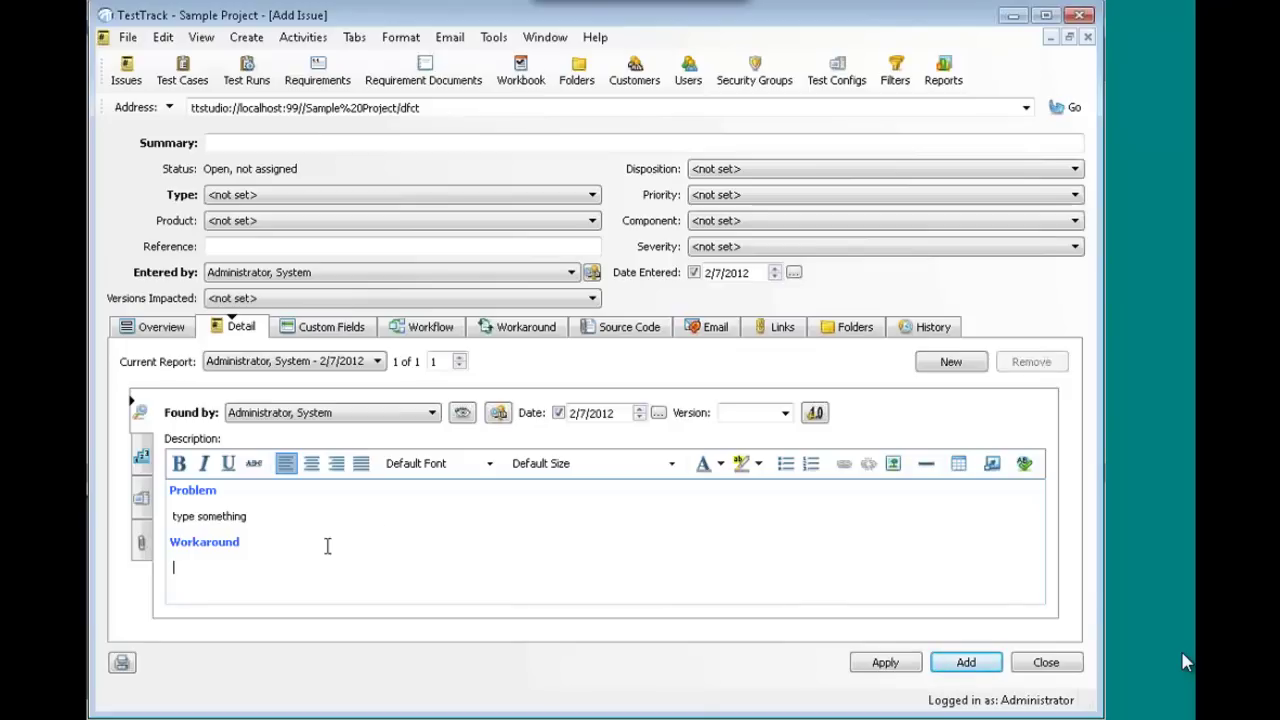
{"action": "left_click_drag", "start_coordinate": [323, 574], "coordinate": [206, 528]}
{"action": "left_click", "coordinate": [399, 522]}
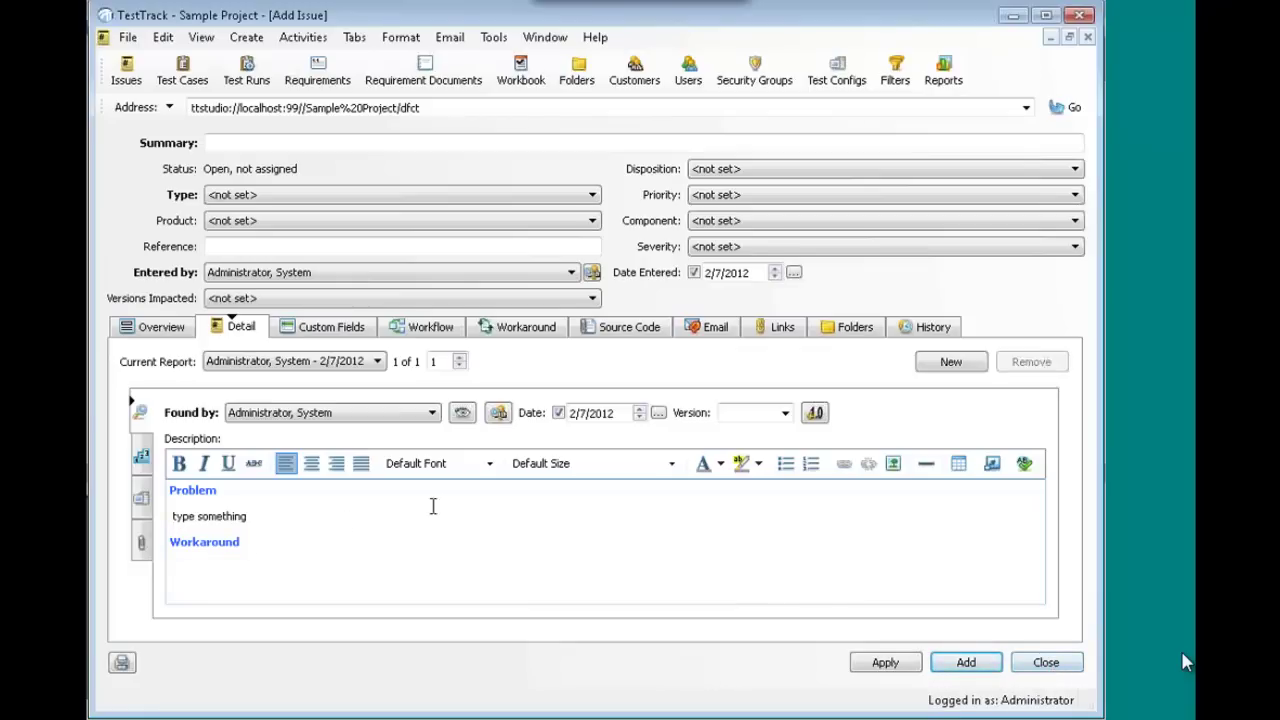
- Toggle the new issue's Overview layout back and forth, then close it without saving
{"action": "left_click", "coordinate": [150, 330]}
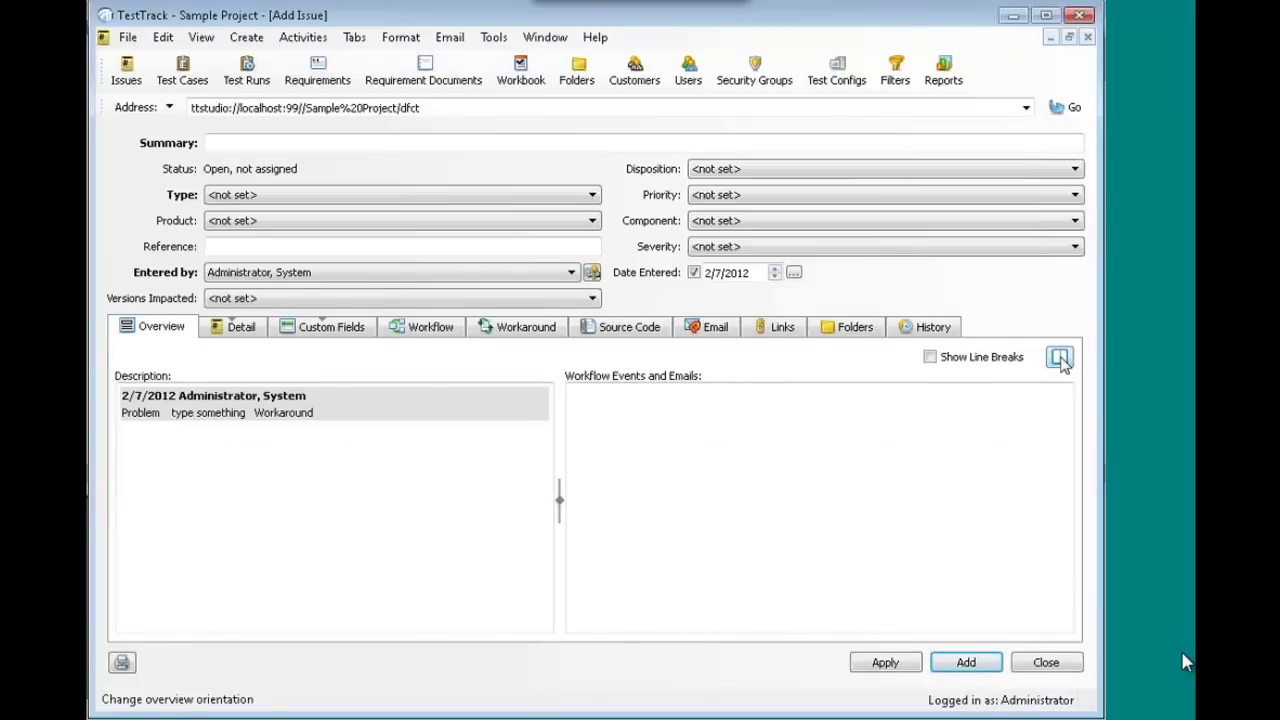
{"action": "left_click", "coordinate": [1060, 357]}
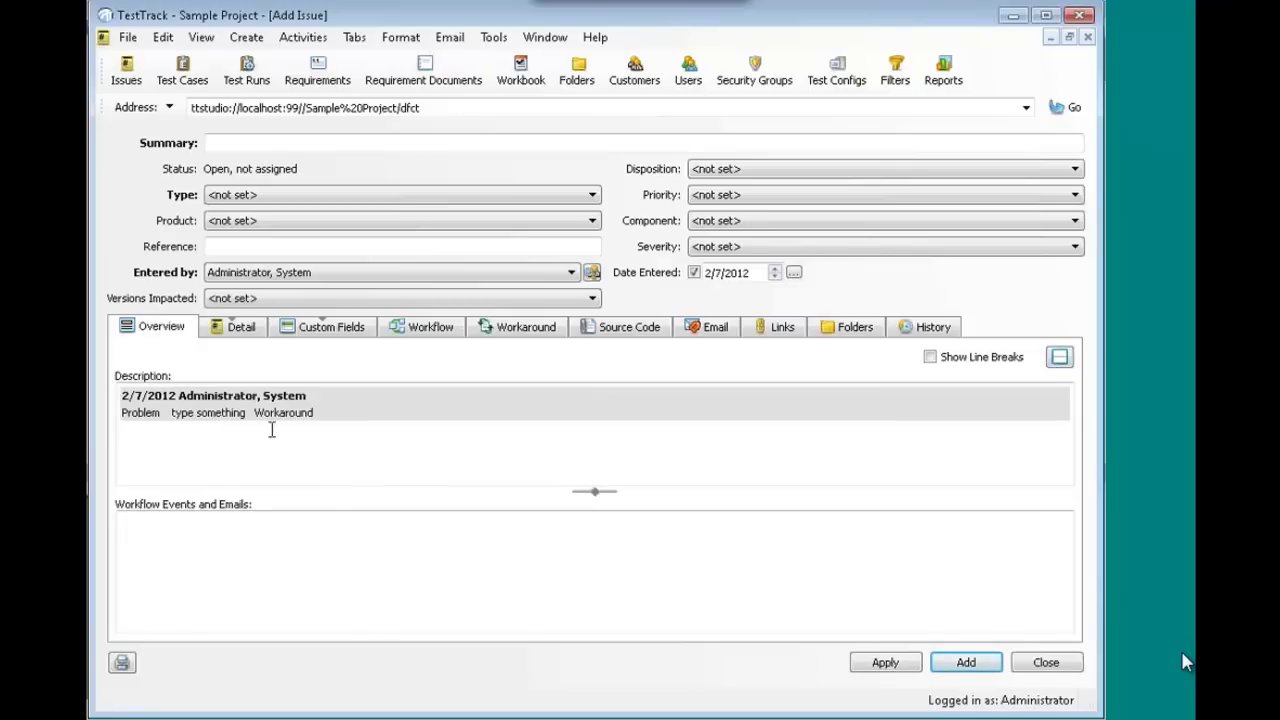
{"action": "left_click", "coordinate": [1060, 357]}
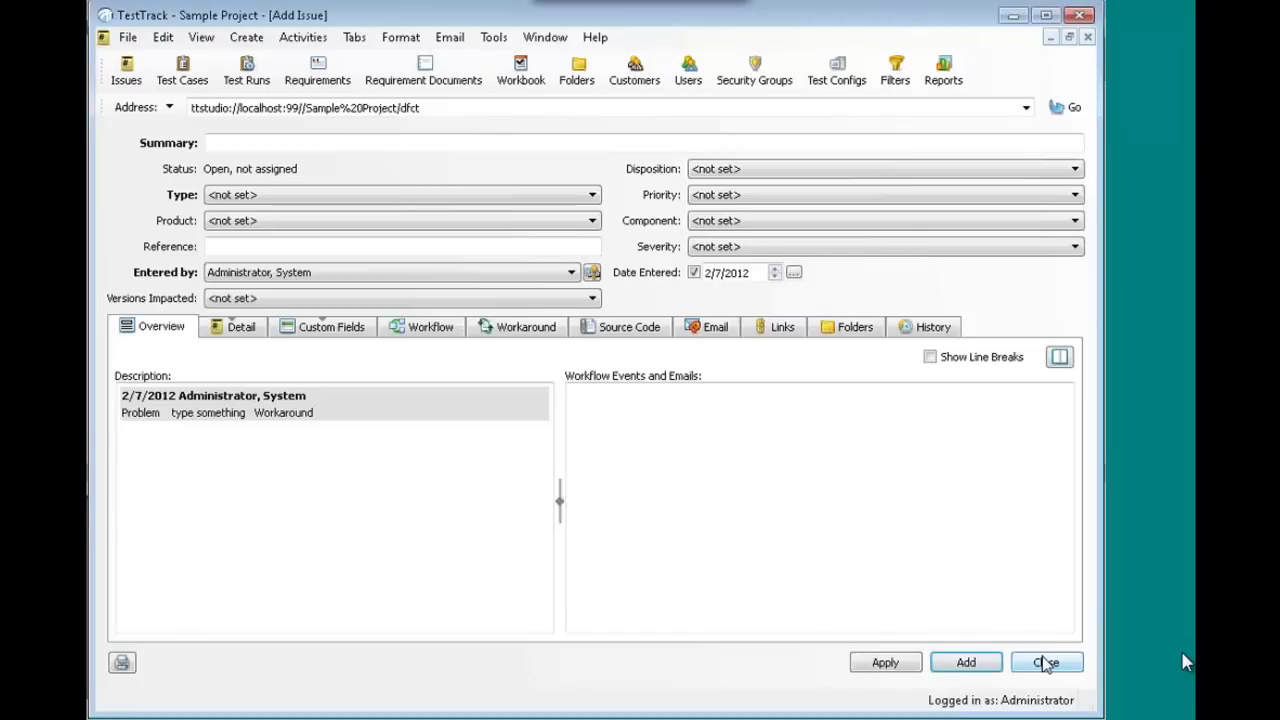
{"action": "left_click", "coordinate": [1046, 664]}
{"action": "left_click", "coordinate": [593, 390]}
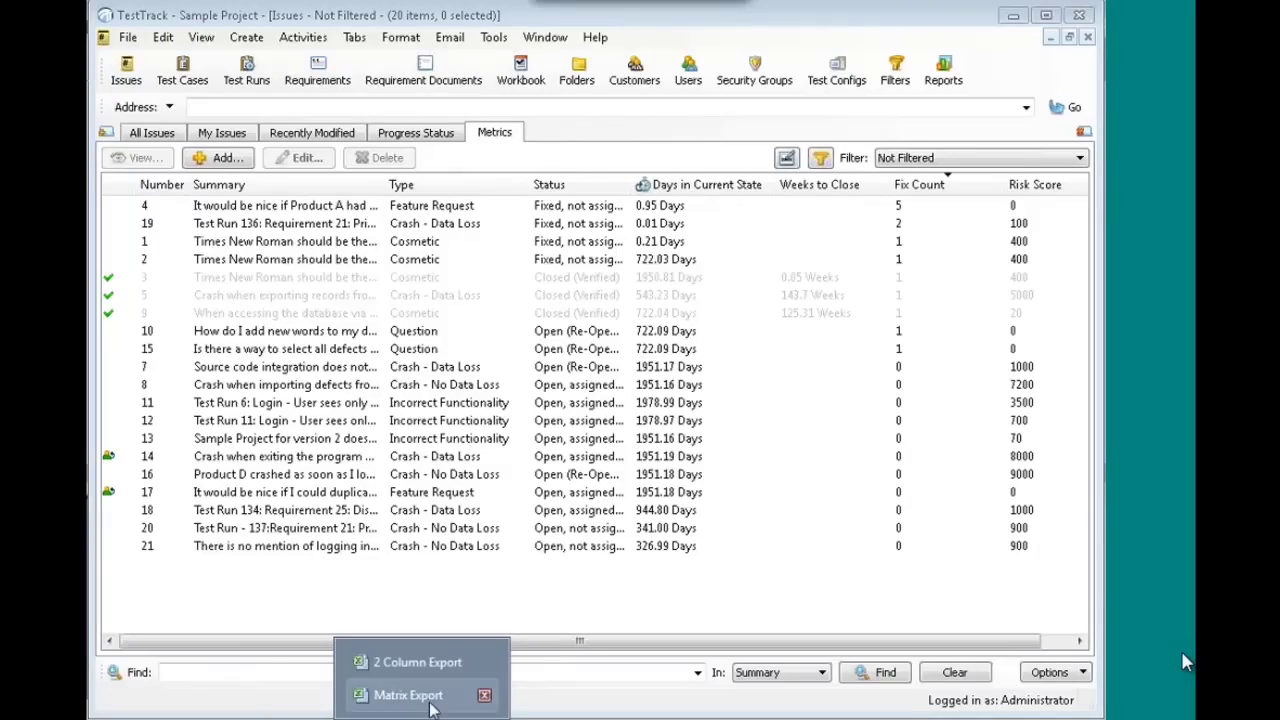
- Open Matrix Export, read FR-20, TC-7 and TC-8 in 2 Column Export, then return to TestTrack
{"action": "left_click", "coordinate": [438, 695]}
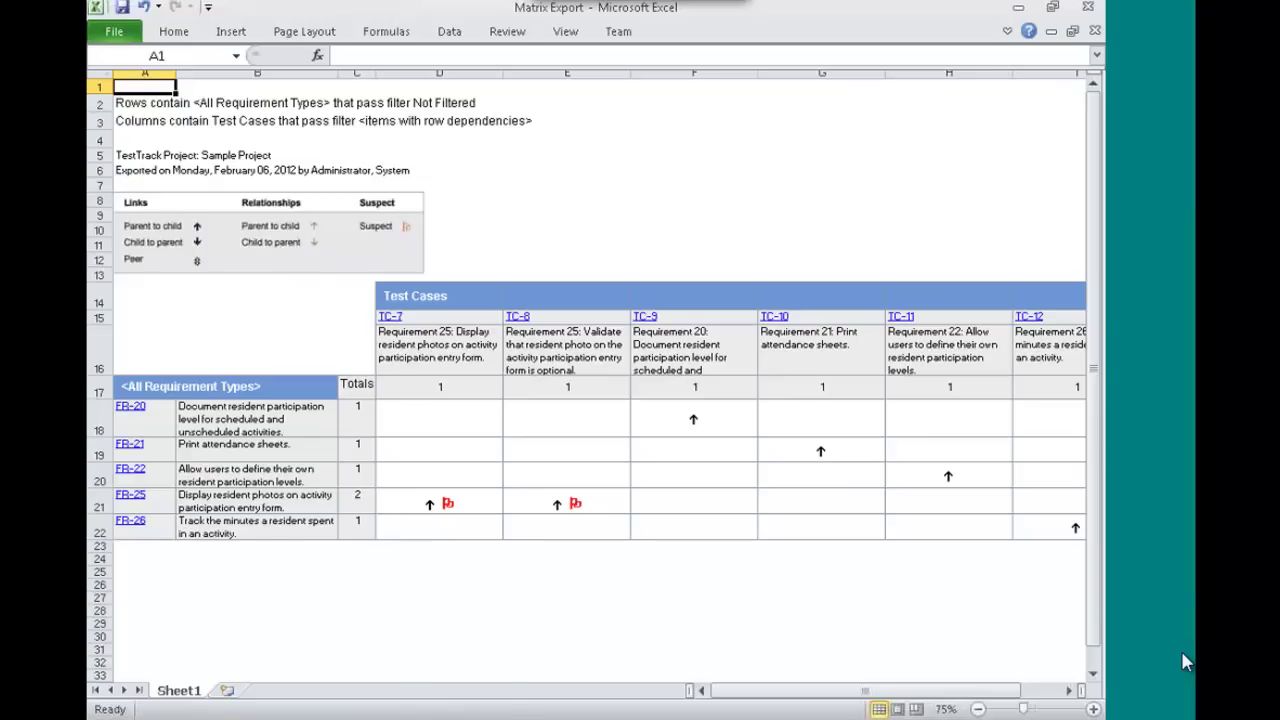
{"action": "left_click", "coordinate": [452, 655]}
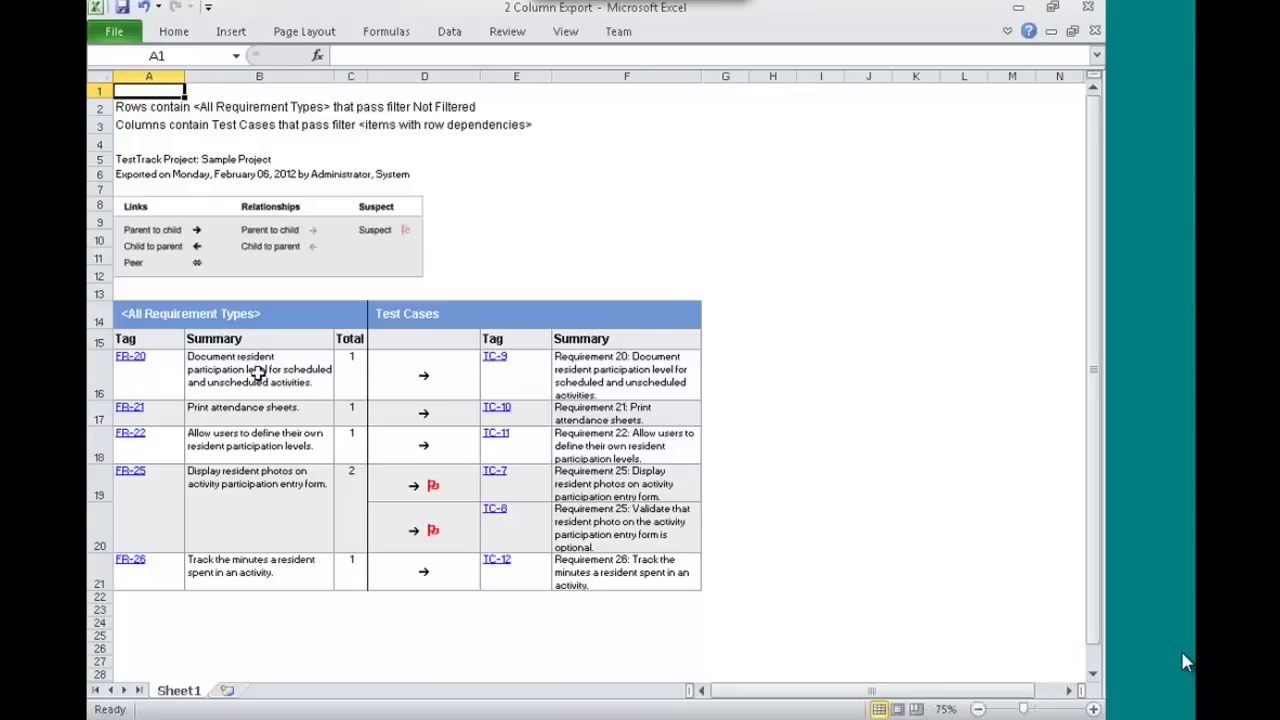
{"action": "left_click", "coordinate": [258, 372]}
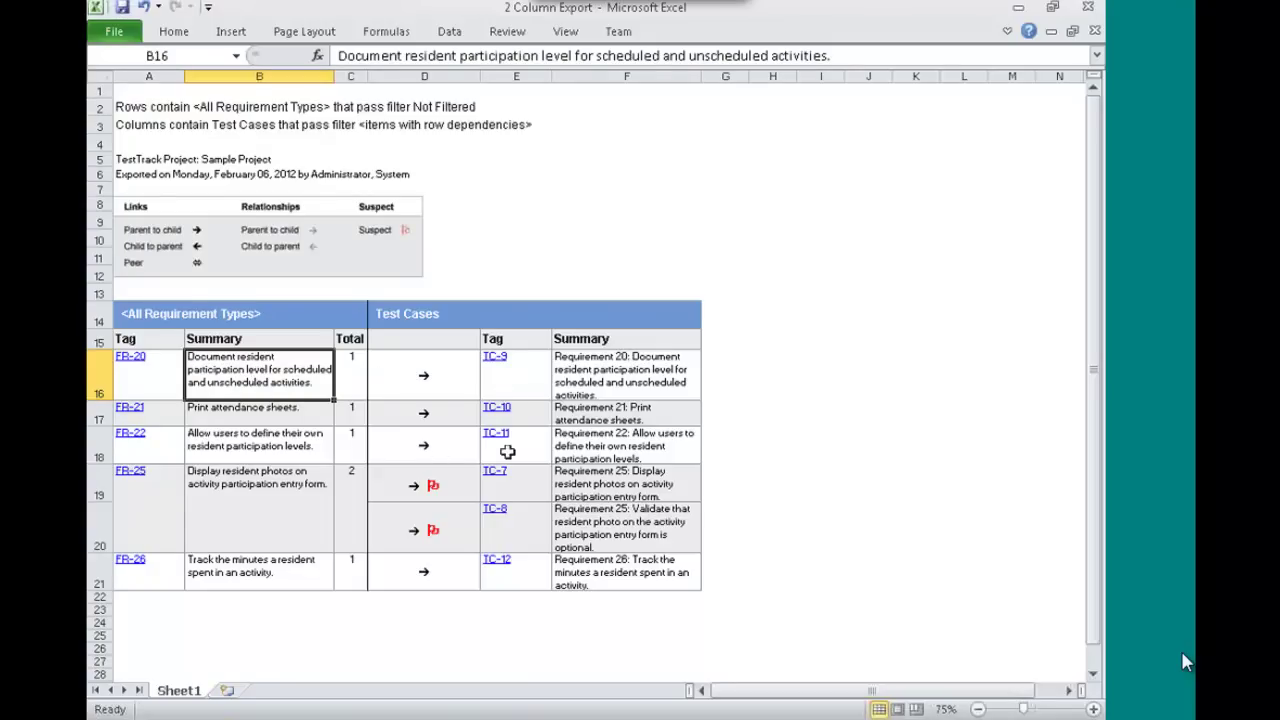
{"action": "left_click", "coordinate": [578, 479]}
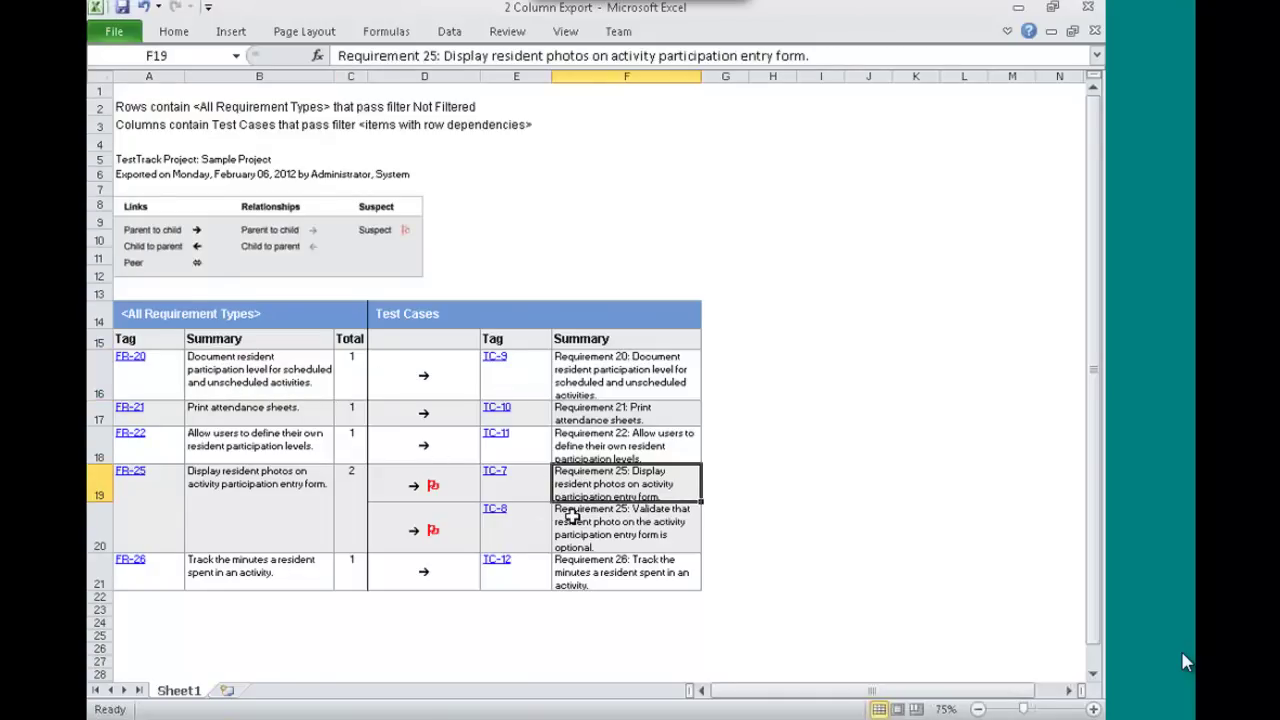
{"action": "left_click", "coordinate": [572, 515]}
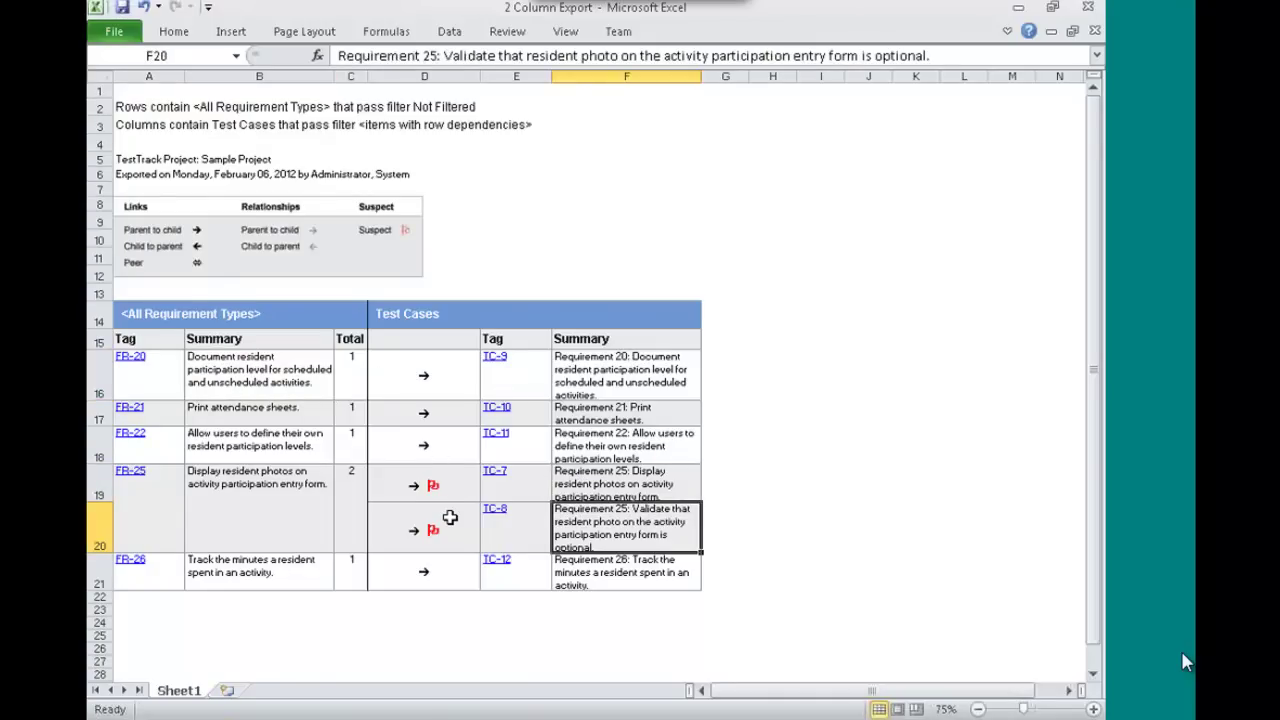
{"action": "left_click", "coordinate": [580, 485]}
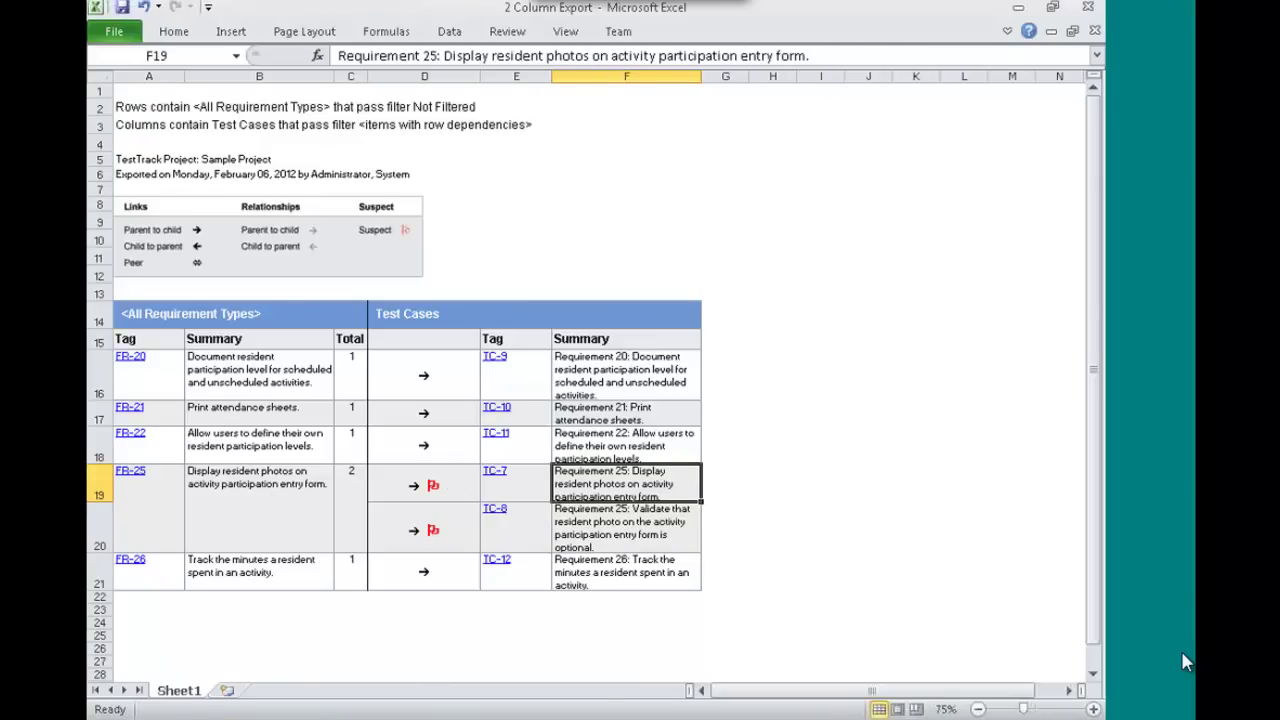
{"action": "key", "text": "alt+Tab"}
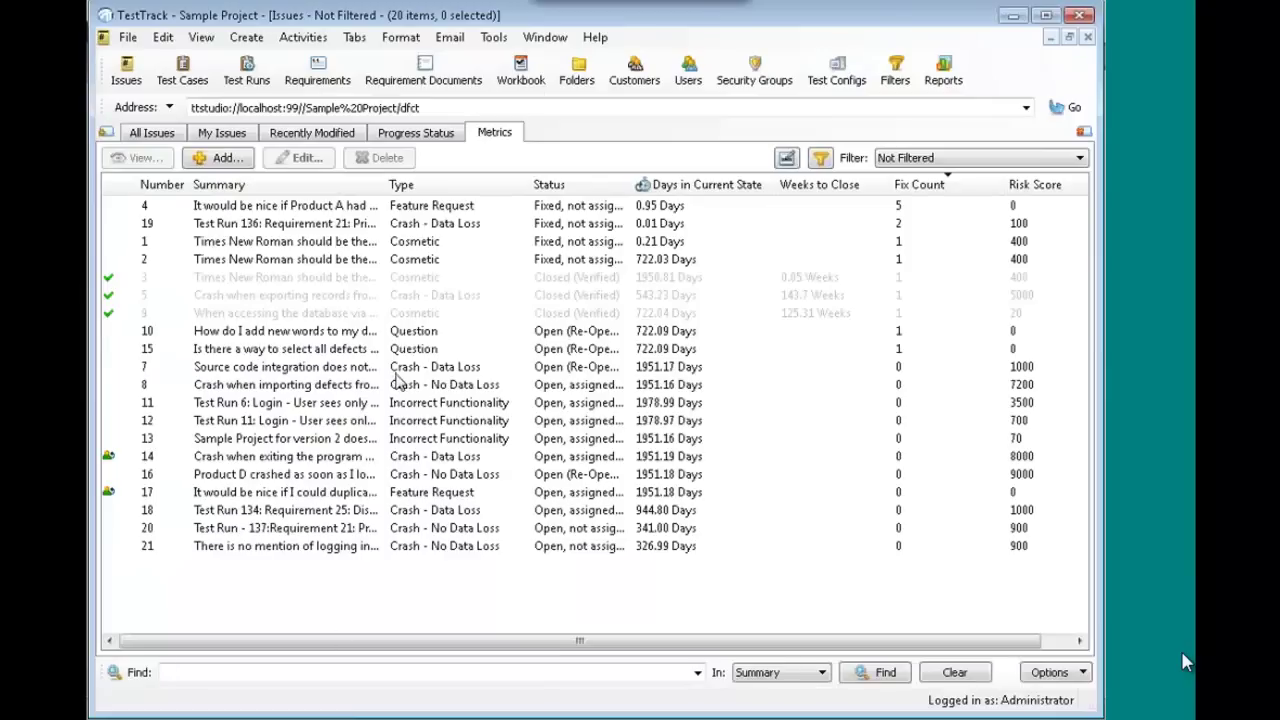
- From TestTrack's Test Cases list, record test case 5, QA Wizard Pro Batch File Integration, launching QA Wizard Pro
{"action": "left_click", "coordinate": [195, 72]}
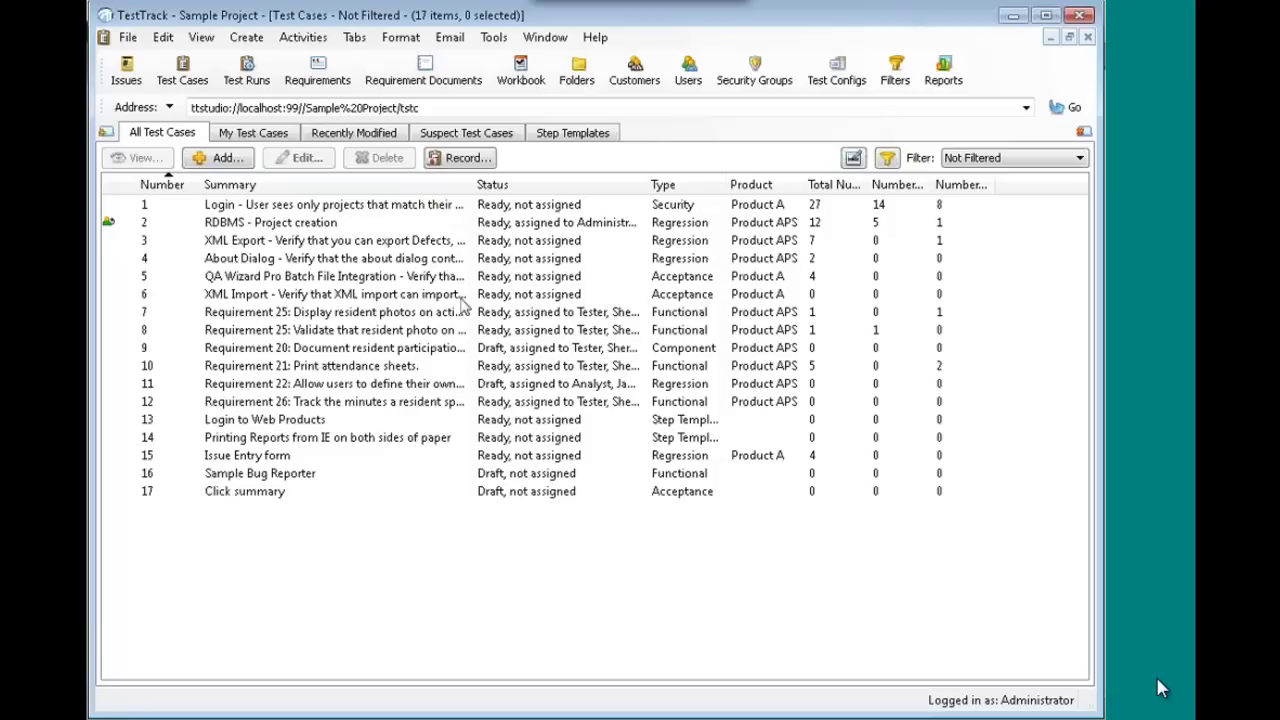
{"action": "left_click", "coordinate": [416, 279]}
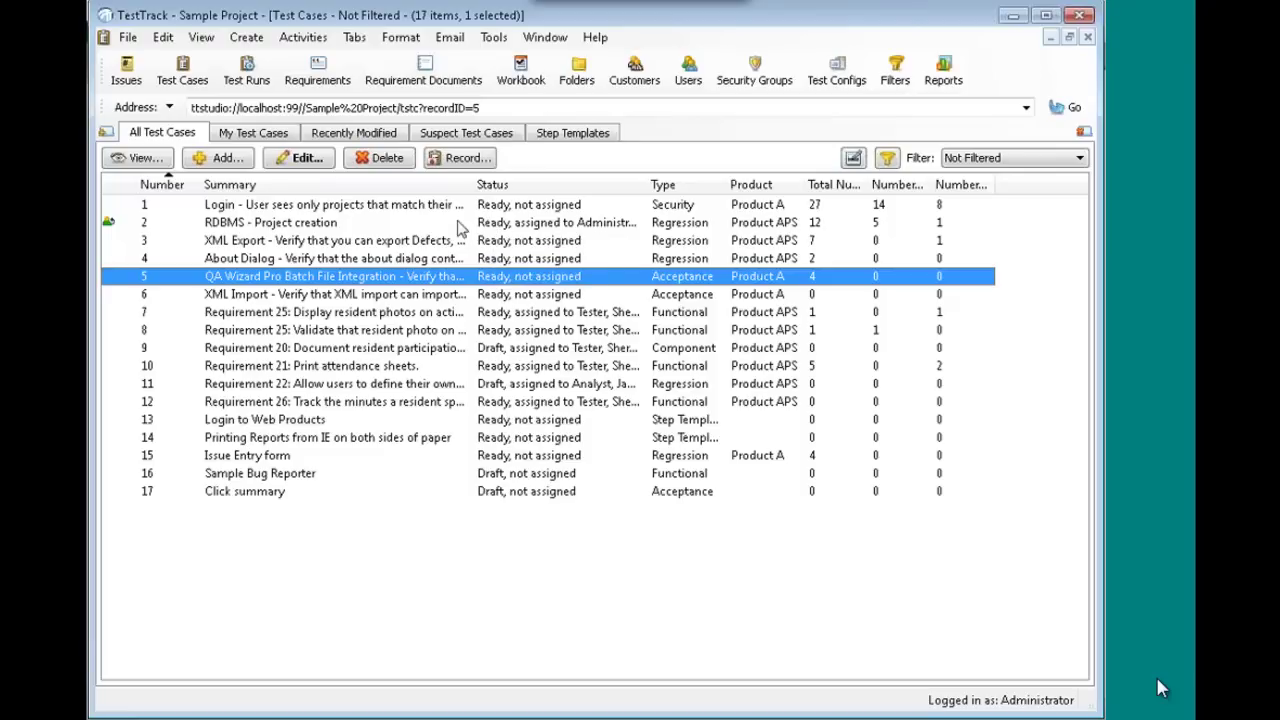
{"action": "left_click", "coordinate": [478, 164]}
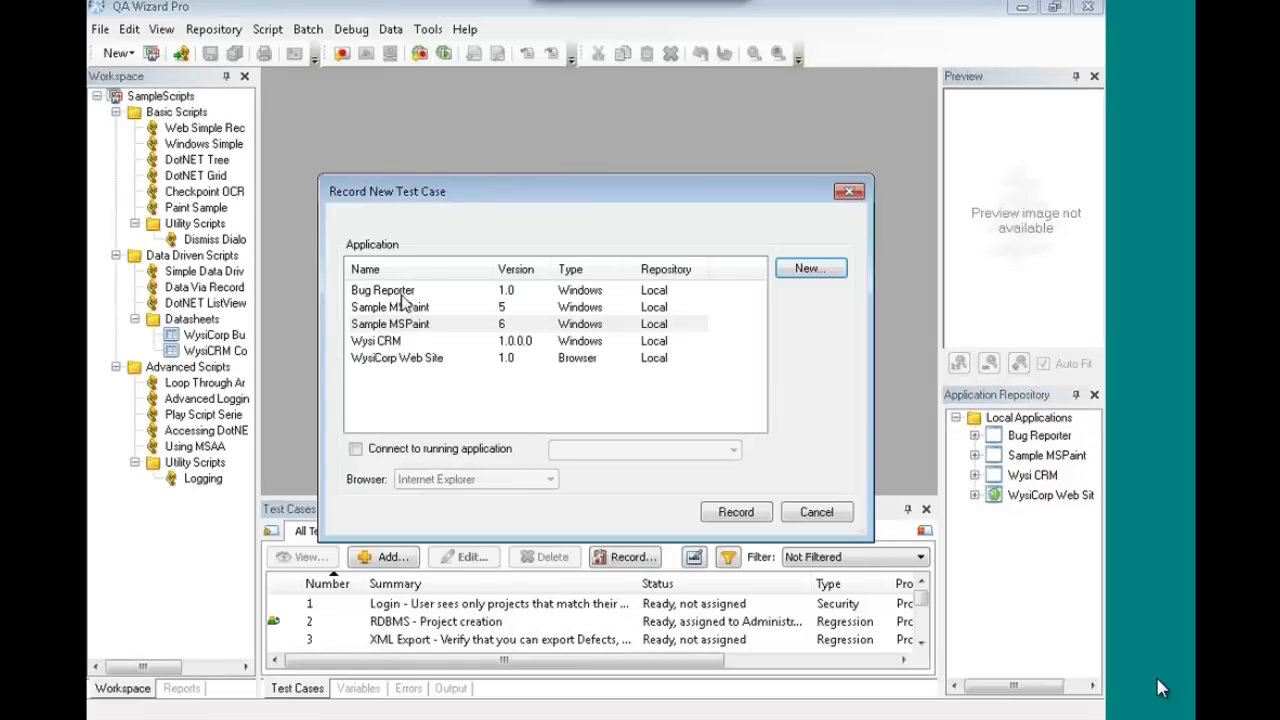
- Record Bug Reporter: enter summary 'sumam', set Type to Crash - No Data Loss, and summarize
{"action": "left_click", "coordinate": [405, 291]}
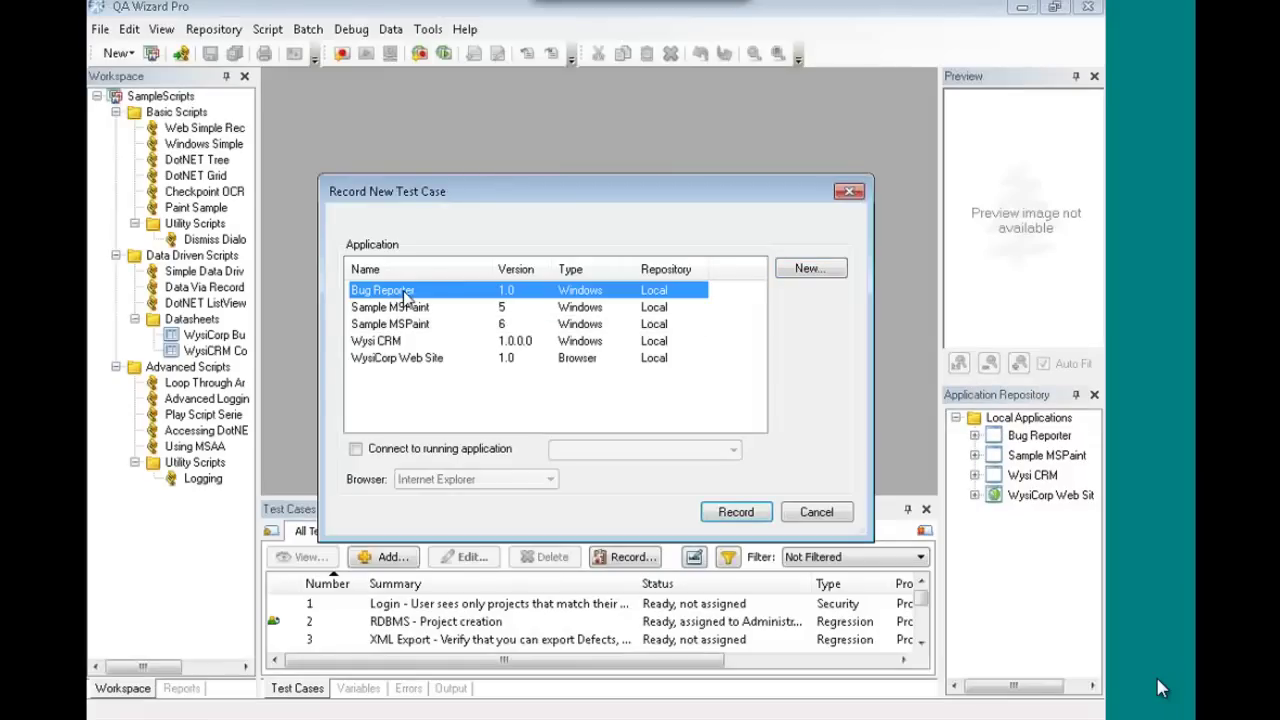
{"action": "left_click", "coordinate": [742, 516]}
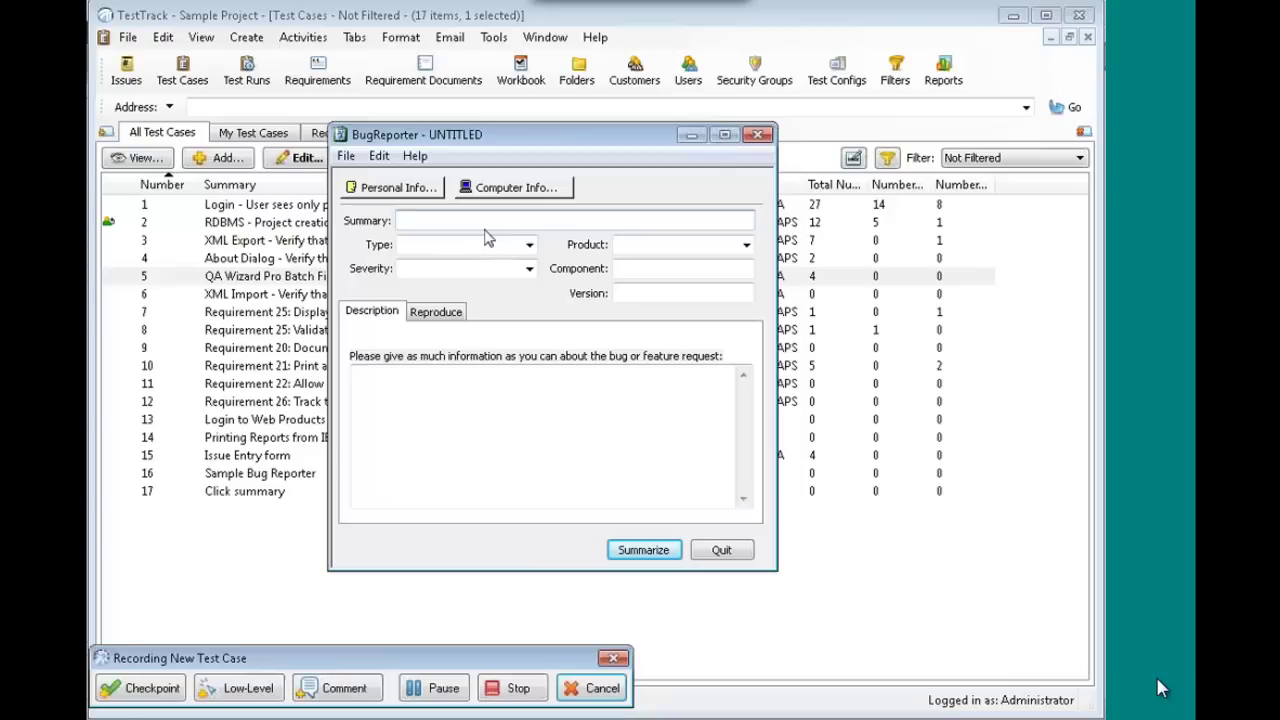
{"action": "type", "text": "sumam"}
{"action": "left_click", "coordinate": [526, 245]}
{"action": "left_click", "coordinate": [490, 289]}
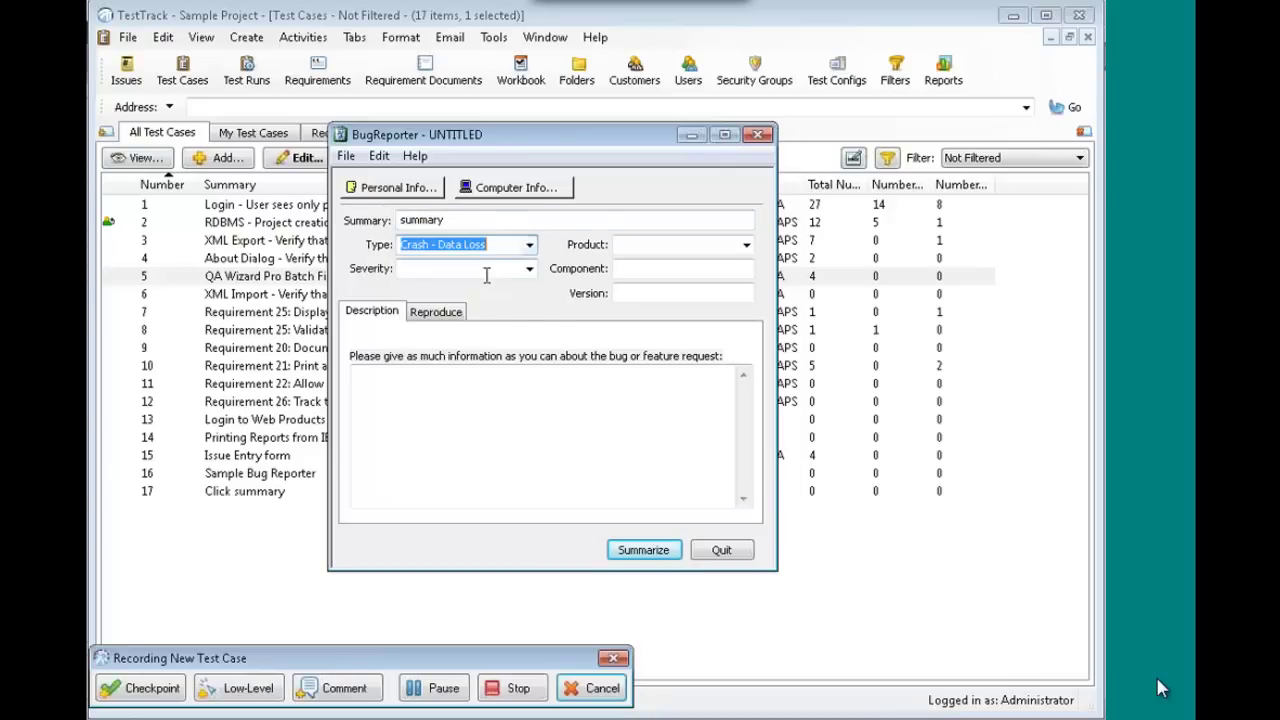
{"action": "left_click", "coordinate": [660, 550]}
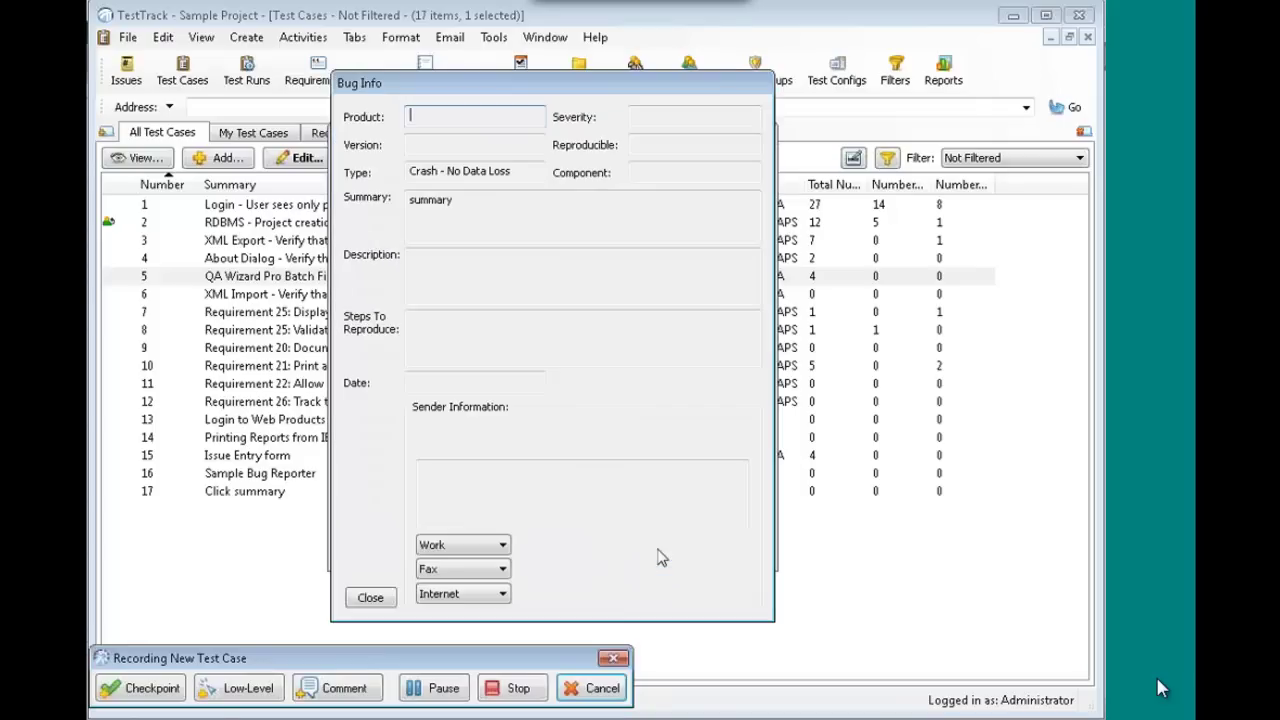
- Add a checkpoint on the Type value's Text property, close the summary, and stop recording
{"action": "left_click", "coordinate": [463, 171]}
{"action": "left_click", "coordinate": [144, 689]}
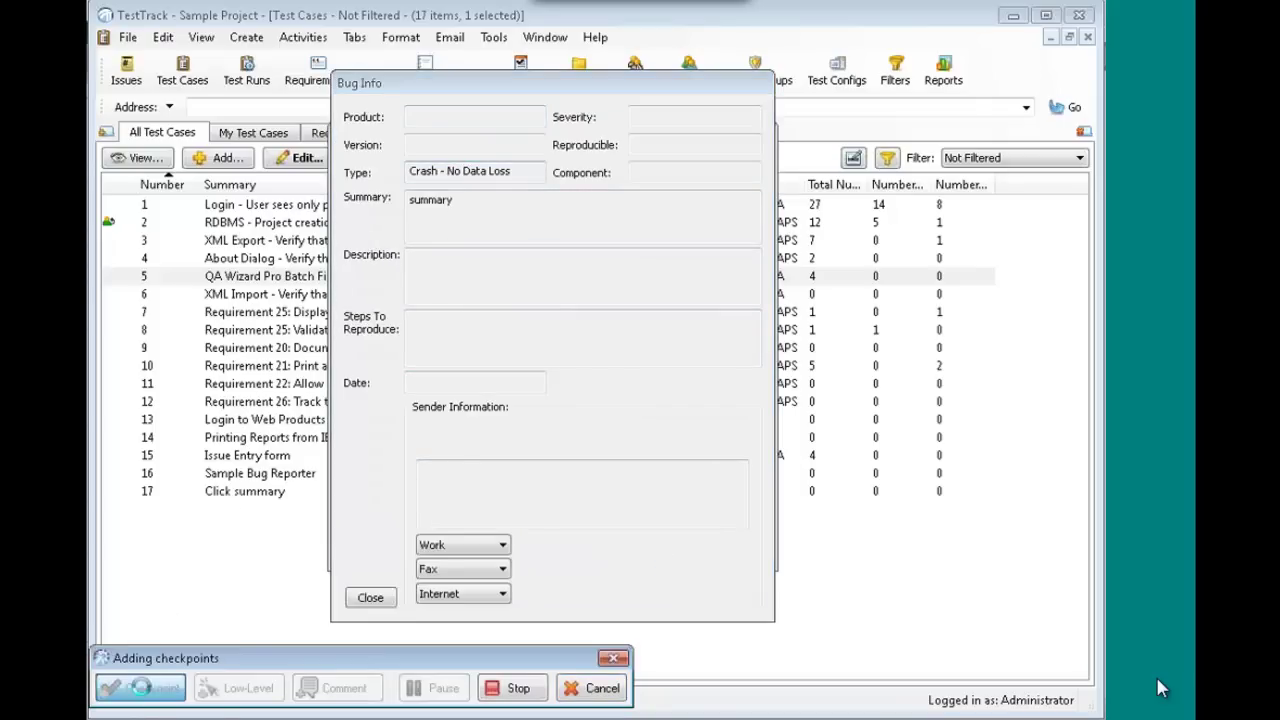
{"action": "left_click", "coordinate": [509, 172]}
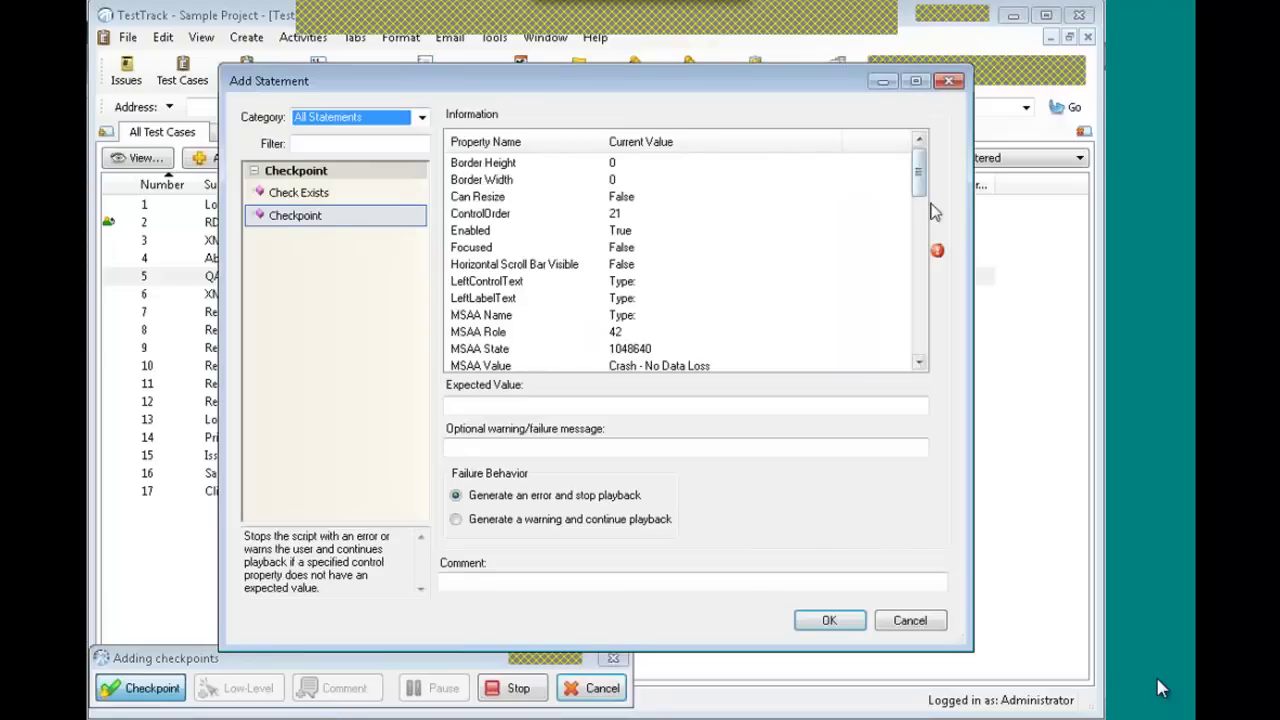
{"action": "left_click", "coordinate": [921, 350]}
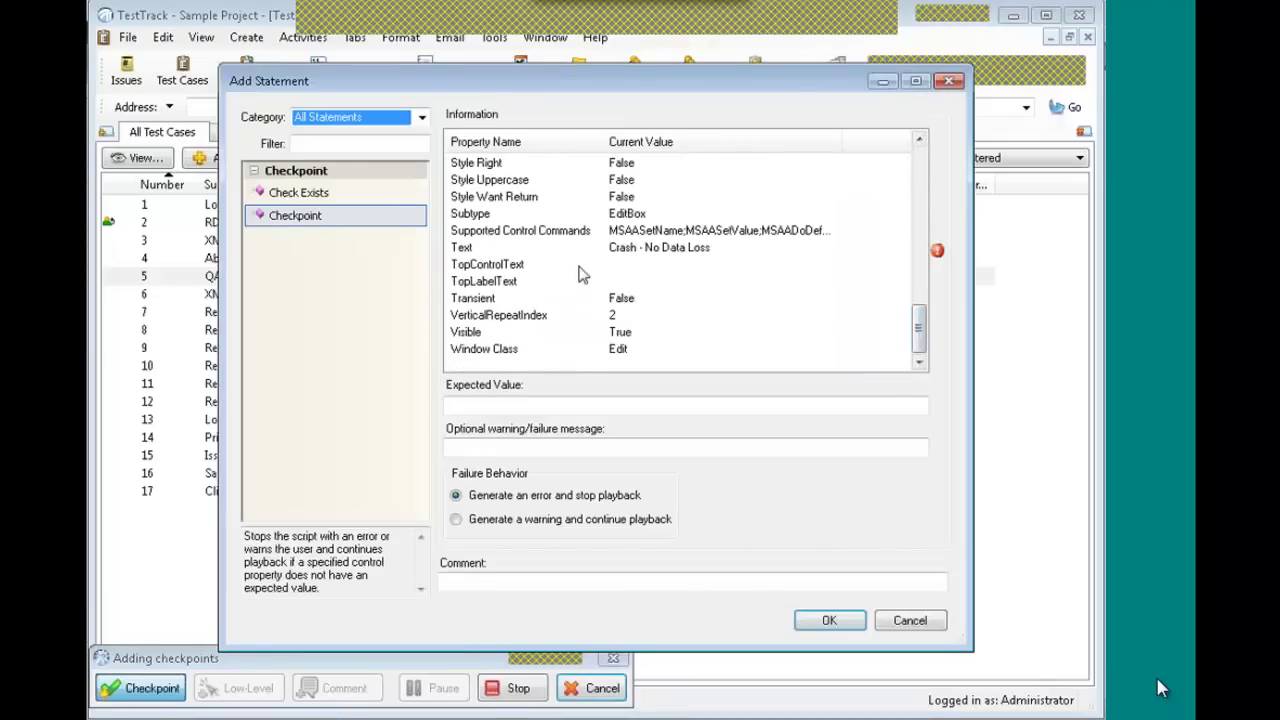
{"action": "left_click", "coordinate": [640, 250]}
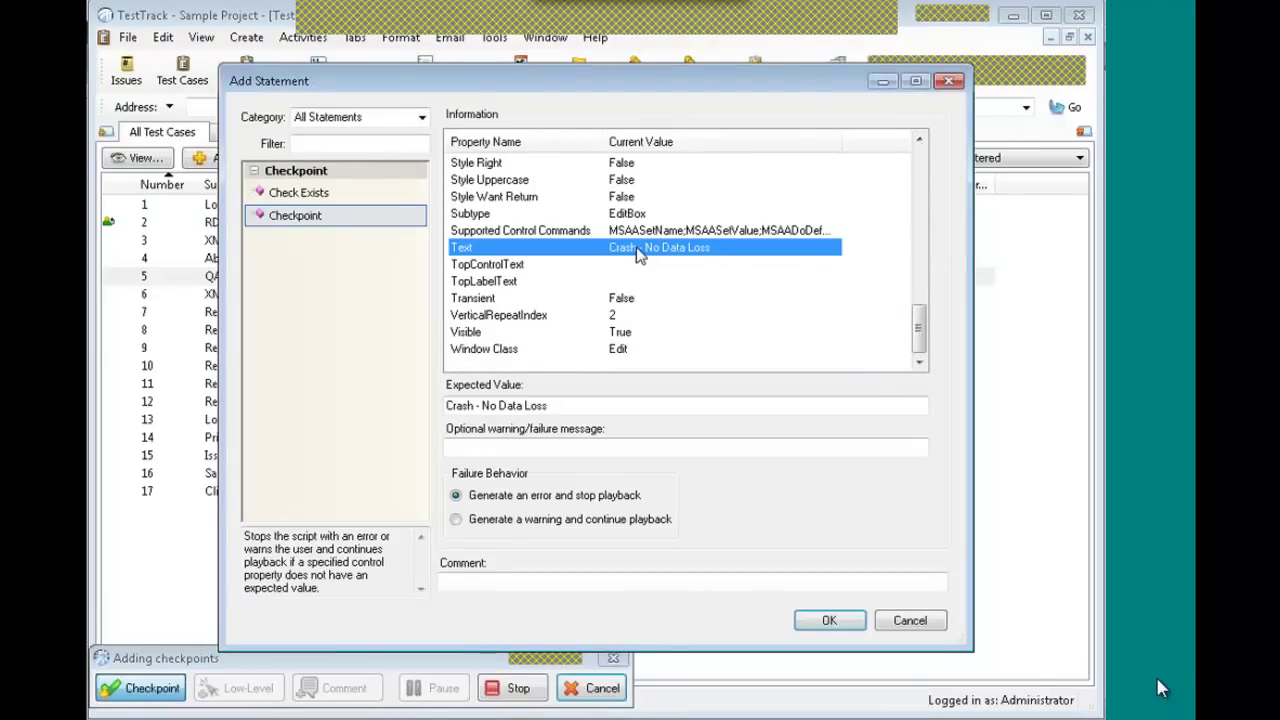
{"action": "left_click", "coordinate": [829, 621]}
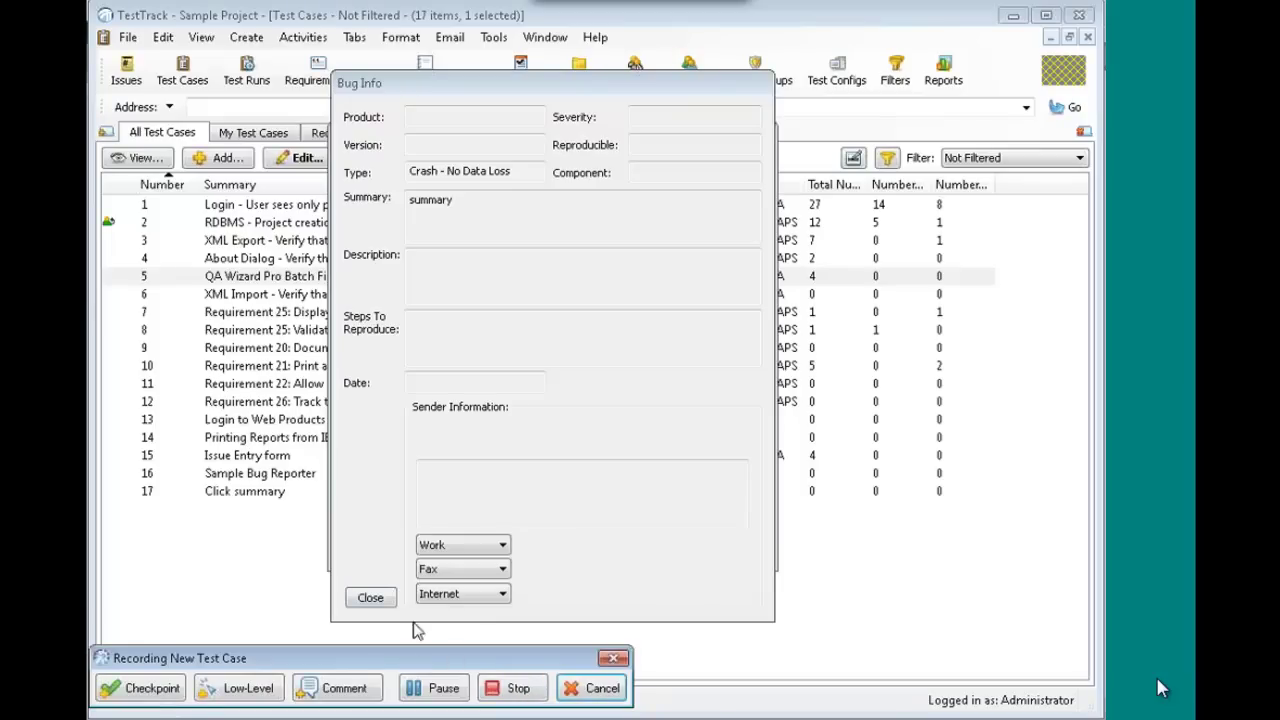
{"action": "left_click", "coordinate": [386, 597]}
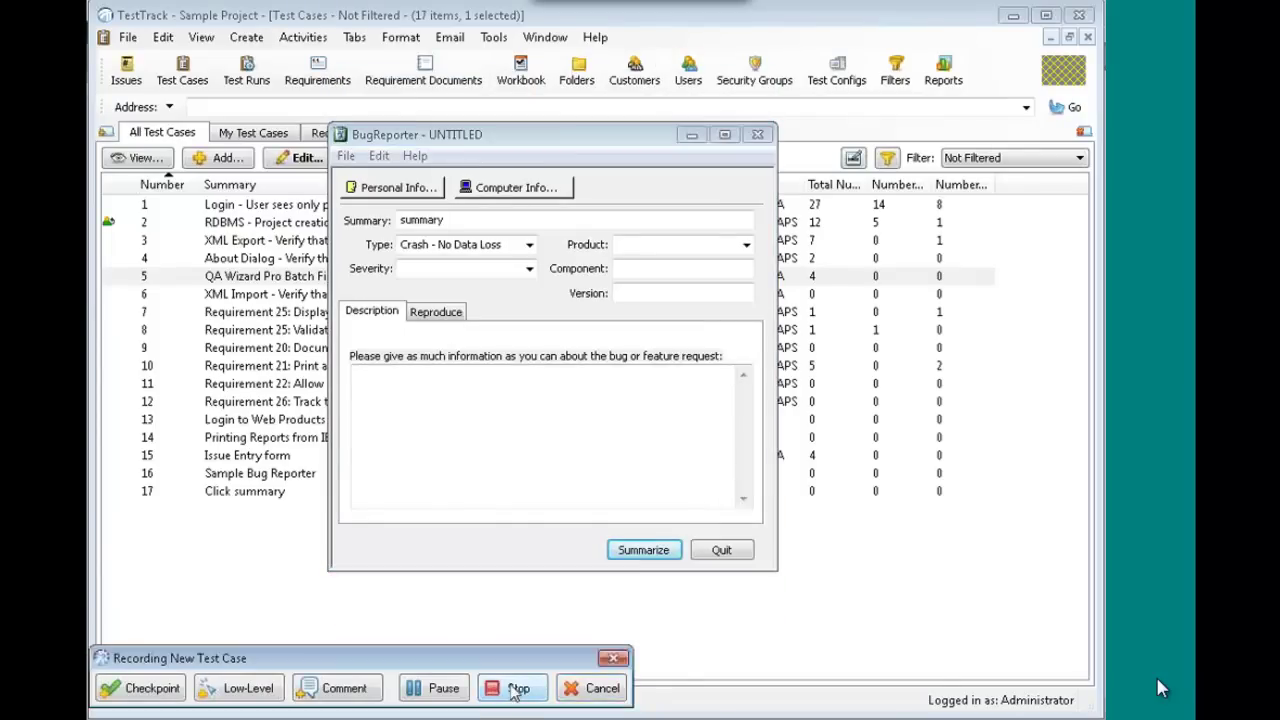
{"action": "left_click", "coordinate": [517, 690]}
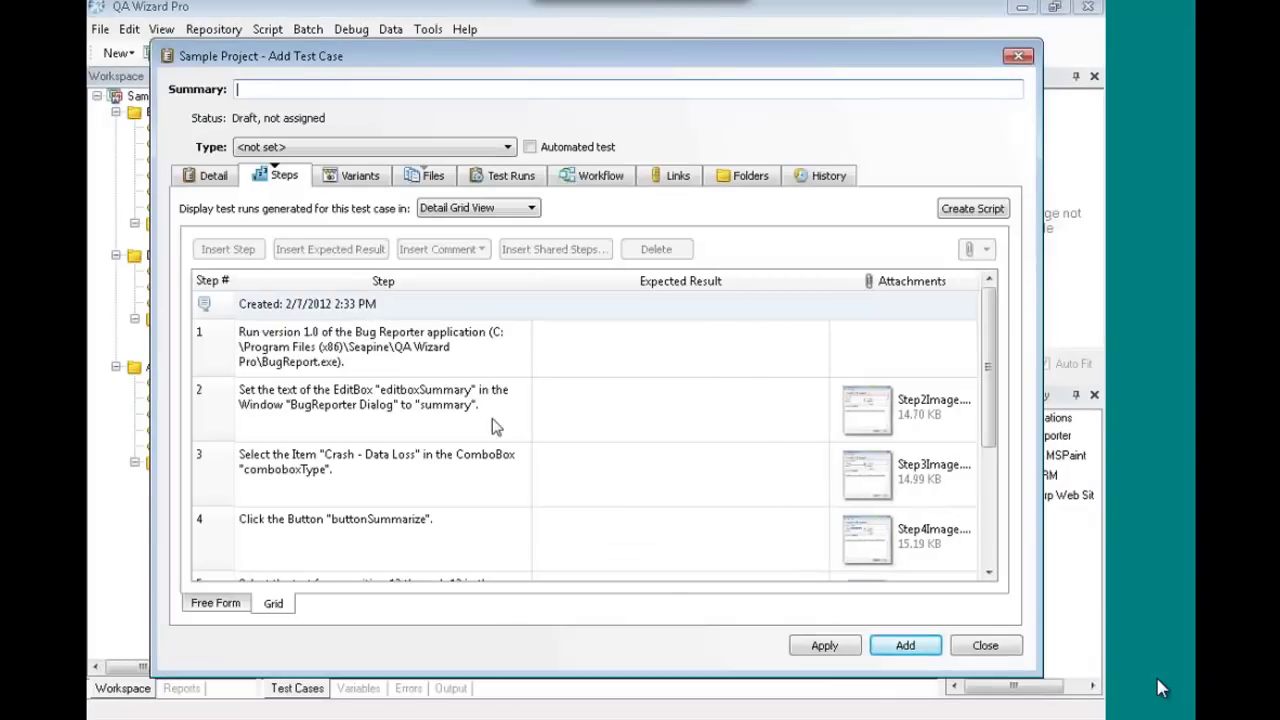
- Set step 2's expected result to 'my expected redsult'
{"action": "left_click", "coordinate": [478, 351]}
{"action": "left_click", "coordinate": [614, 350]}
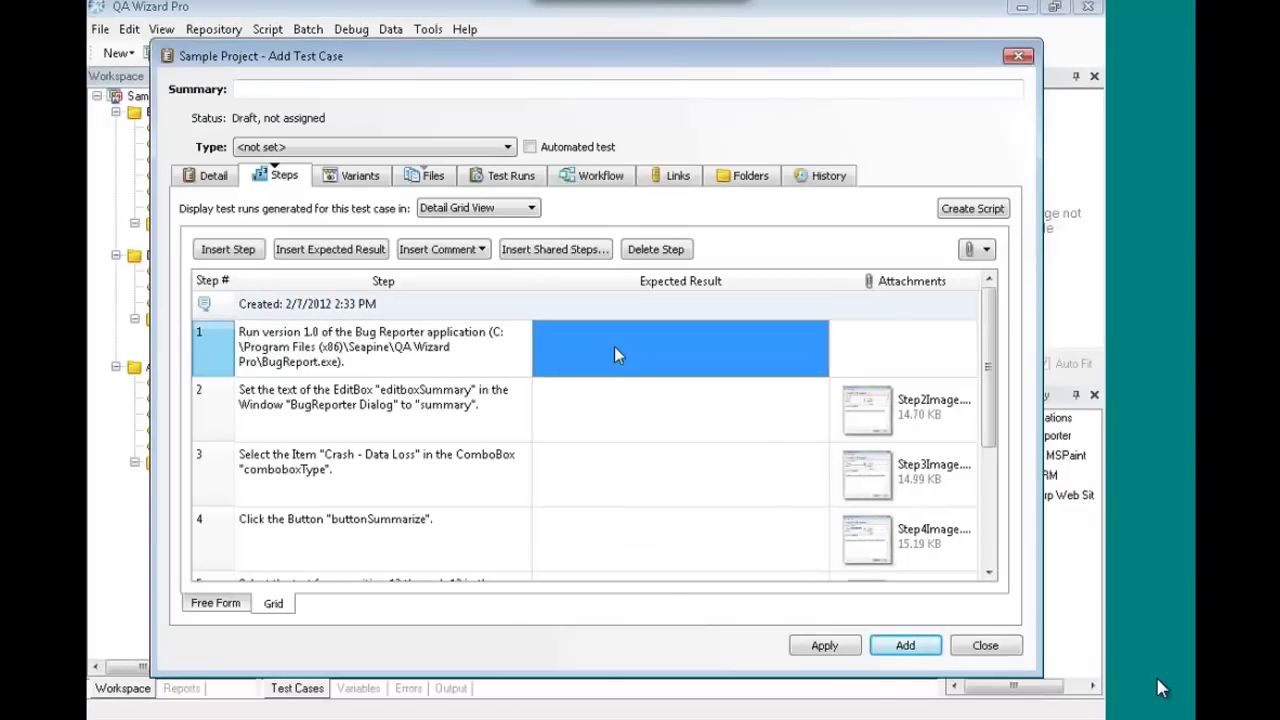
{"action": "left_click", "coordinate": [611, 402]}
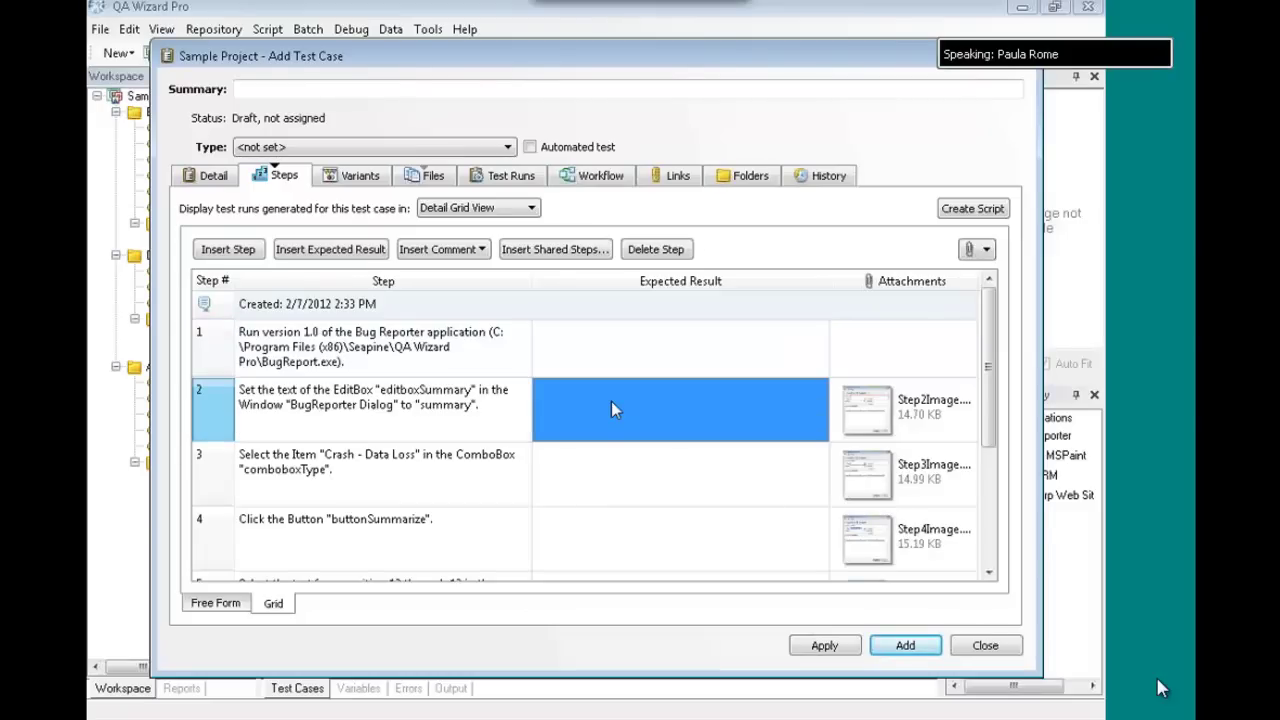
{"action": "left_click", "coordinate": [611, 402]}
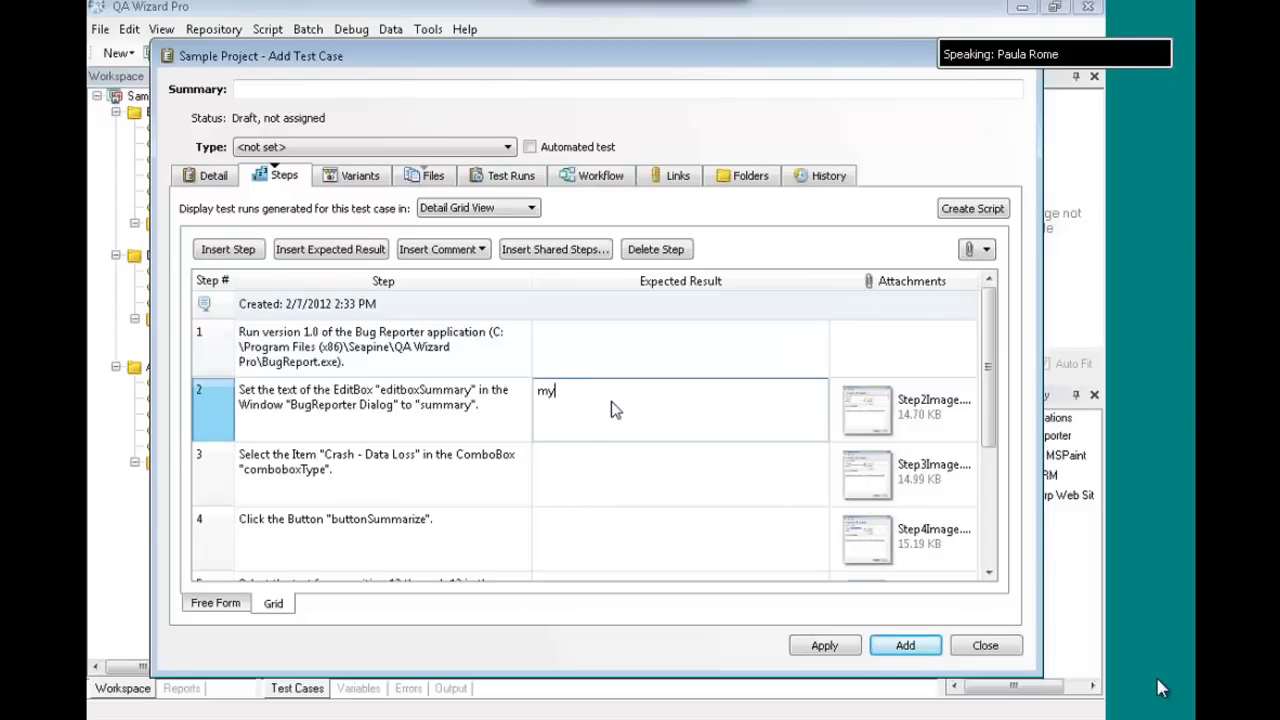
{"action": "type", "text": "my expected redsults"}
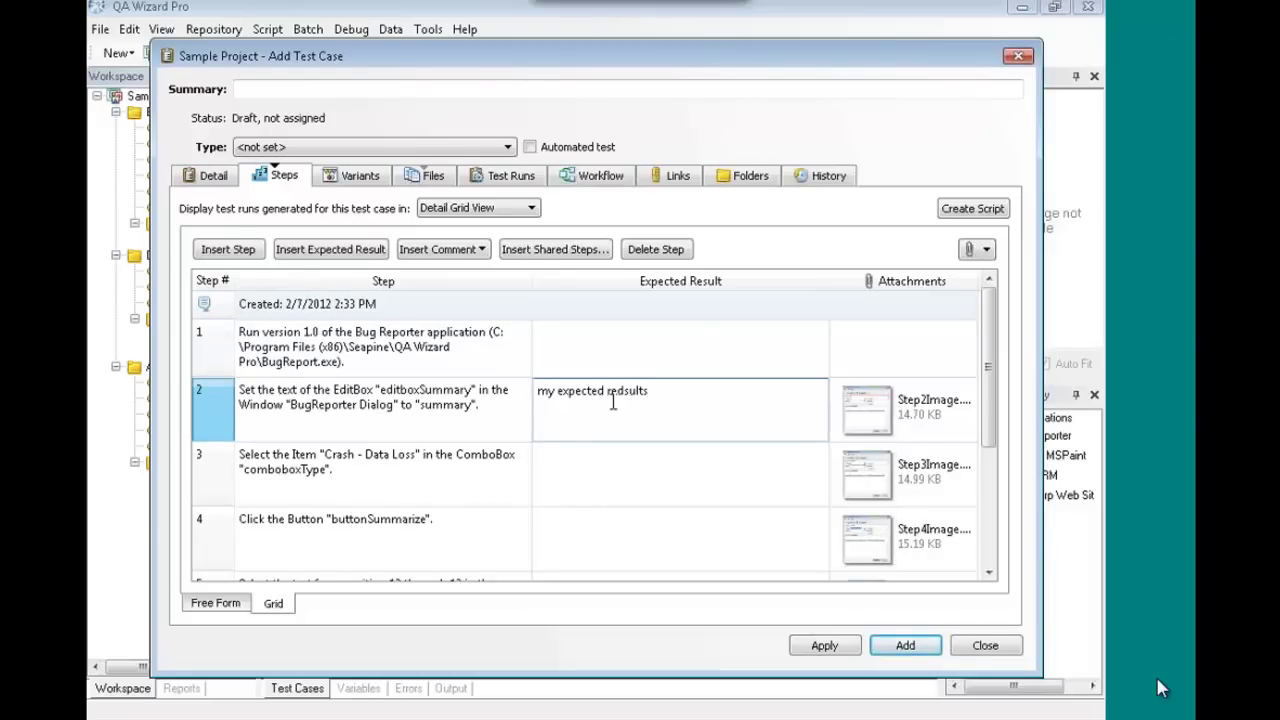
{"action": "key", "text": "Return"}
- Delete the Run version 1.0 Bug Reporter launch step, then select step 5's text verification
{"action": "scroll", "coordinate": [367, 362], "scroll_direction": "down", "scroll_amount": 3}
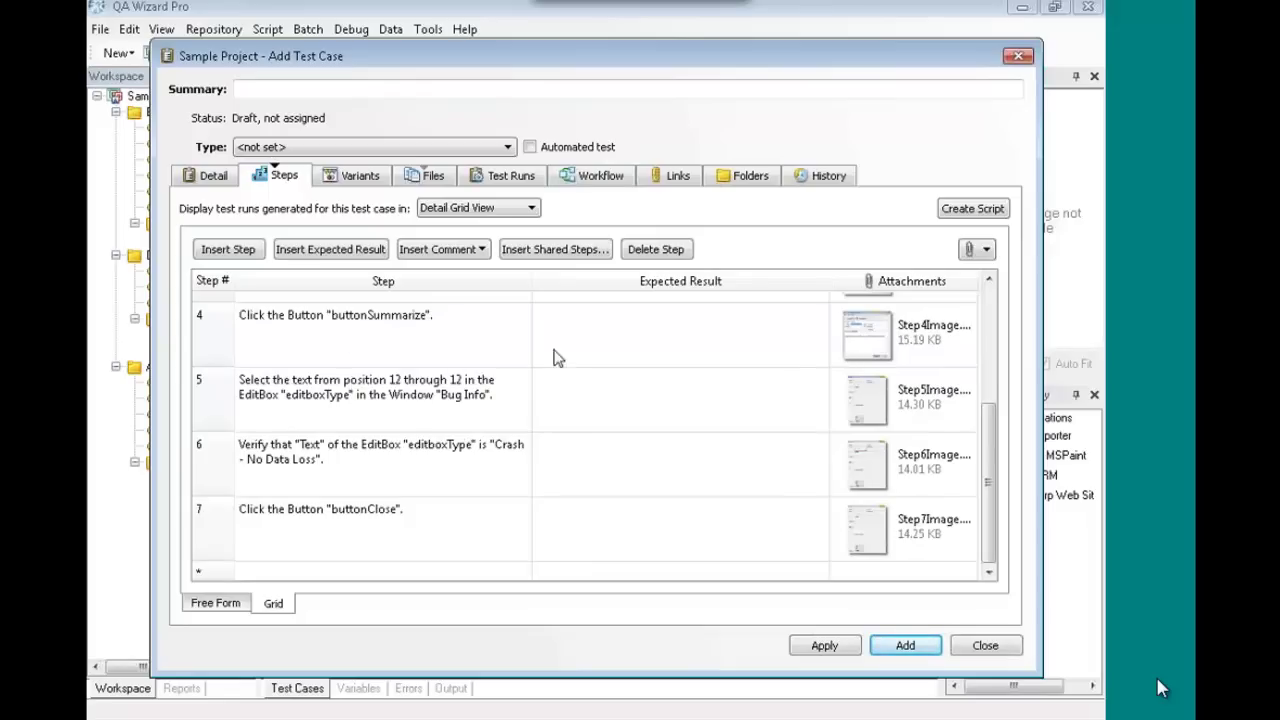
{"action": "scroll", "coordinate": [826, 337], "scroll_direction": "up", "scroll_amount": 3}
{"action": "left_click", "coordinate": [225, 342]}
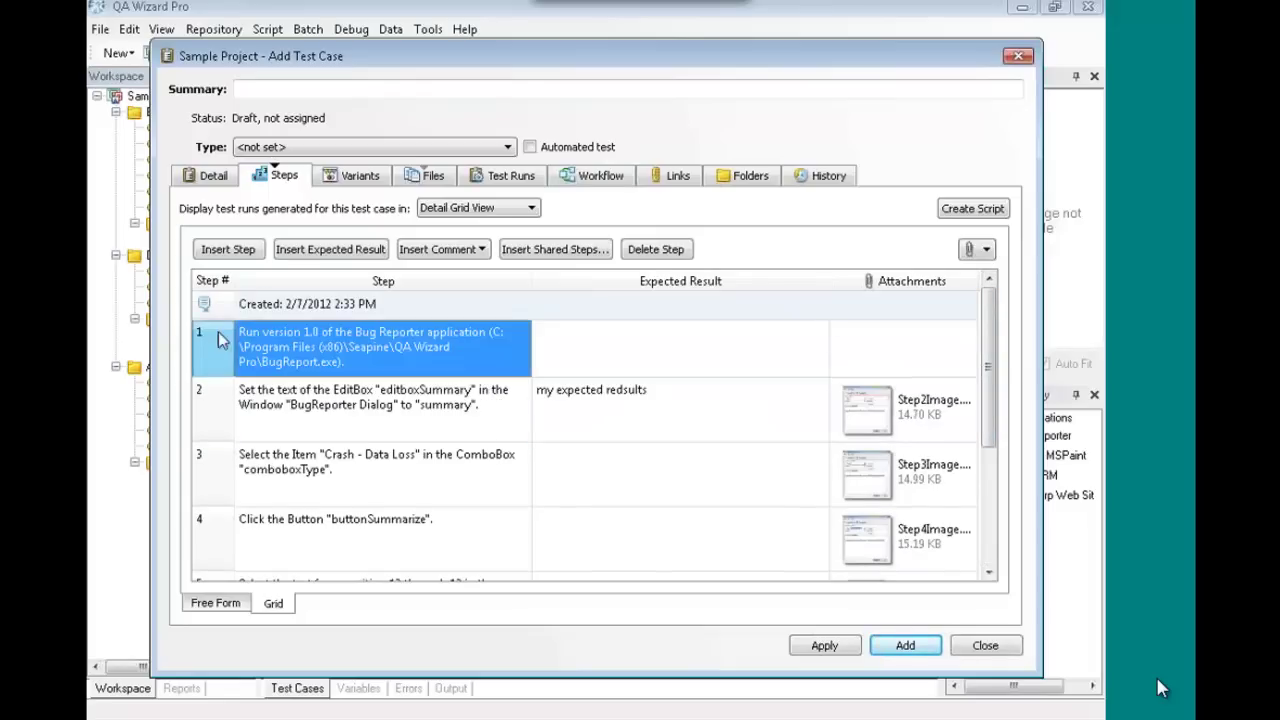
{"action": "left_click", "coordinate": [647, 250]}
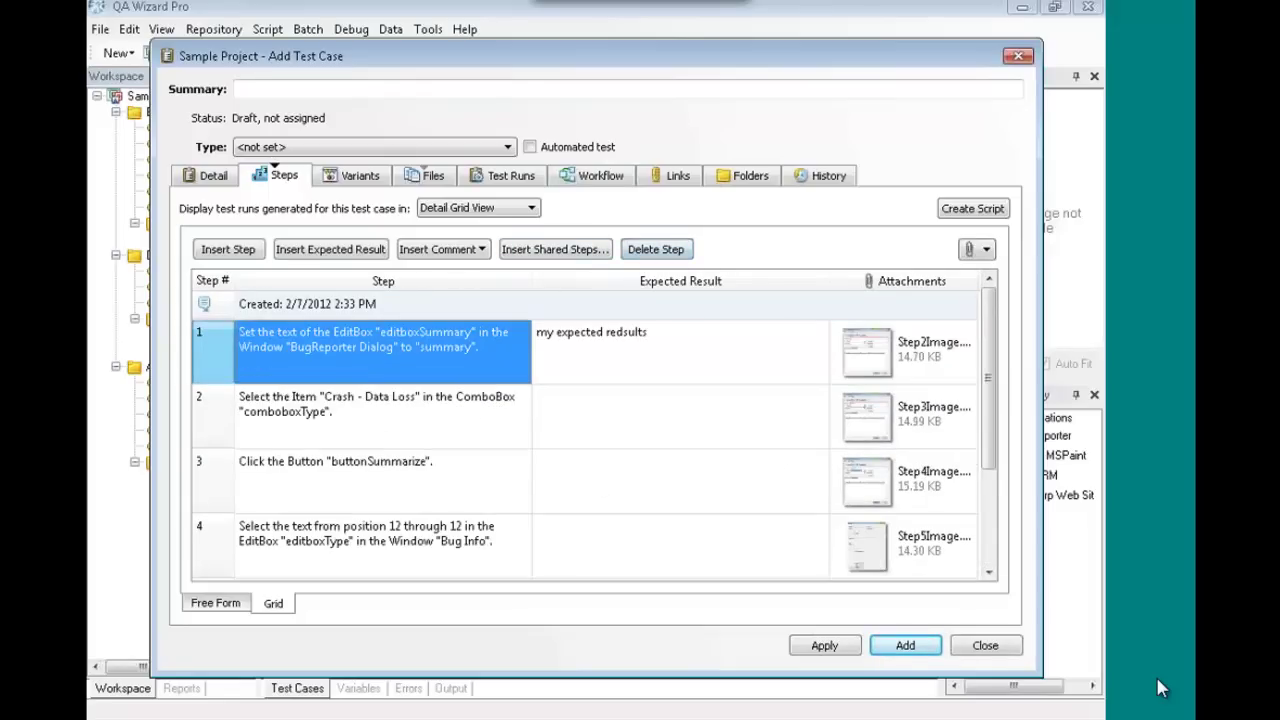
{"action": "left_click_drag", "start_coordinate": [986, 457], "coordinate": [990, 566]}
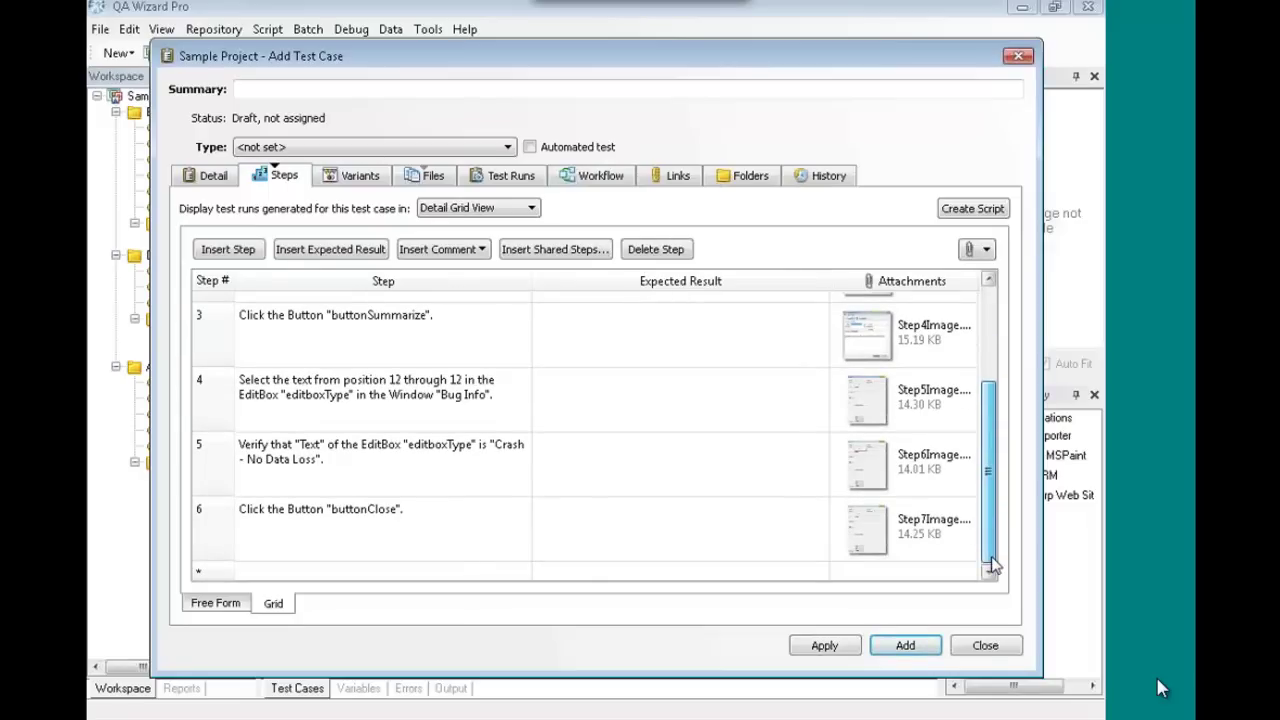
{"action": "left_click", "coordinate": [506, 457]}
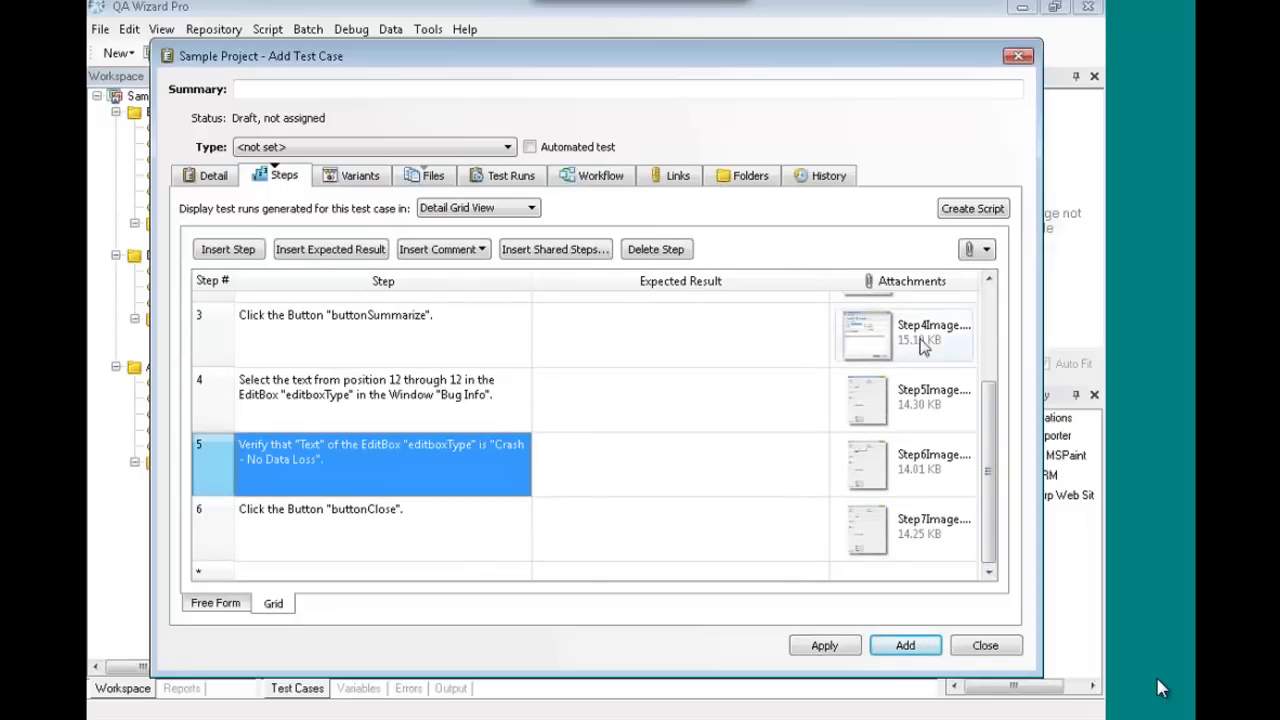
- View step 5's Step6Image screenshot, then review steps 2 and 3 in the list
{"action": "left_click", "coordinate": [878, 470]}
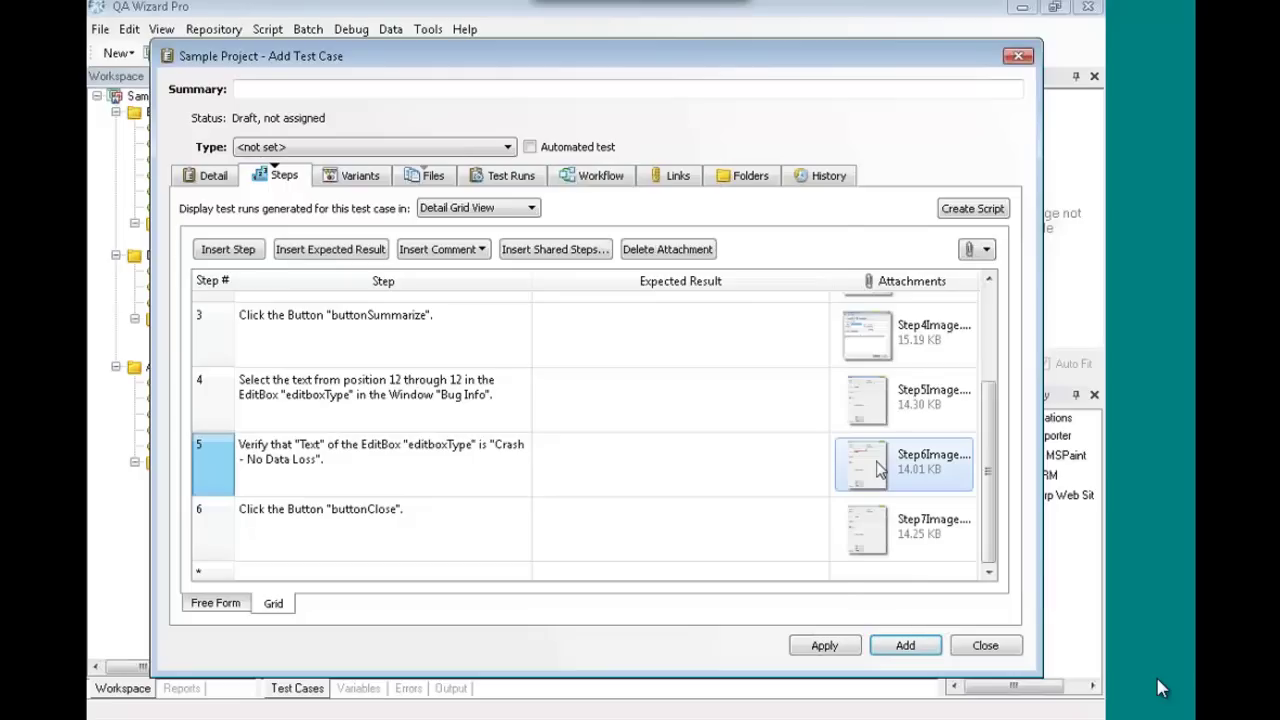
{"action": "double_click", "coordinate": [878, 470]}
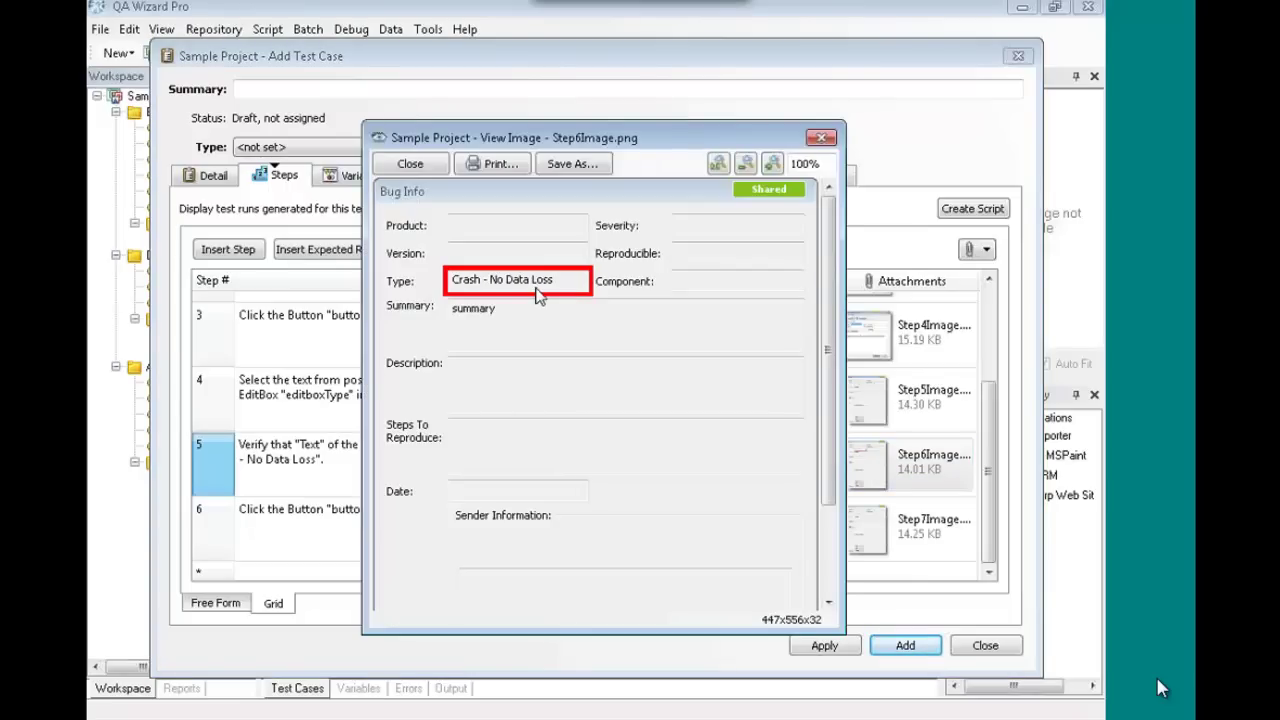
{"action": "left_click", "coordinate": [410, 165]}
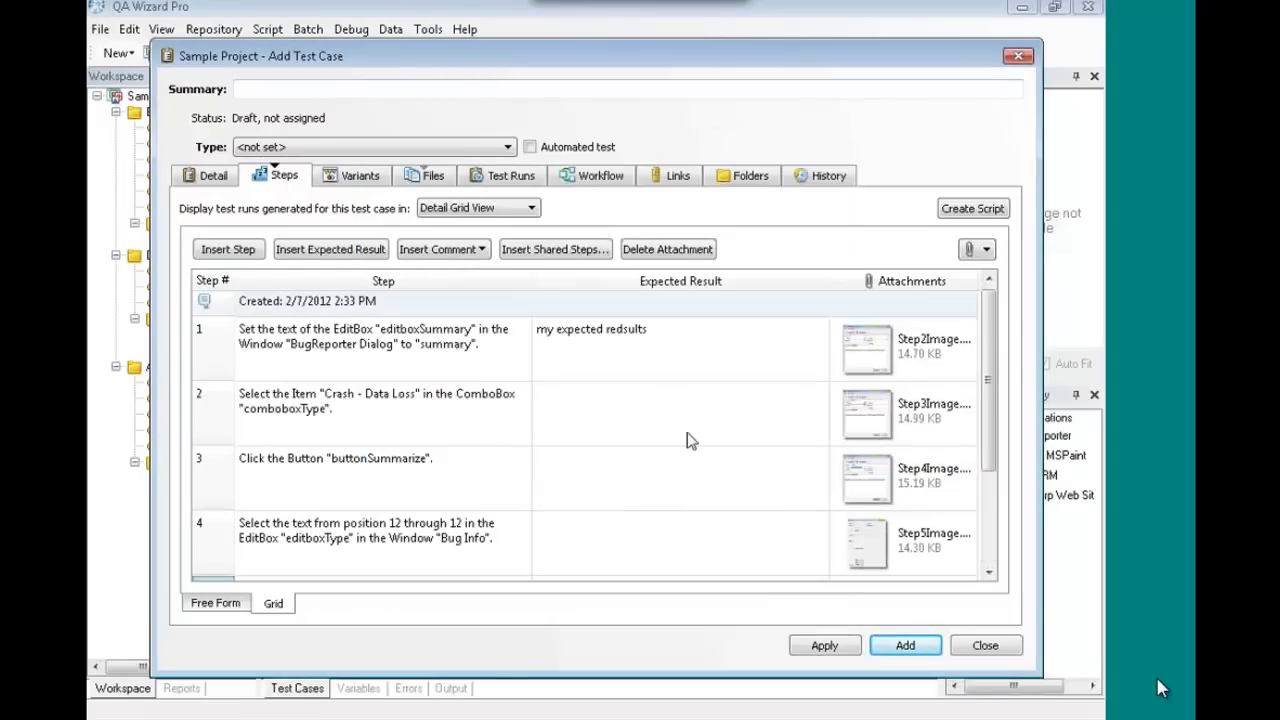
{"action": "left_click", "coordinate": [462, 472]}
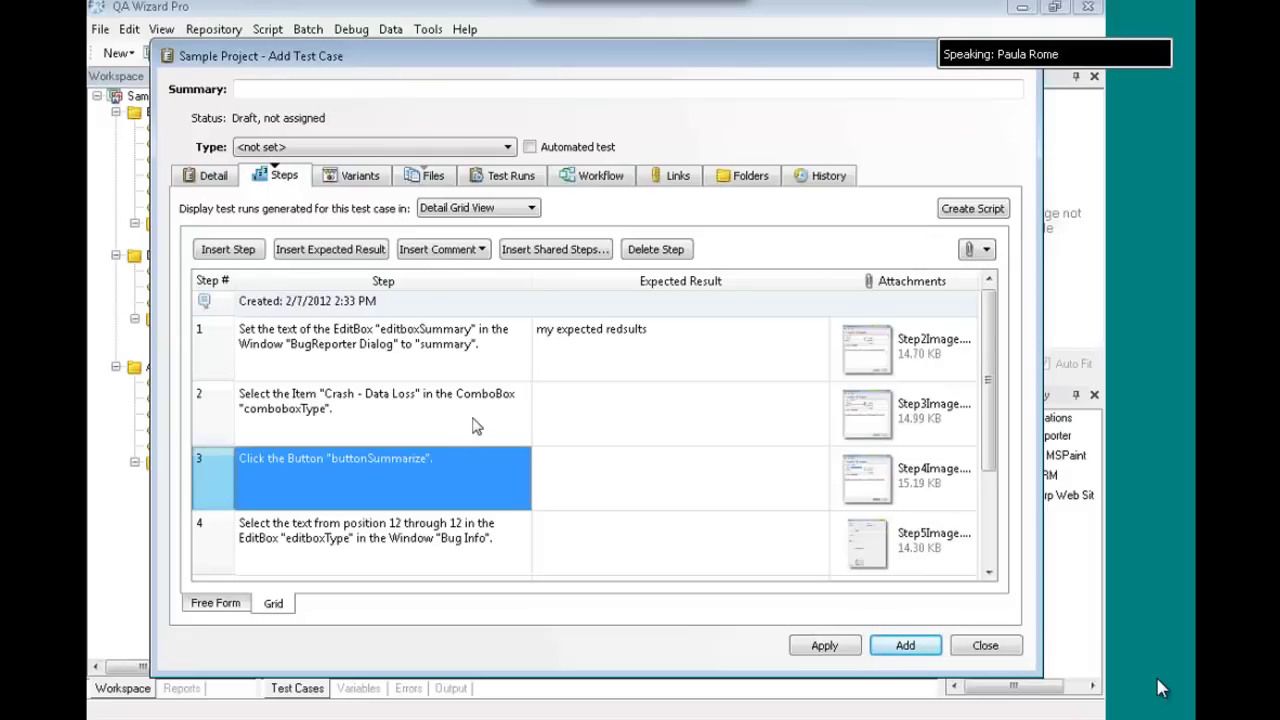
{"action": "left_click", "coordinate": [478, 410]}
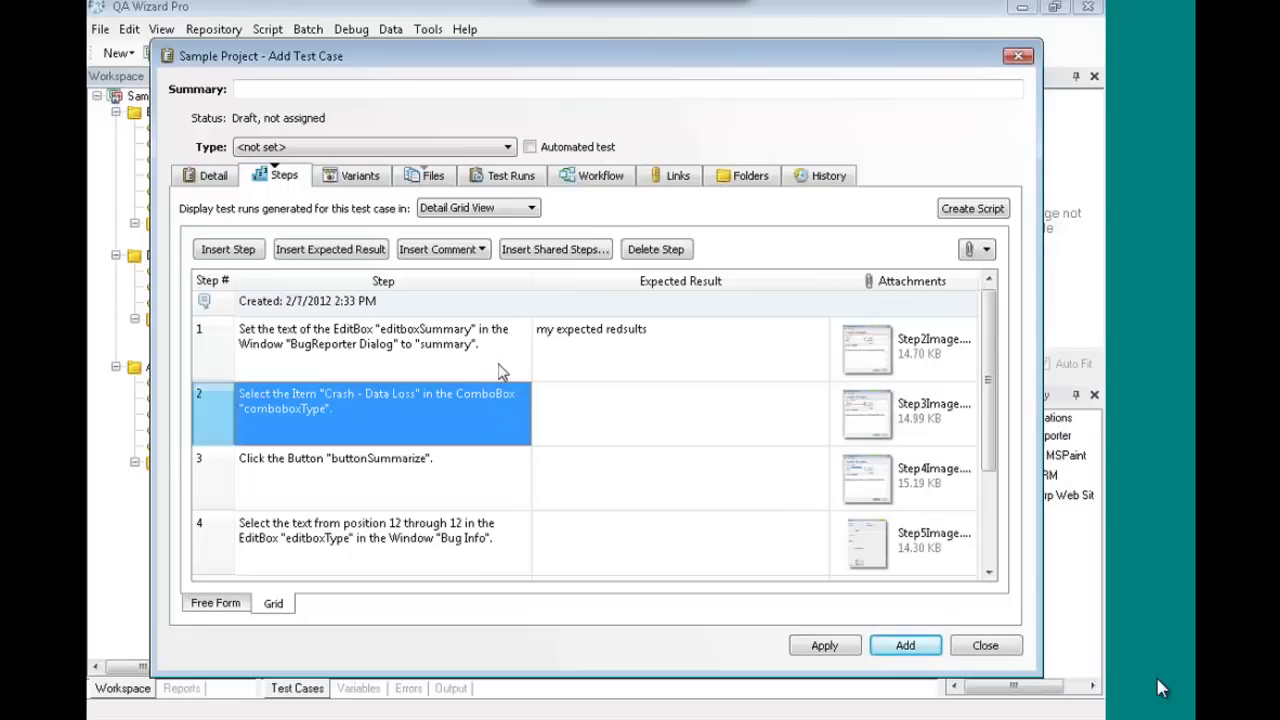
{"action": "left_click", "coordinate": [473, 478]}
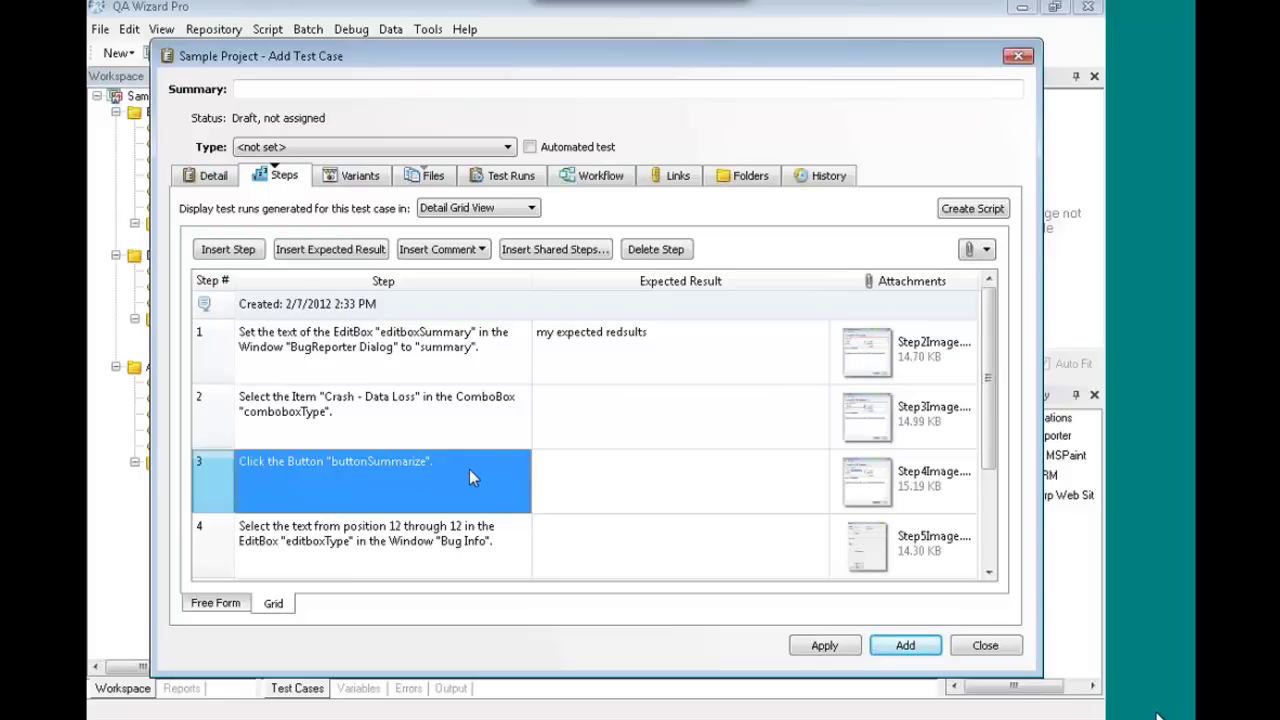
{"action": "left_click", "coordinate": [490, 425]}
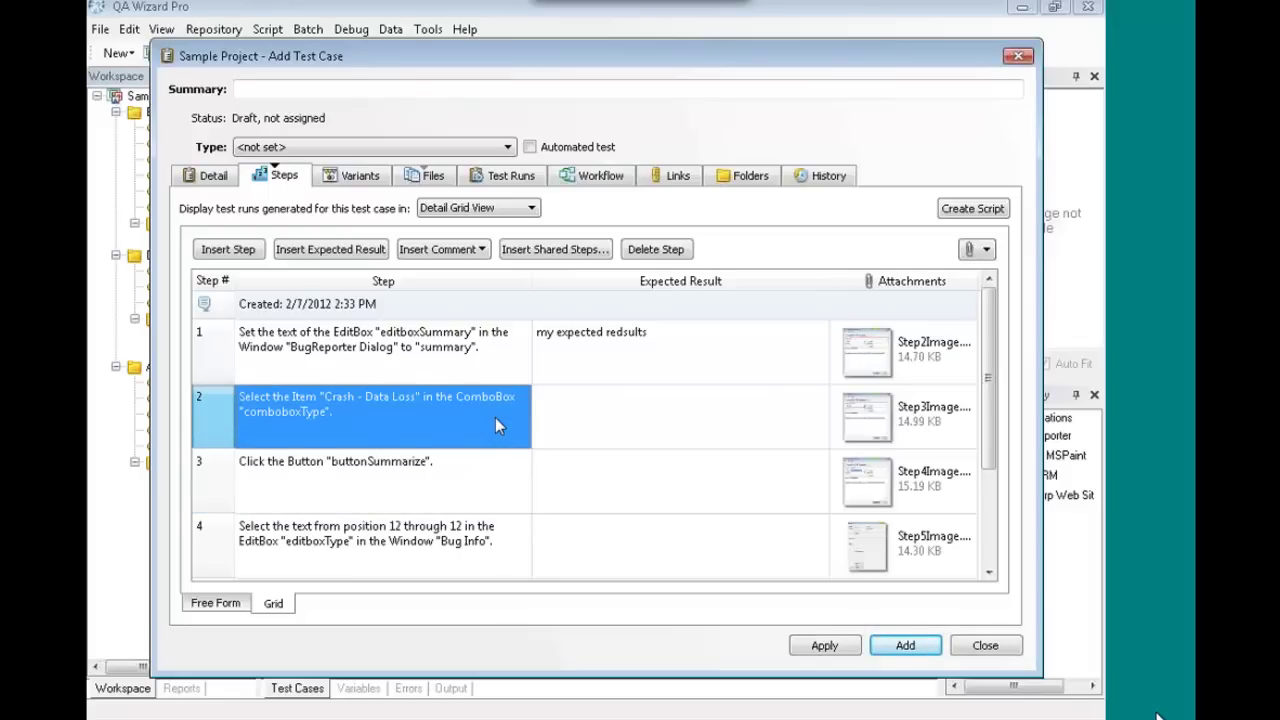
{"action": "left_click", "coordinate": [302, 481]}
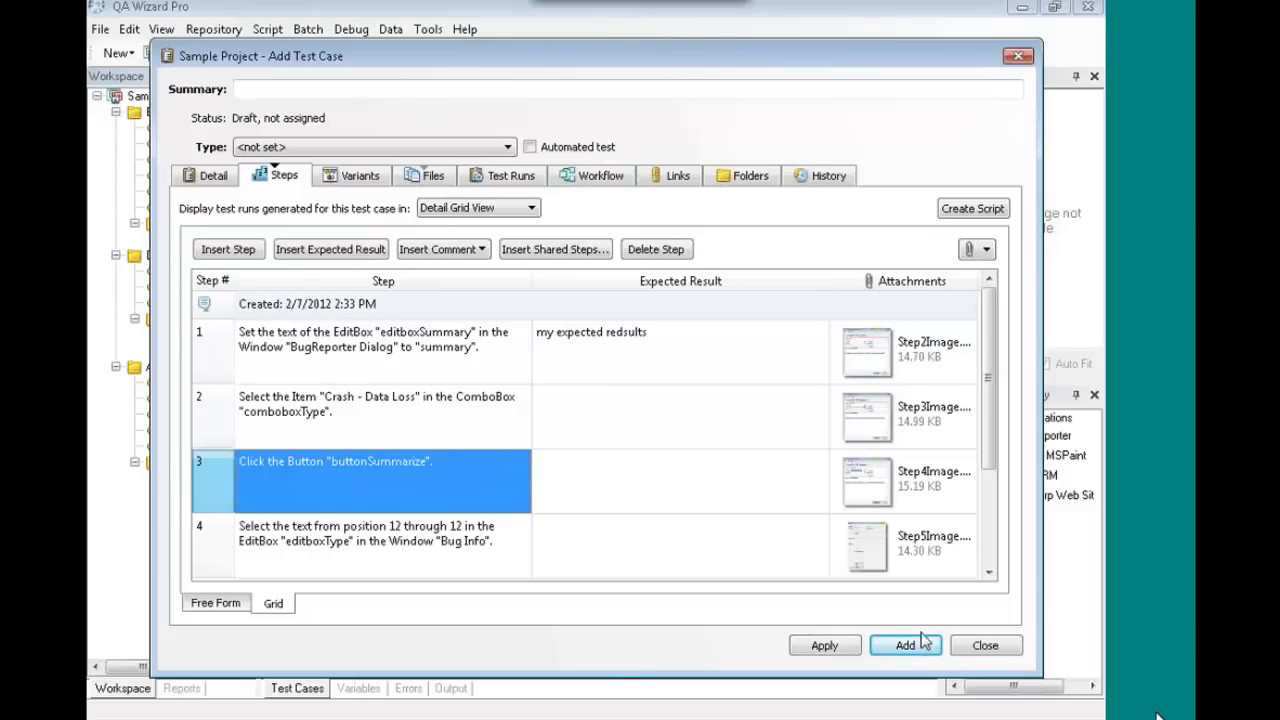
- Close the new test case without saving, then launch and quit Bug Reporter via Record
{"action": "left_click", "coordinate": [985, 645]}
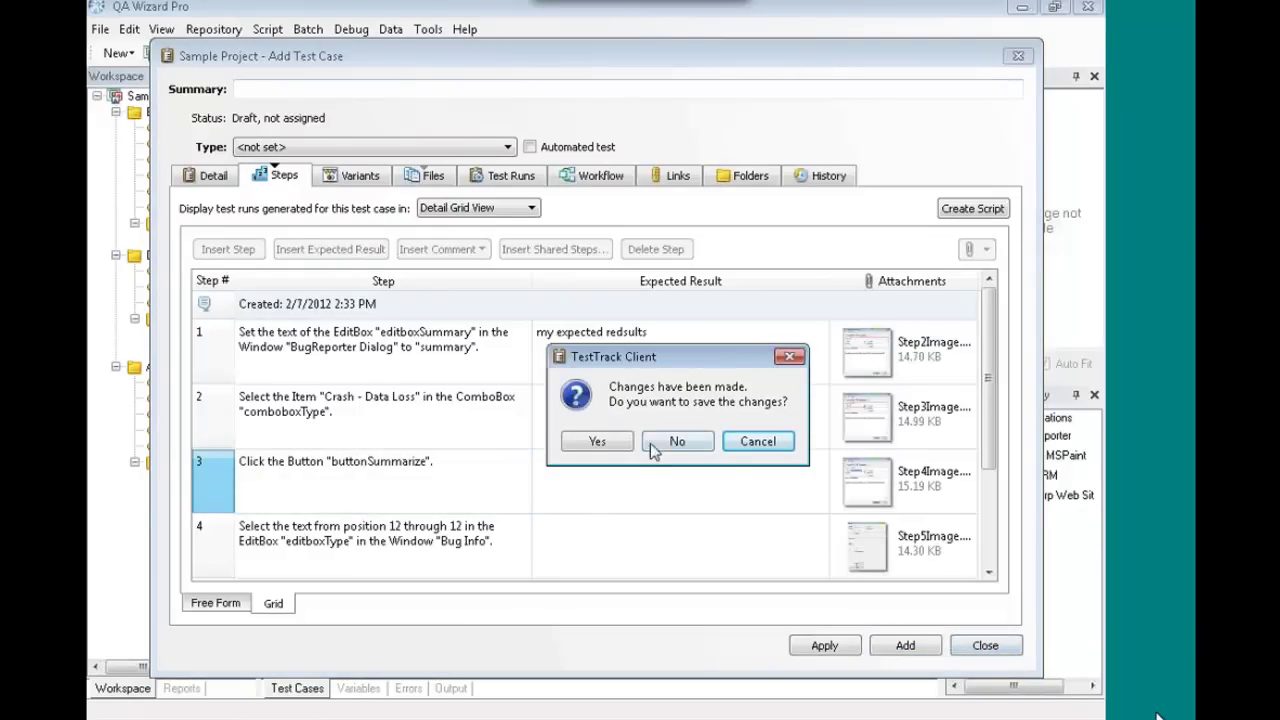
{"action": "left_click", "coordinate": [663, 445]}
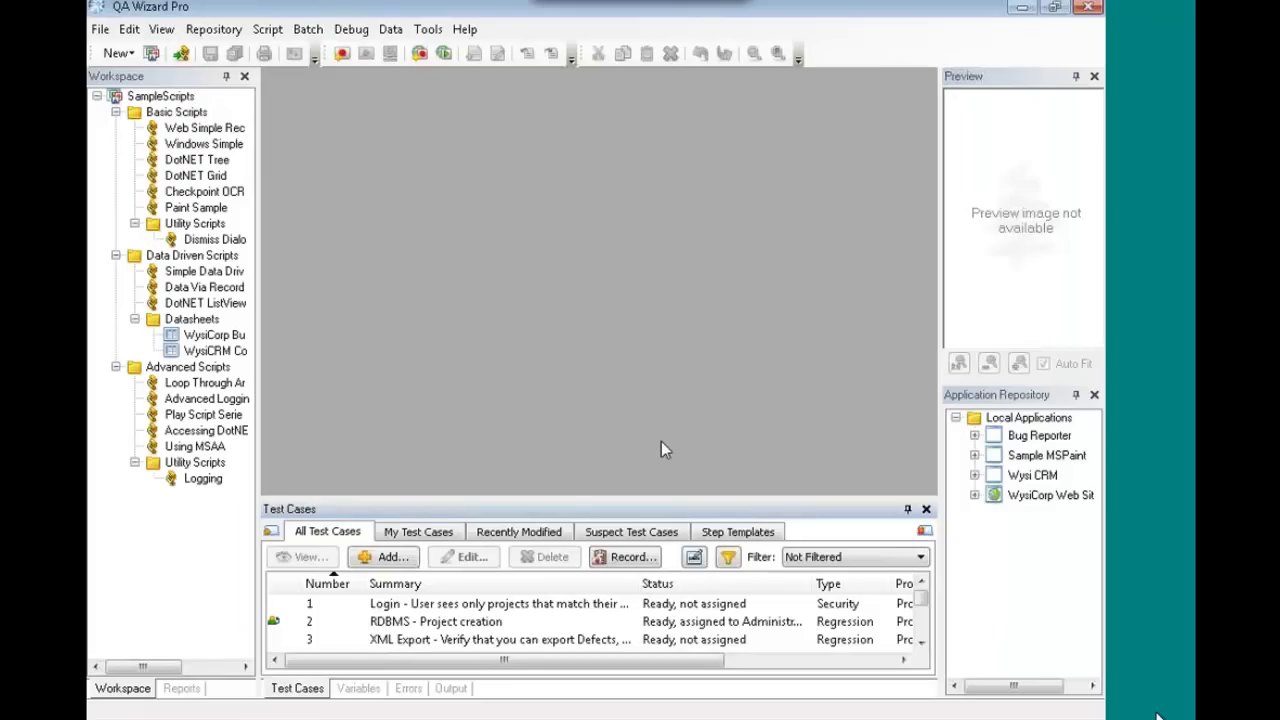
{"action": "left_click", "coordinate": [625, 557]}
{"action": "left_click", "coordinate": [721, 550]}
{"action": "left_click", "coordinate": [341, 53]}
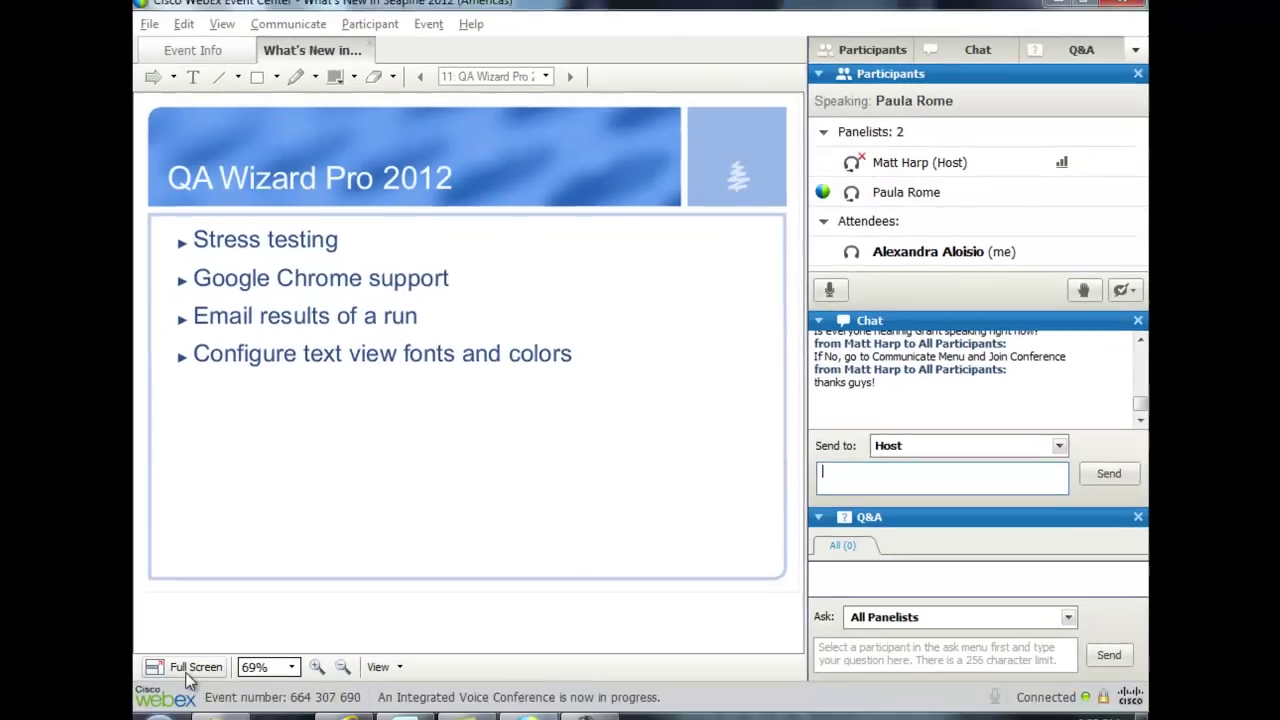
{"action": "left_click", "coordinate": [143, 711]}
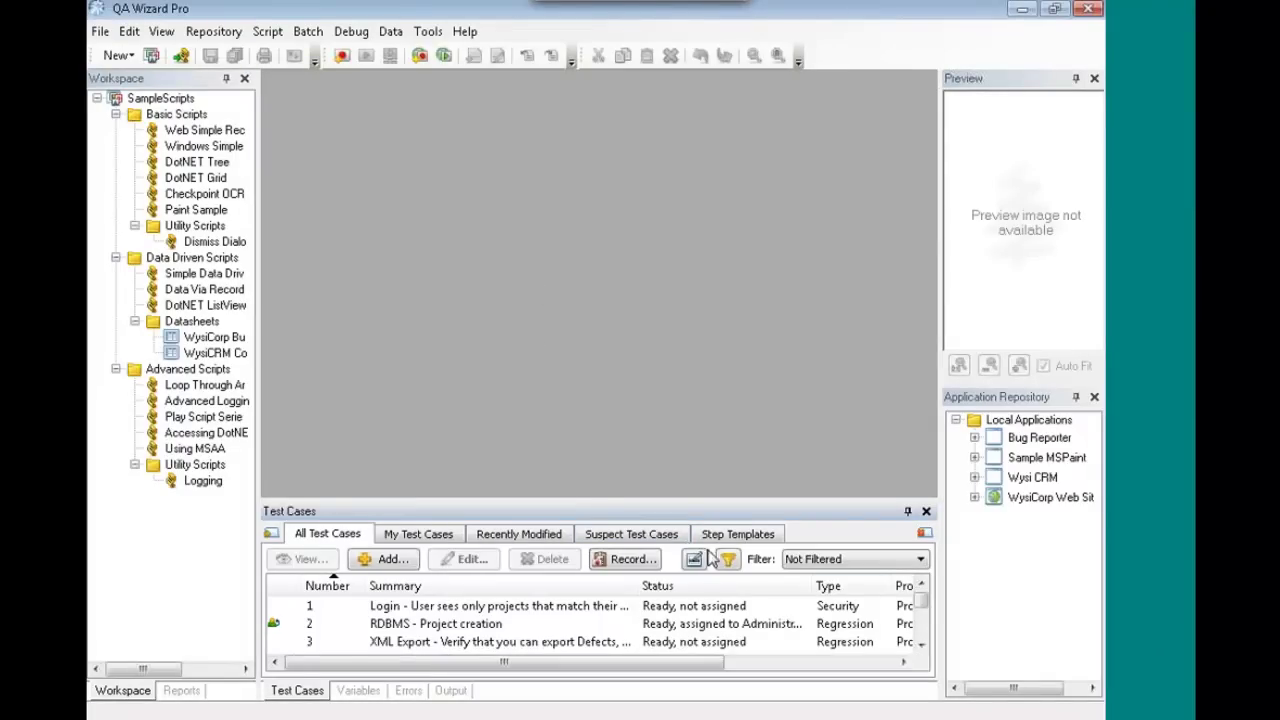
- Edit test case 16, Sample Bug Reporter, and show its Steps tab
{"action": "left_click_drag", "start_coordinate": [921, 610], "coordinate": [921, 638]}
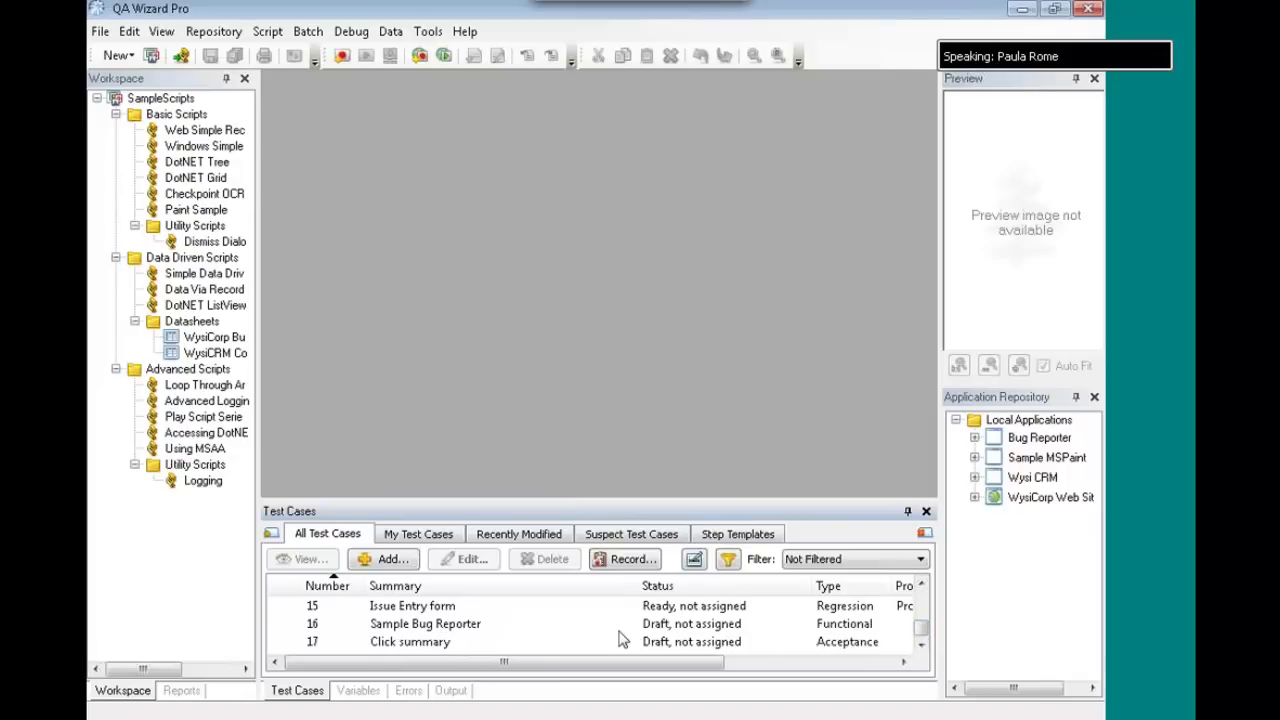
{"action": "left_click", "coordinate": [466, 628]}
{"action": "left_click", "coordinate": [470, 559]}
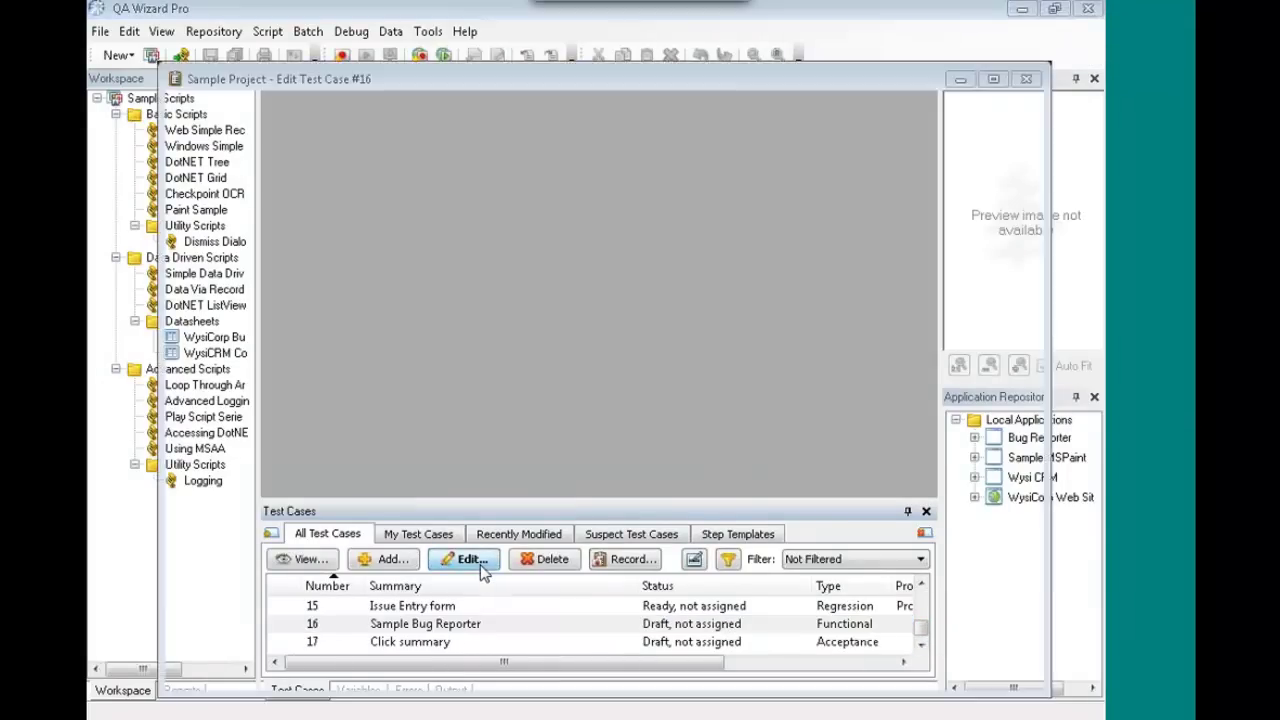
{"action": "left_click", "coordinate": [287, 180]}
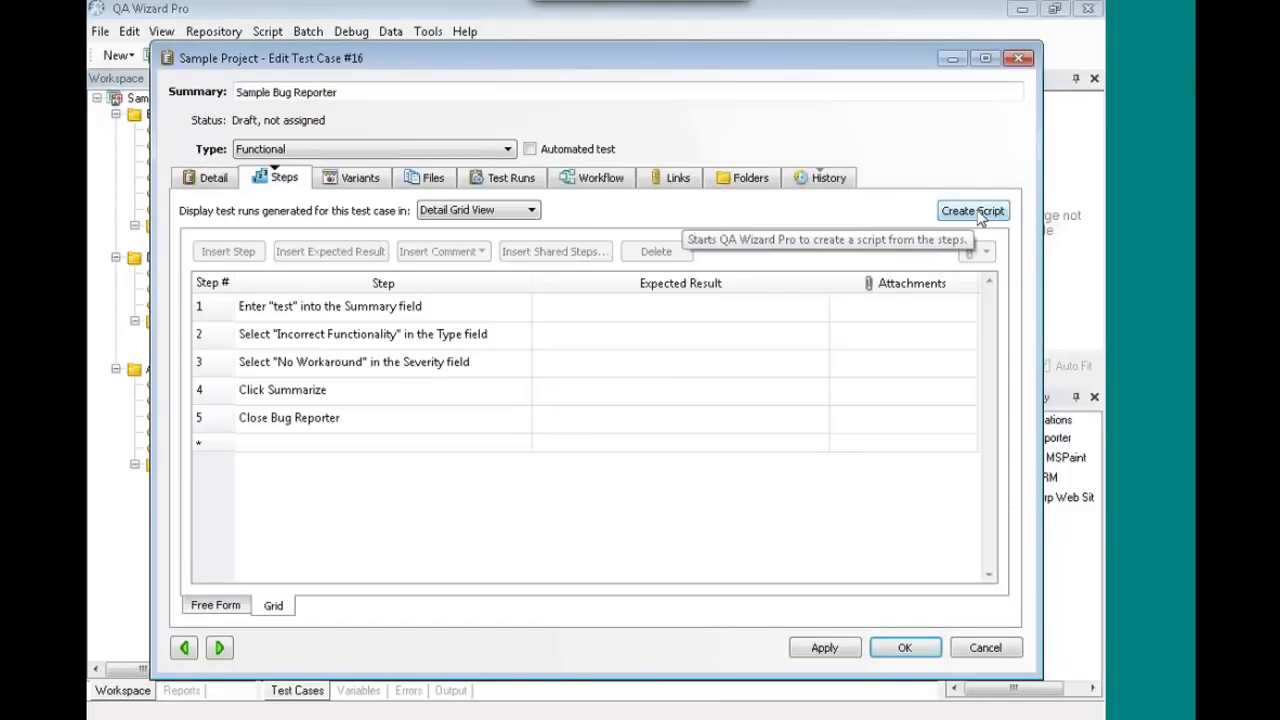
- Create a script from test case 16's steps and record it against Bug Reporter
{"action": "left_click", "coordinate": [977, 213]}
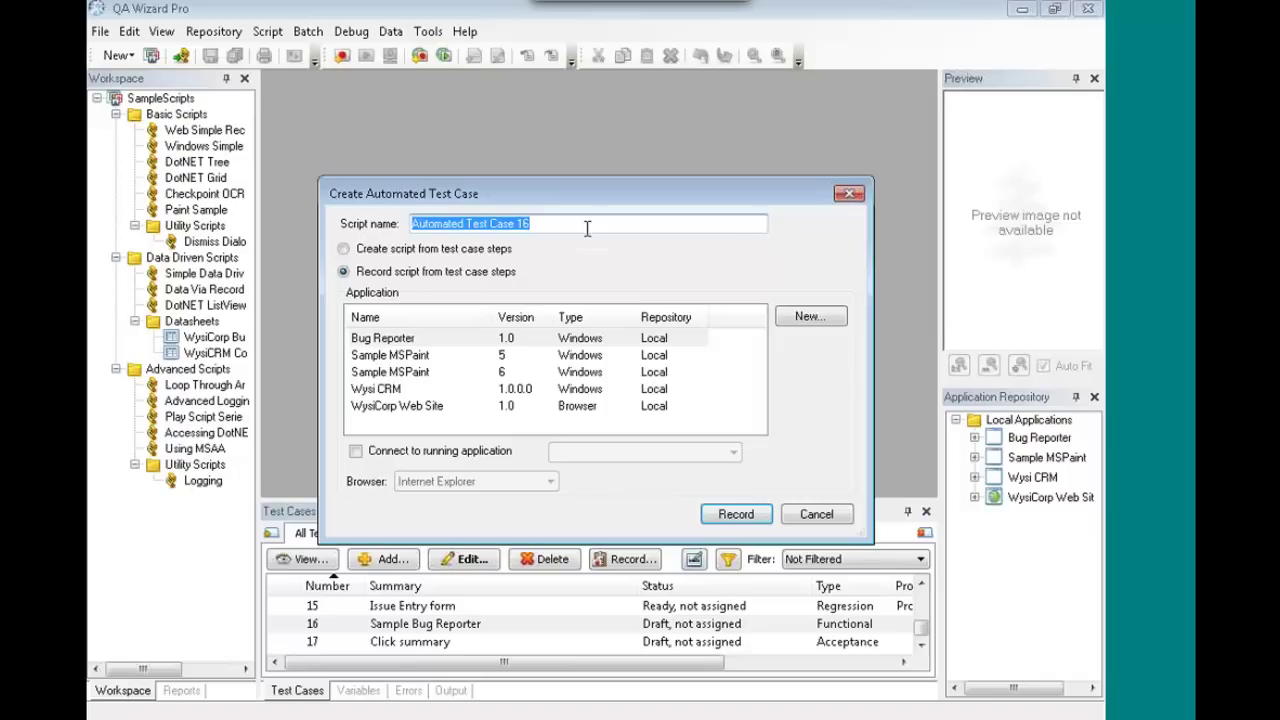
{"action": "left_click", "coordinate": [413, 343]}
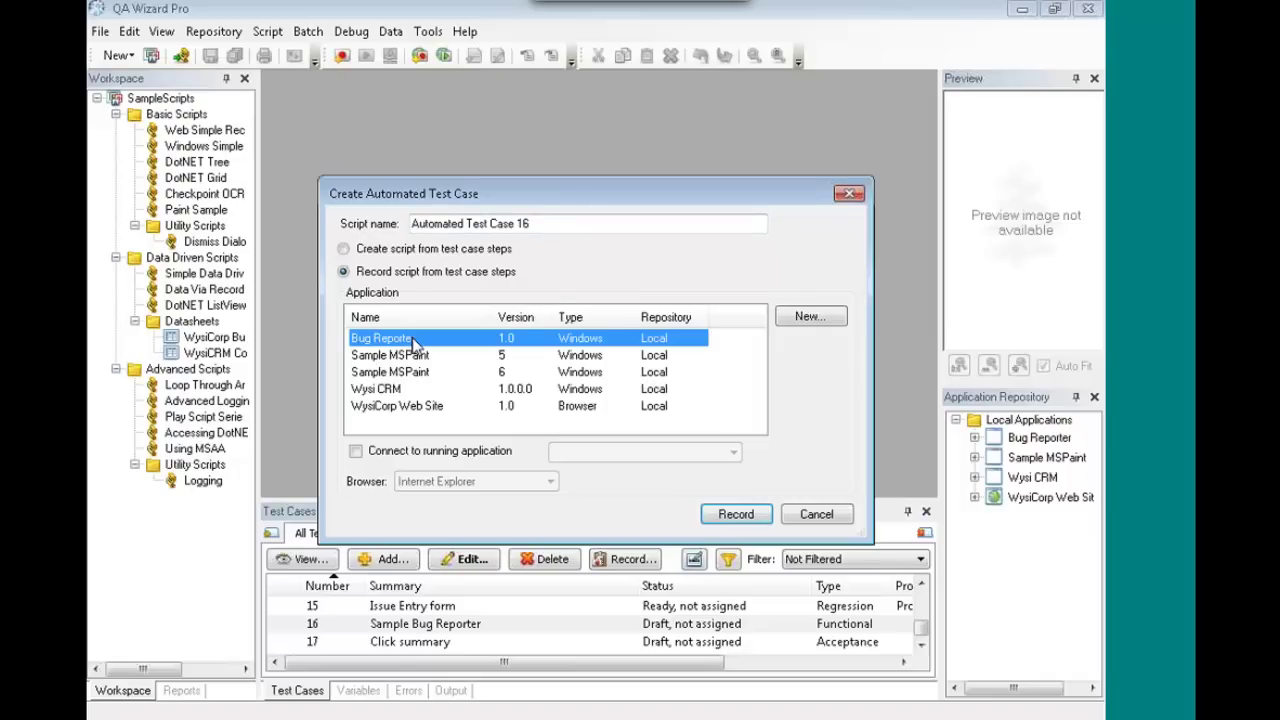
{"action": "left_click", "coordinate": [737, 517]}
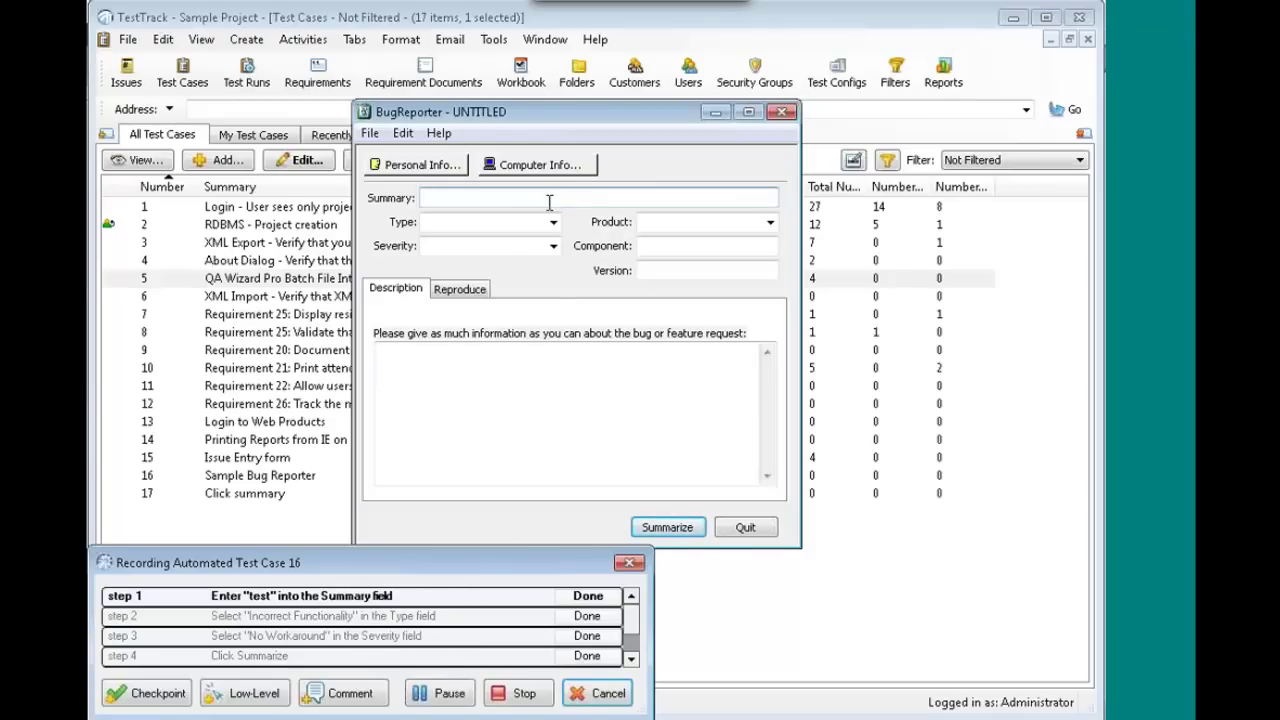
- Enter summary 'test', Type Incorrect Functionality, Severity No Workaround, marking steps 1-3 done
{"action": "type", "text": "test"}
{"action": "left_click", "coordinate": [588, 598]}
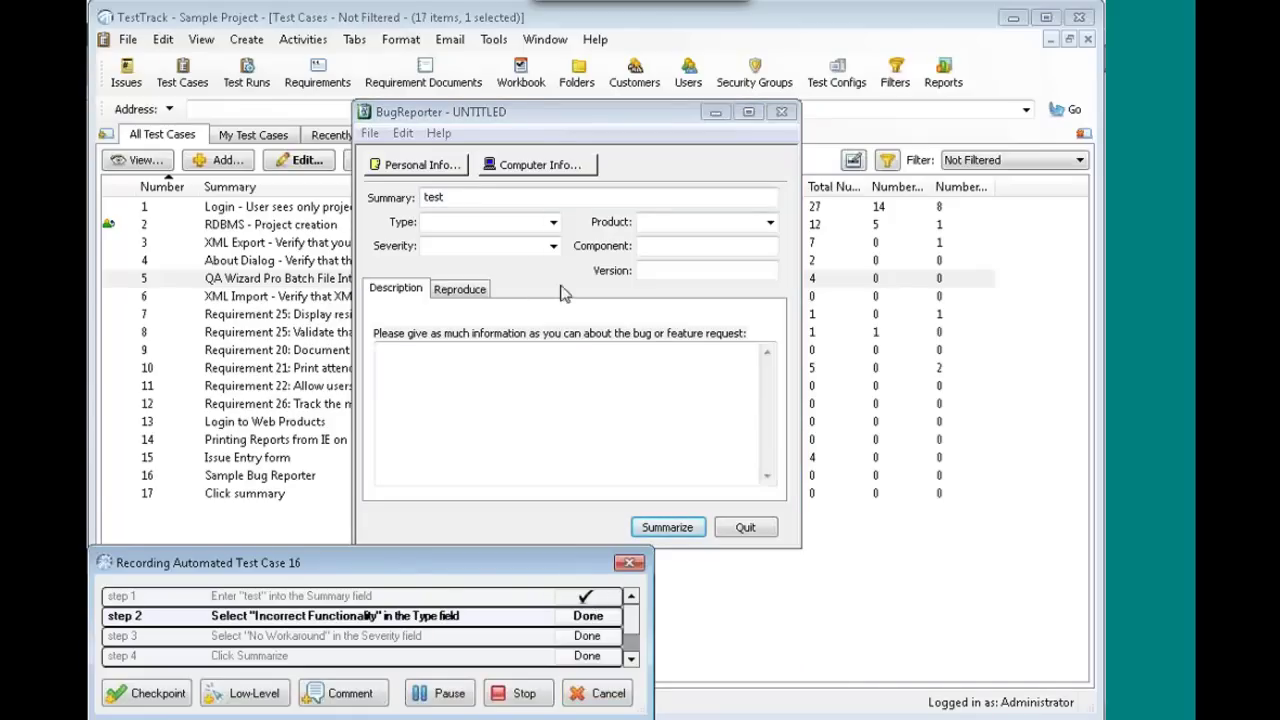
{"action": "left_click", "coordinate": [554, 222]}
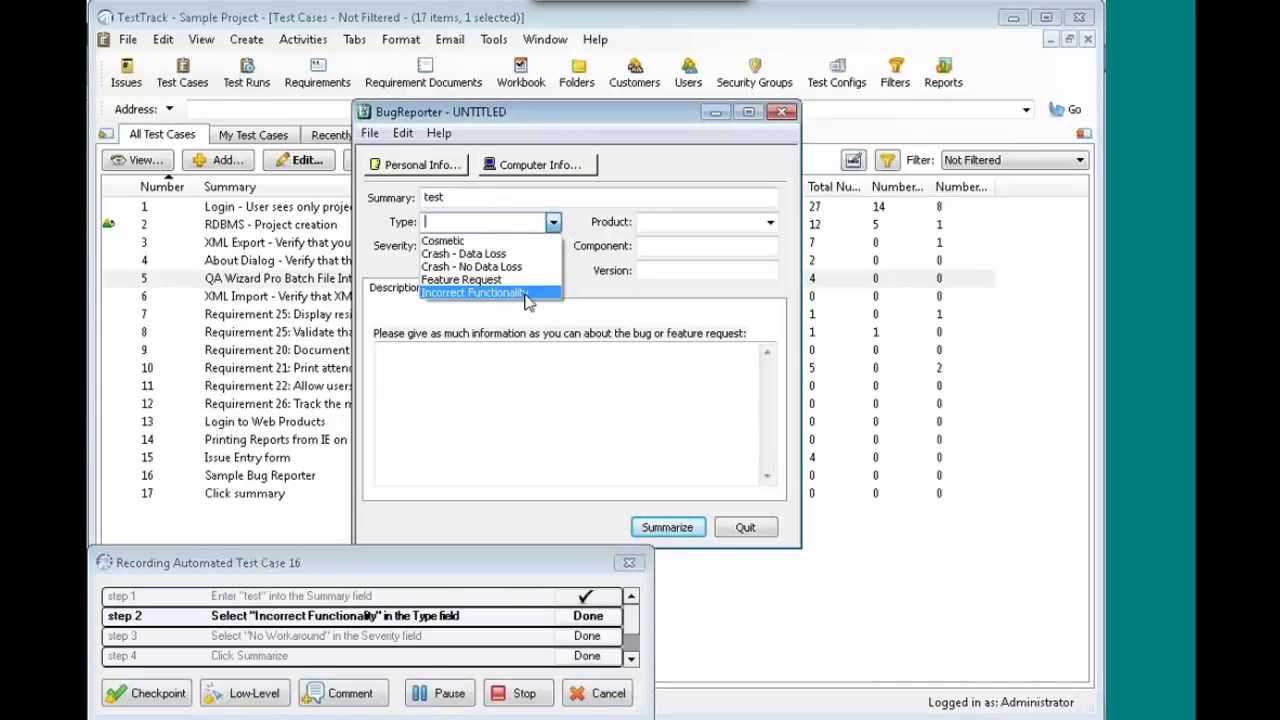
{"action": "left_click", "coordinate": [490, 296]}
{"action": "left_click", "coordinate": [588, 616]}
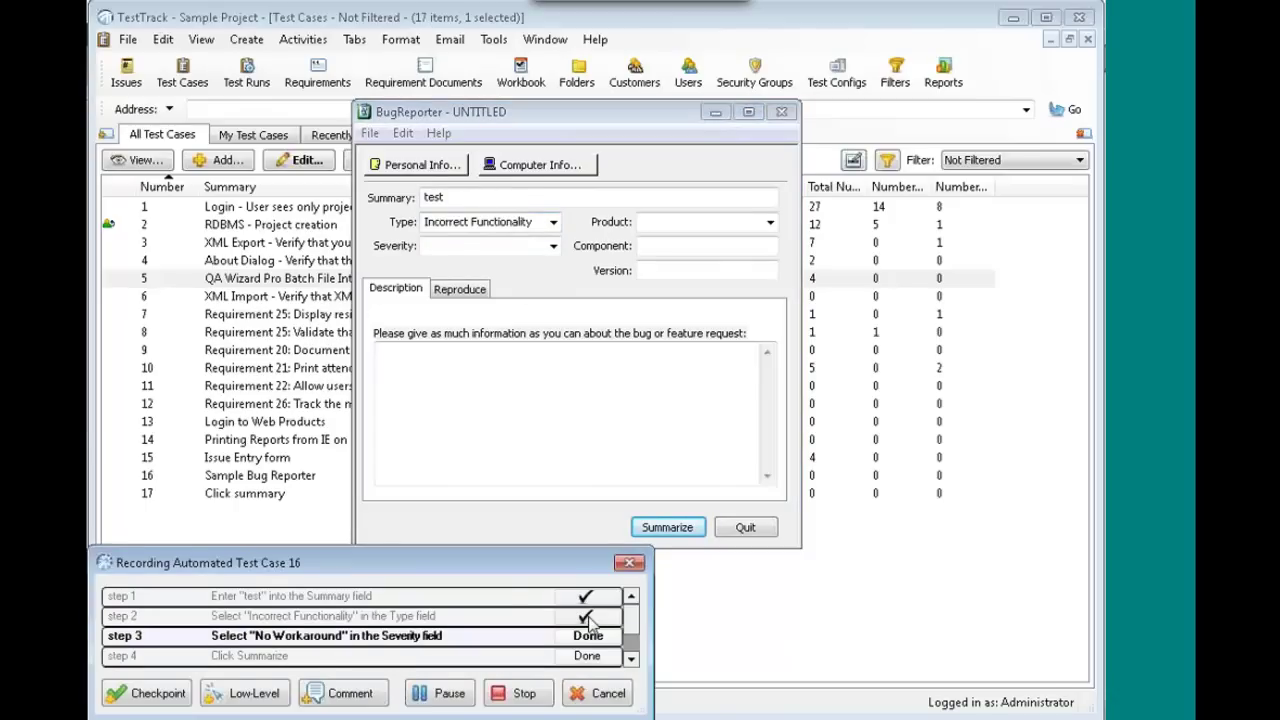
{"action": "left_click", "coordinate": [553, 246]}
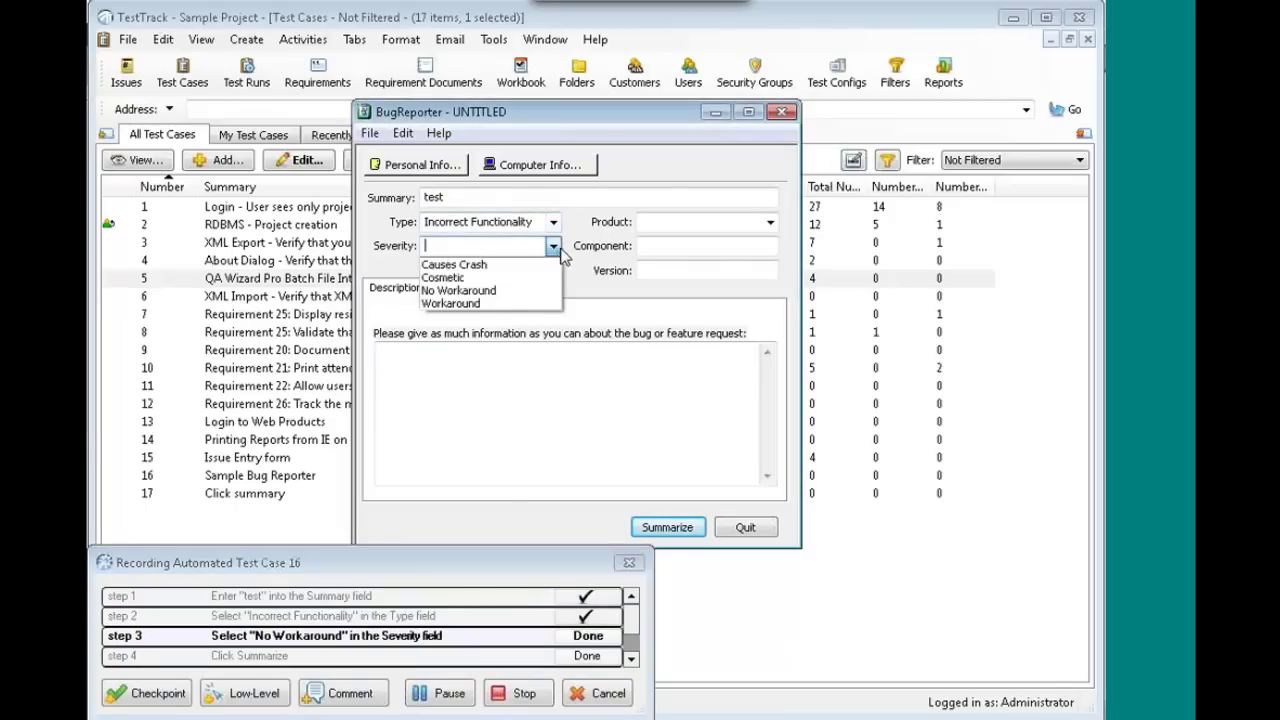
{"action": "left_click", "coordinate": [538, 295]}
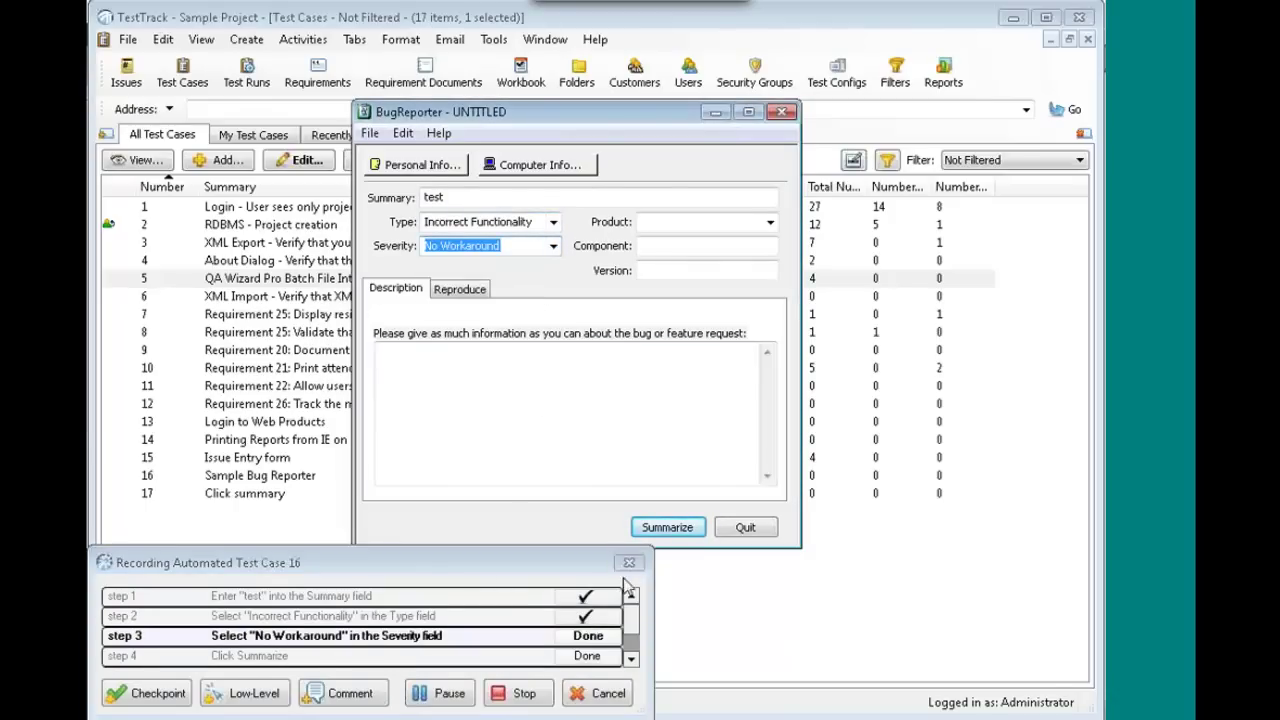
{"action": "left_click", "coordinate": [588, 637]}
- Summarize the bug, close Bug Info, quit Bug Reporter, and finish recording
{"action": "left_click", "coordinate": [665, 528]}
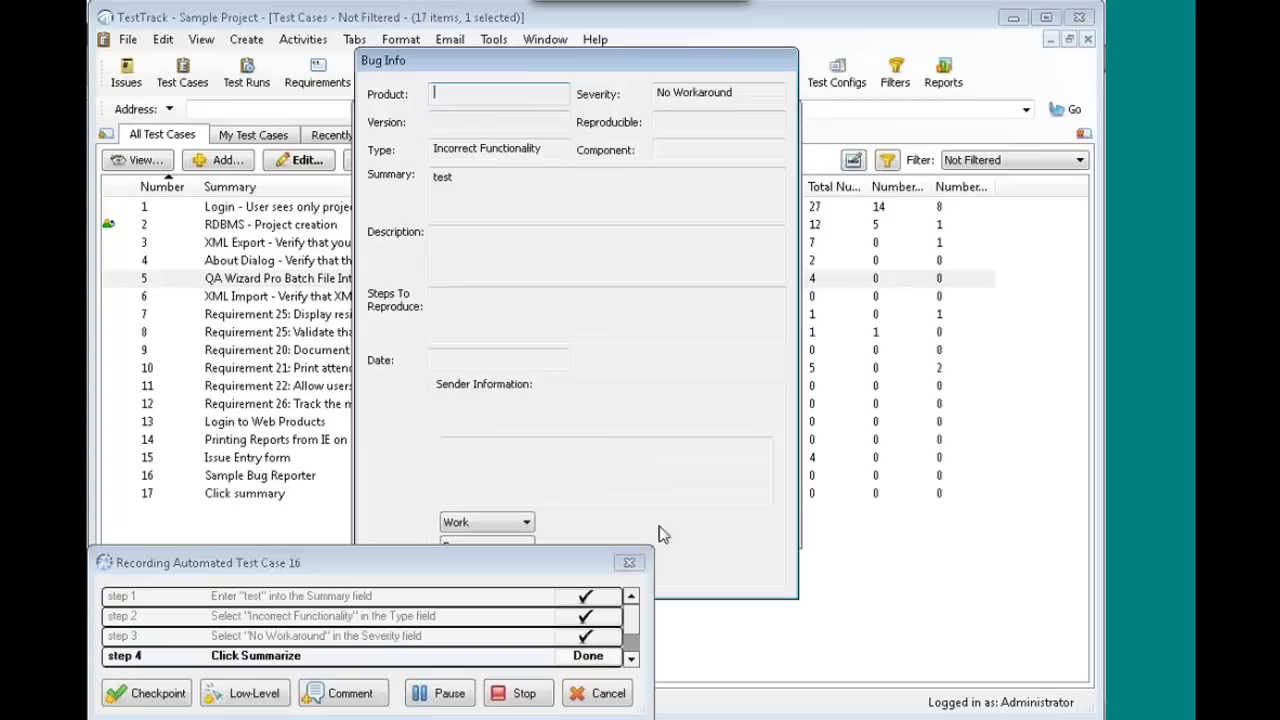
{"action": "left_click", "coordinate": [588, 655]}
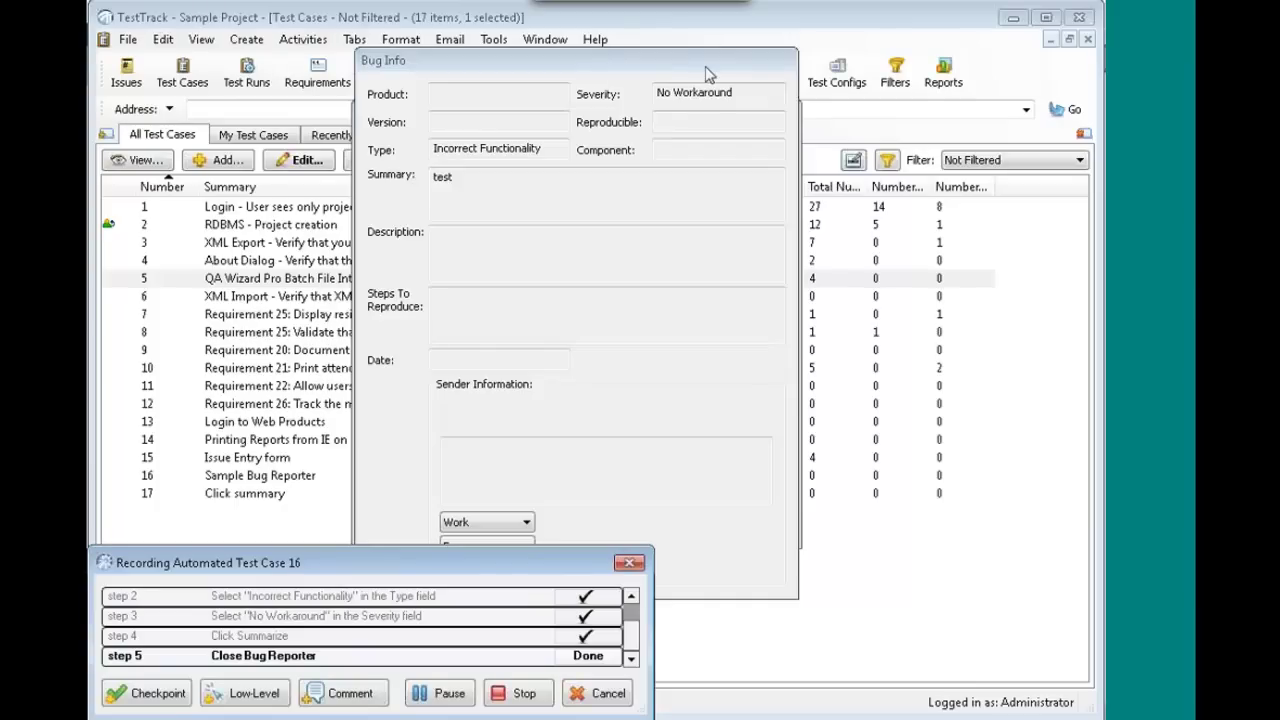
{"action": "left_click", "coordinate": [768, 60]}
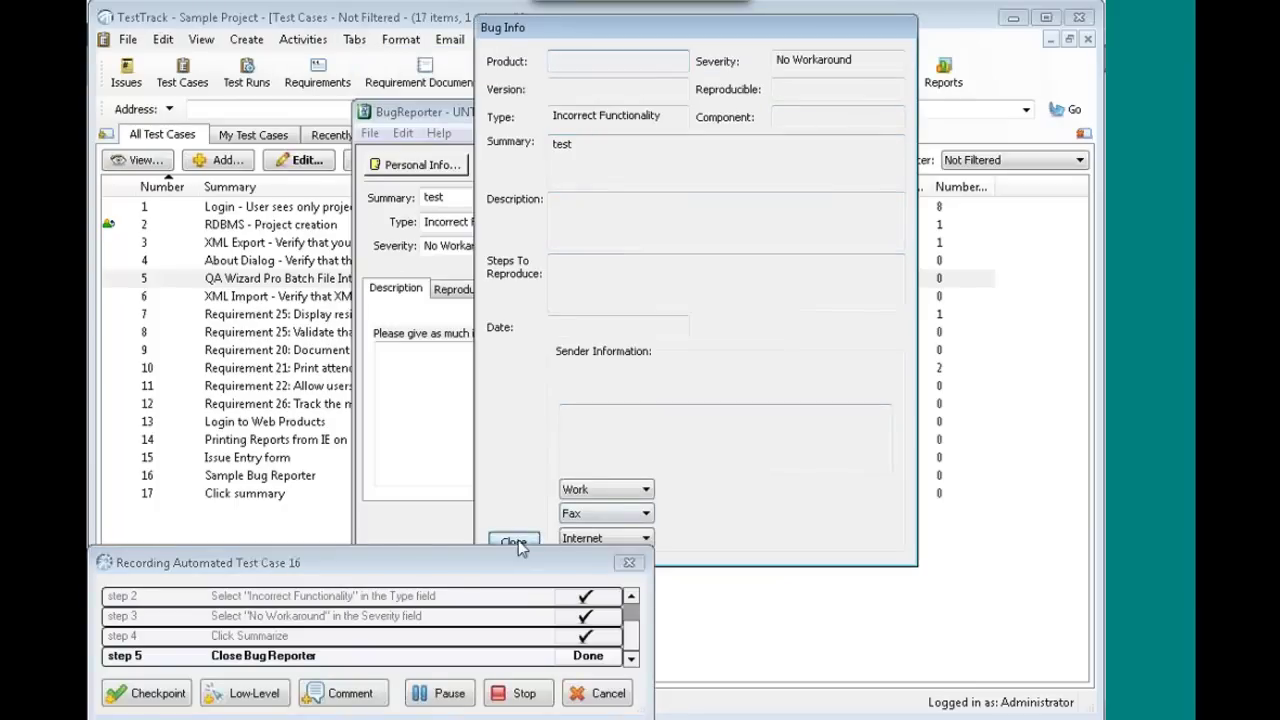
{"action": "key", "text": "Escape"}
{"action": "left_click", "coordinate": [740, 529]}
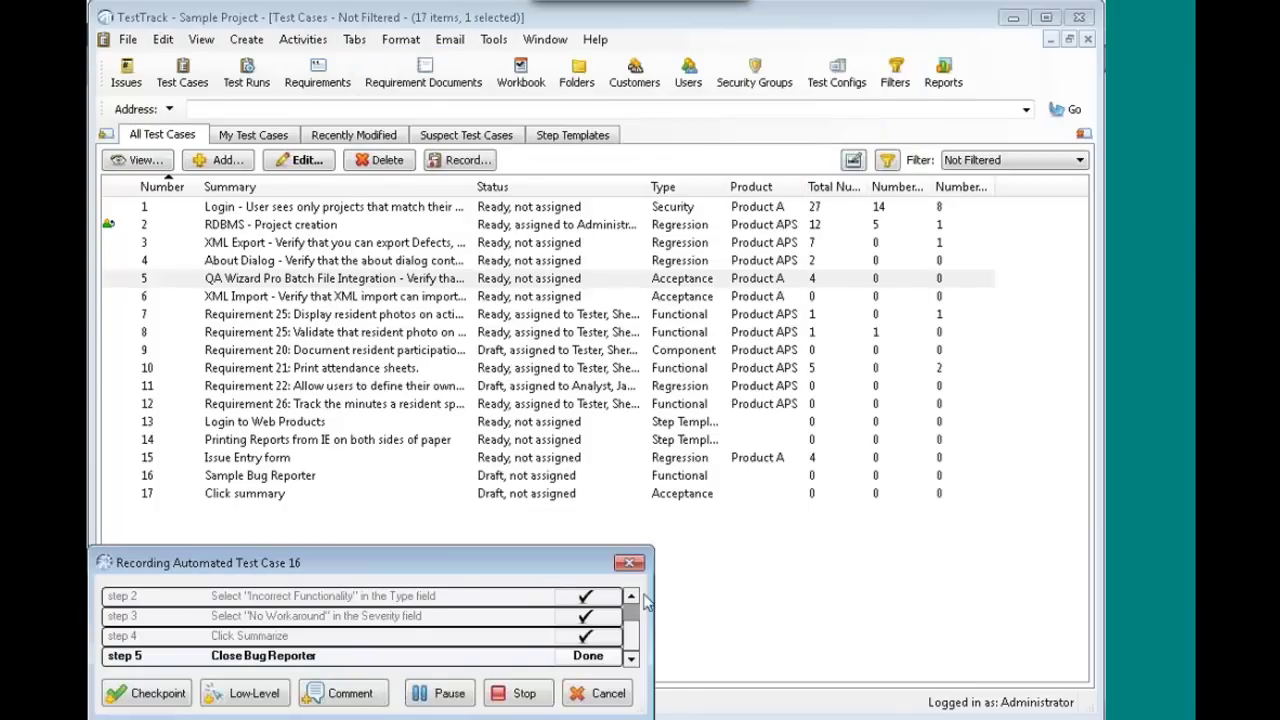
{"action": "left_click", "coordinate": [535, 700]}
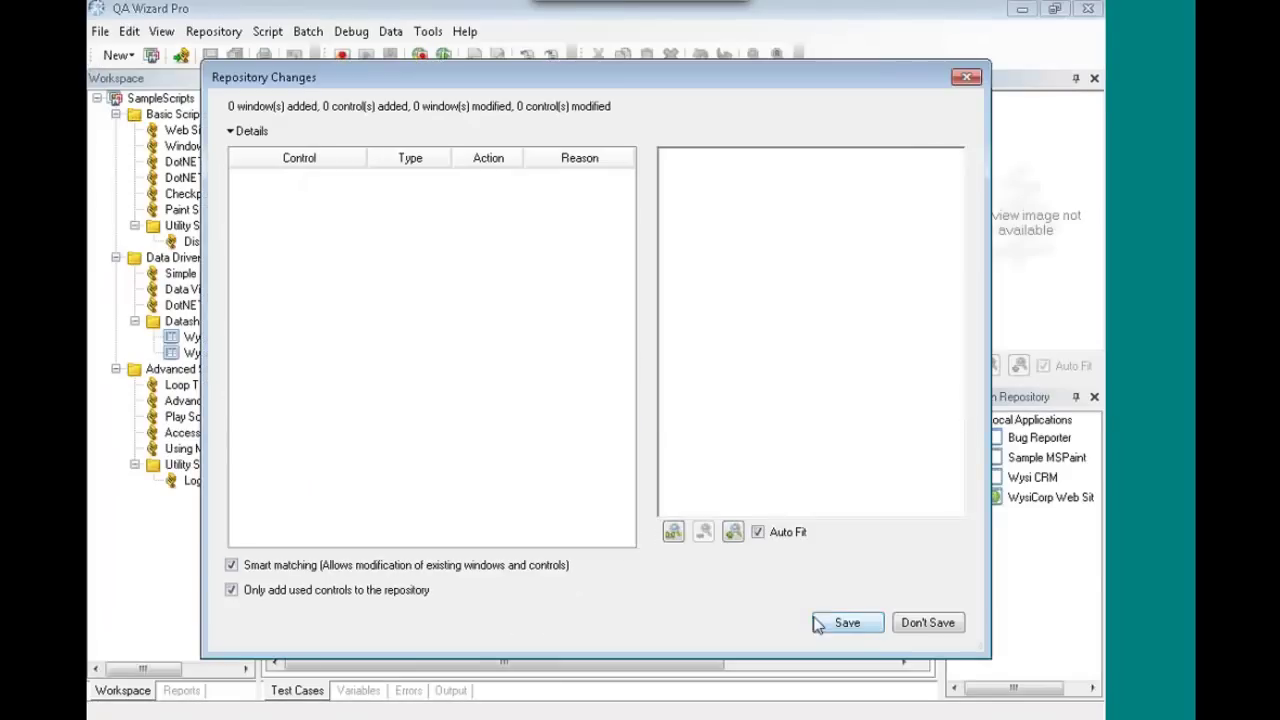
- Keep the repository changes, review row 9's step 2 Test Case Step in Keyword View, then switch to Text View
{"action": "left_click", "coordinate": [872, 627]}
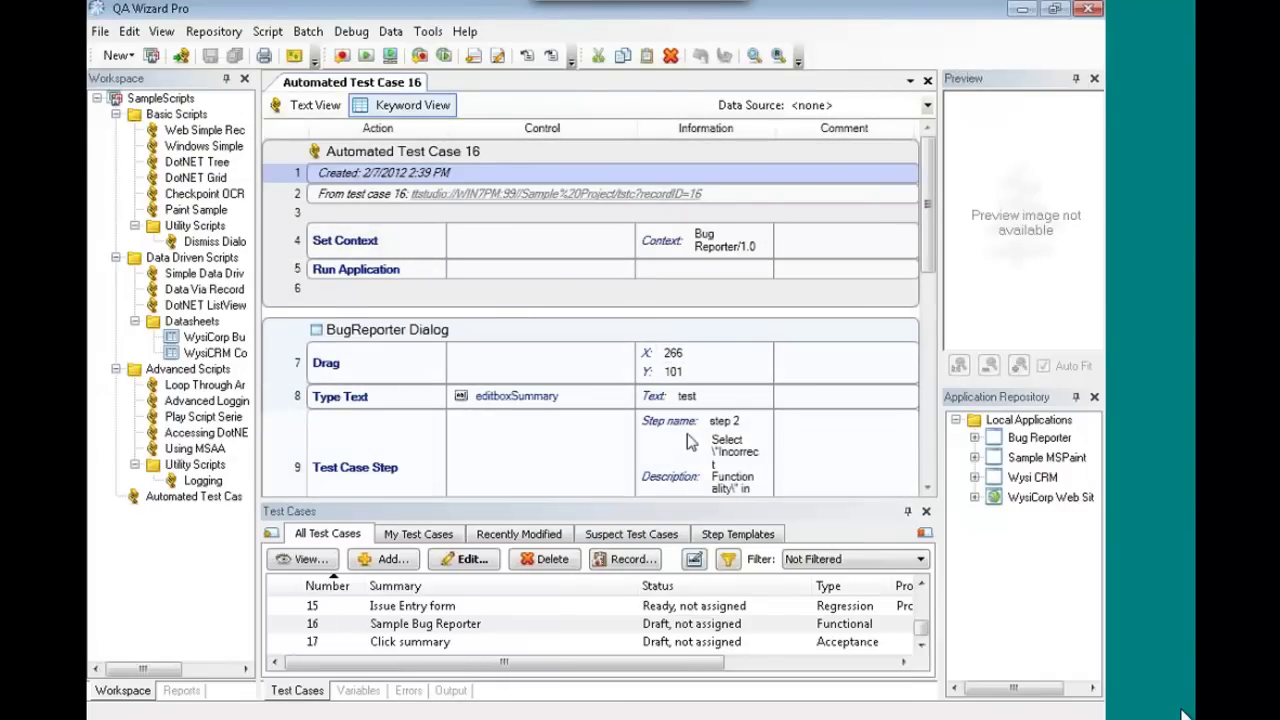
{"action": "scroll", "coordinate": [927, 225], "scroll_direction": "down", "scroll_amount": 1}
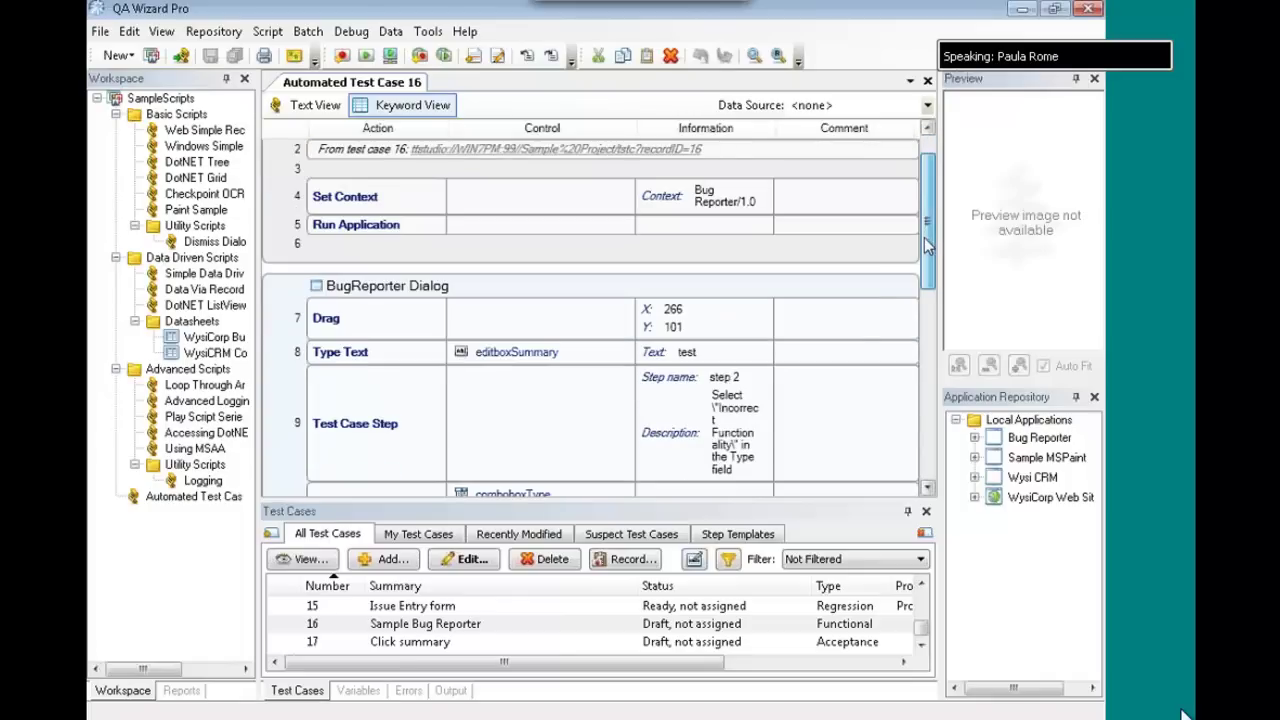
{"action": "left_click", "coordinate": [276, 430]}
{"action": "left_click", "coordinate": [873, 416]}
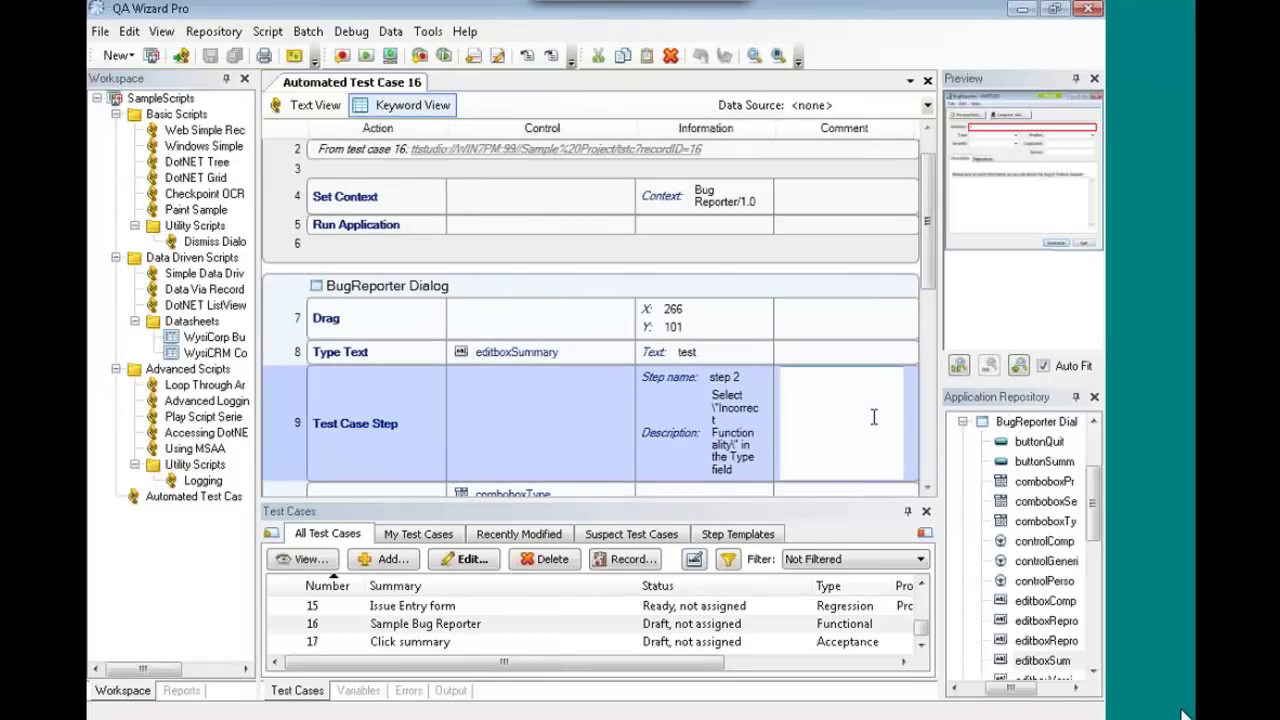
{"action": "left_click", "coordinate": [489, 380]}
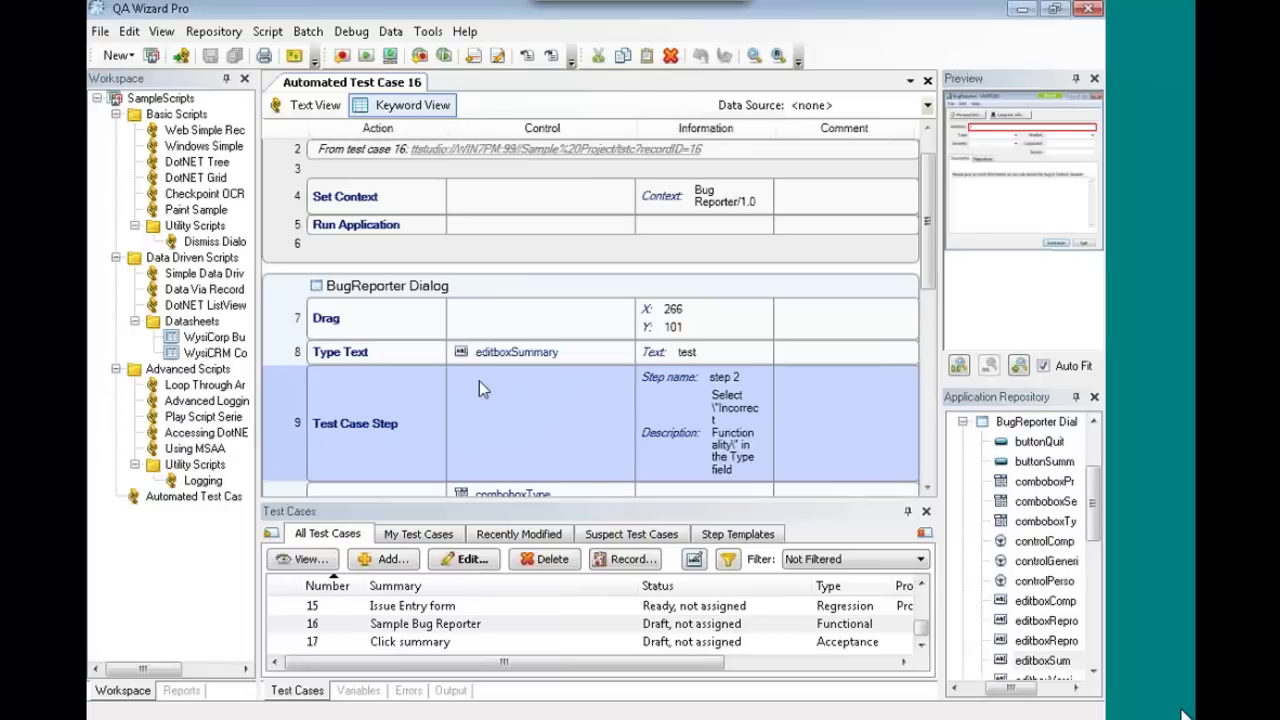
{"action": "left_click", "coordinate": [314, 106]}
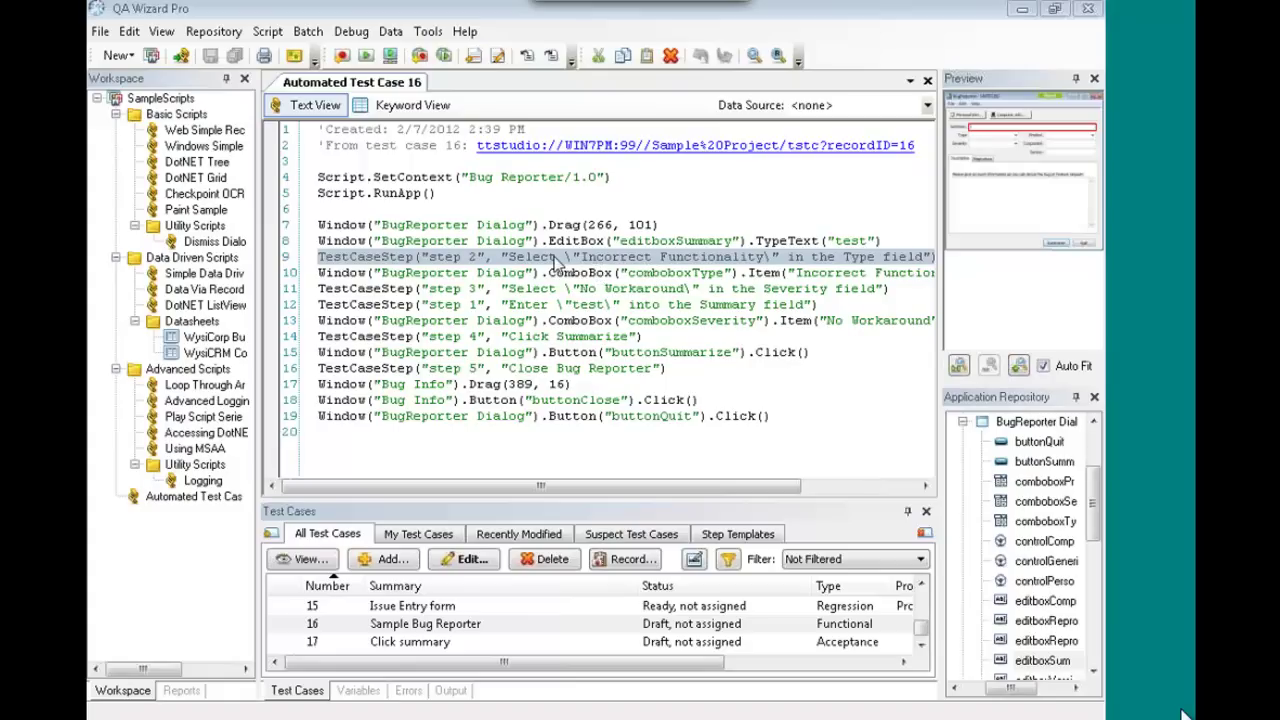
- Review the step 2 TestCaseStep, comboboxType selection and empty line 6 in the script code
{"action": "left_click", "coordinate": [558, 257]}
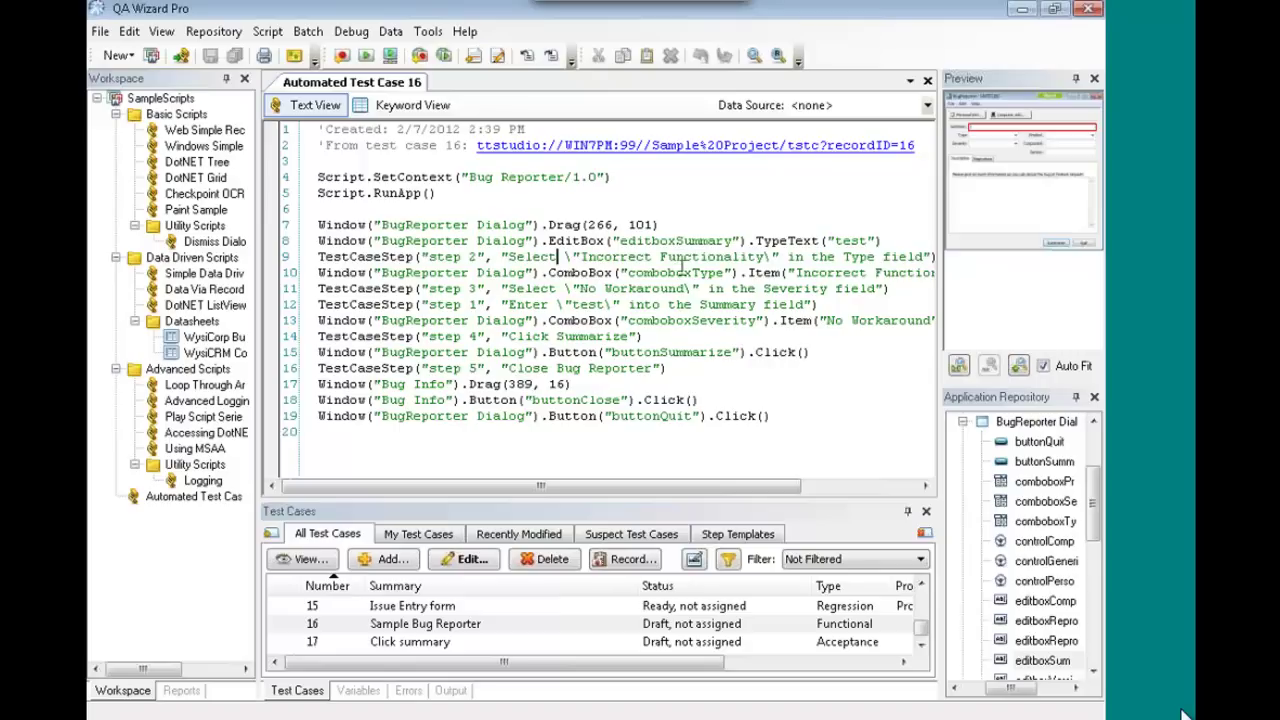
{"action": "left_click", "coordinate": [597, 272]}
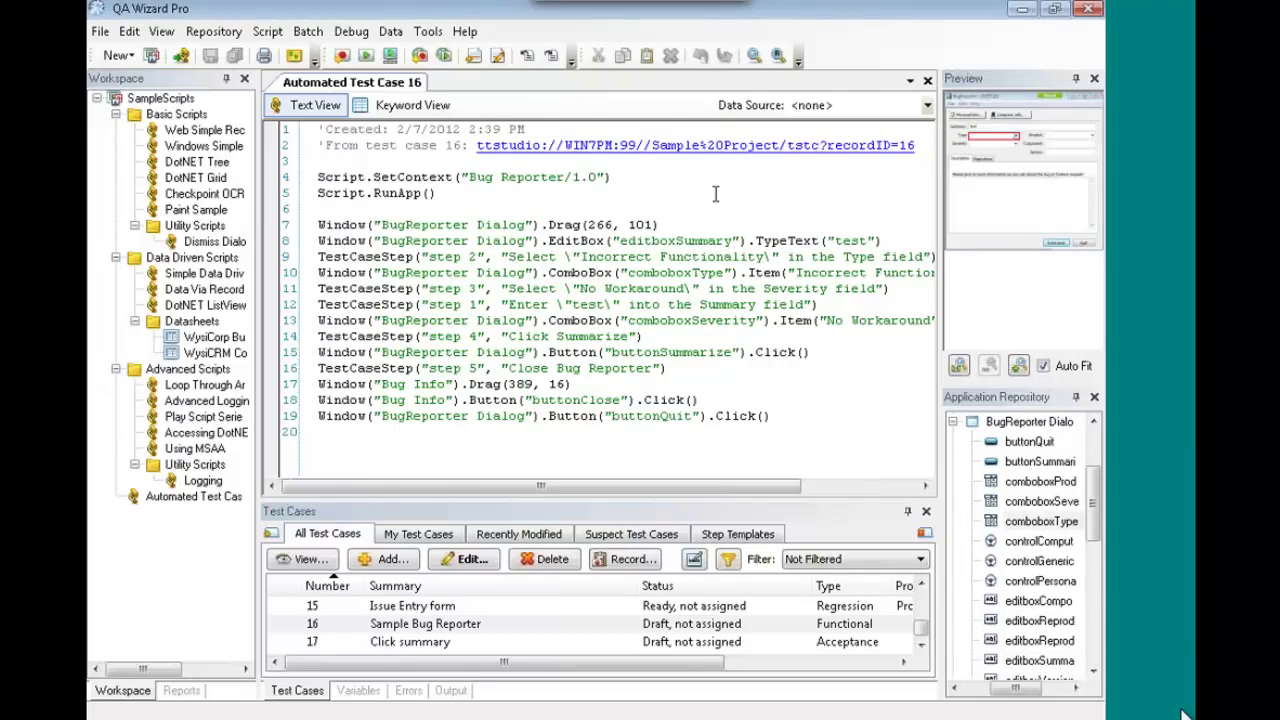
{"action": "left_click", "coordinate": [640, 207]}
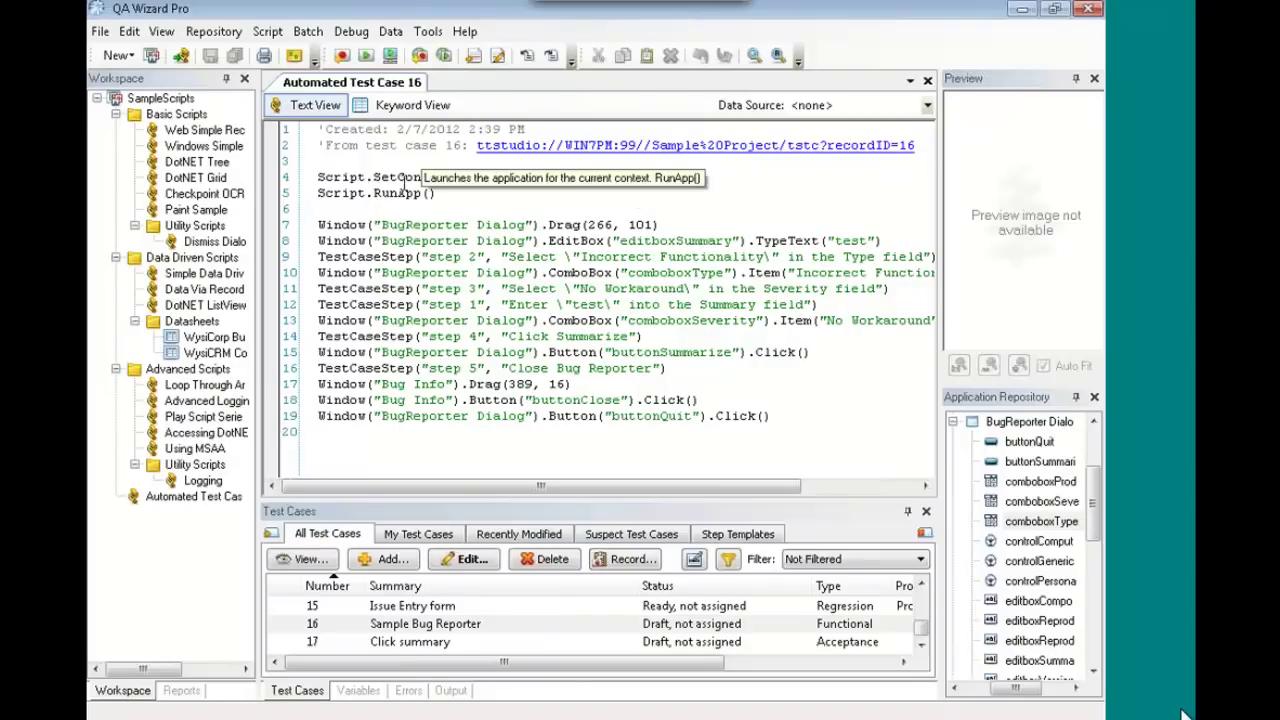
- Record a new Sample MSPaint 6 script, draw a black zigzag in Paint, and pause for stress configuration
{"action": "left_click", "coordinate": [343, 57]}
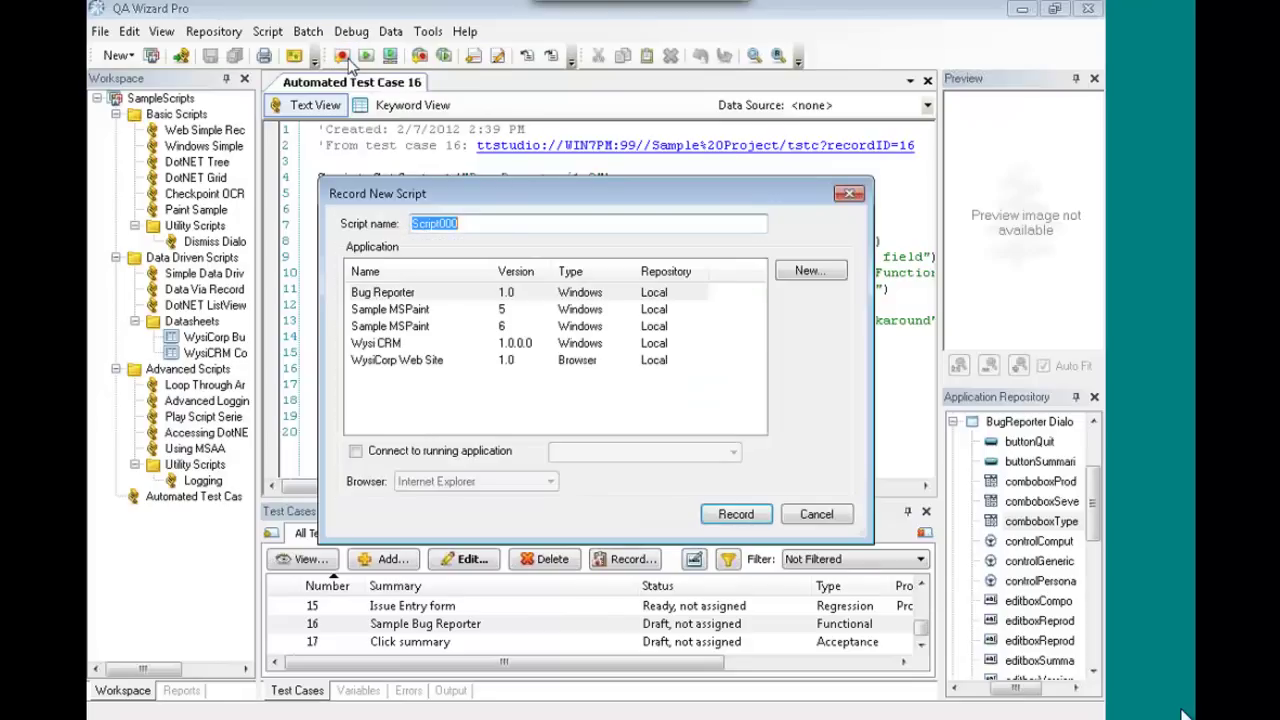
{"action": "left_click", "coordinate": [424, 330]}
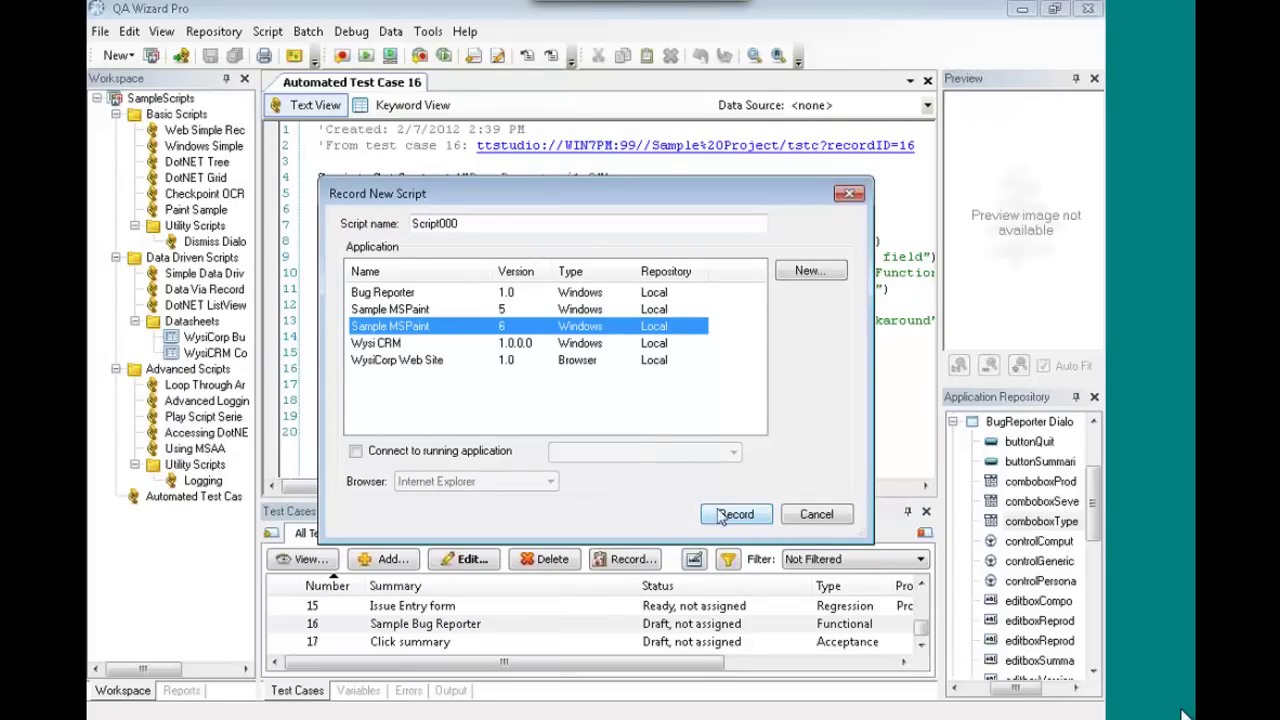
{"action": "left_click", "coordinate": [748, 524]}
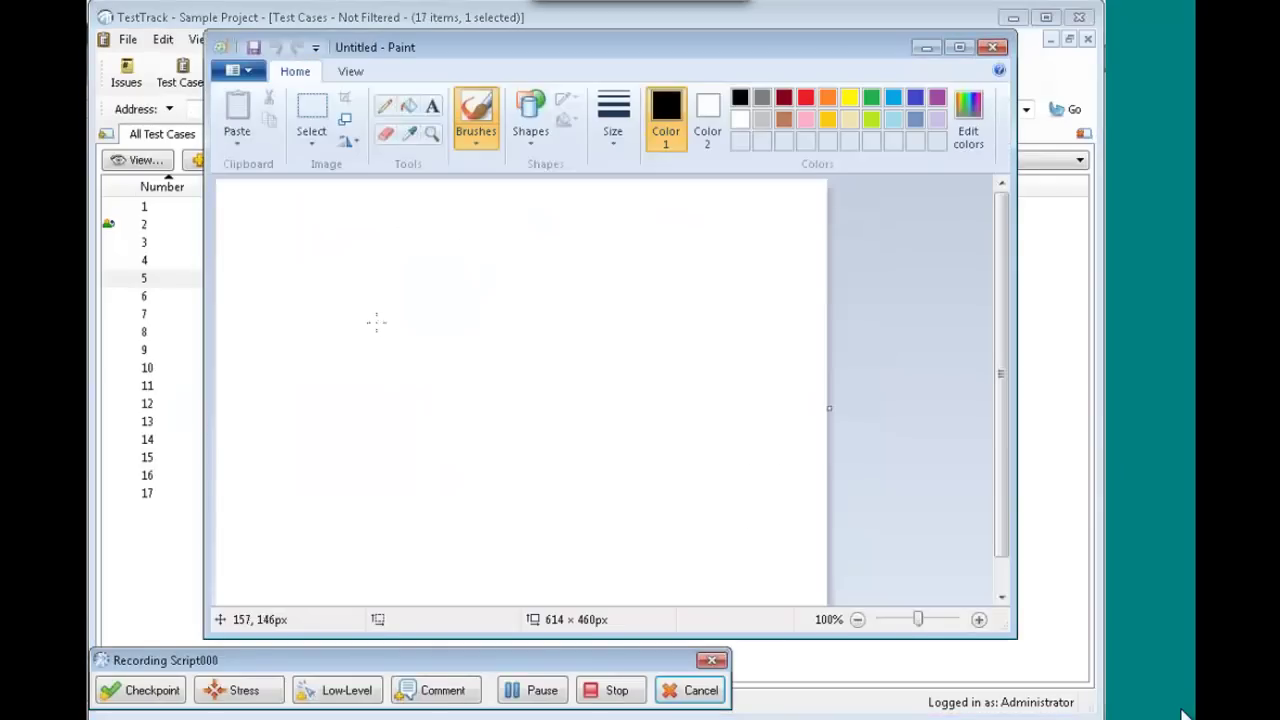
{"action": "left_click_drag", "start_coordinate": [355, 340], "coordinate": [526, 351]}
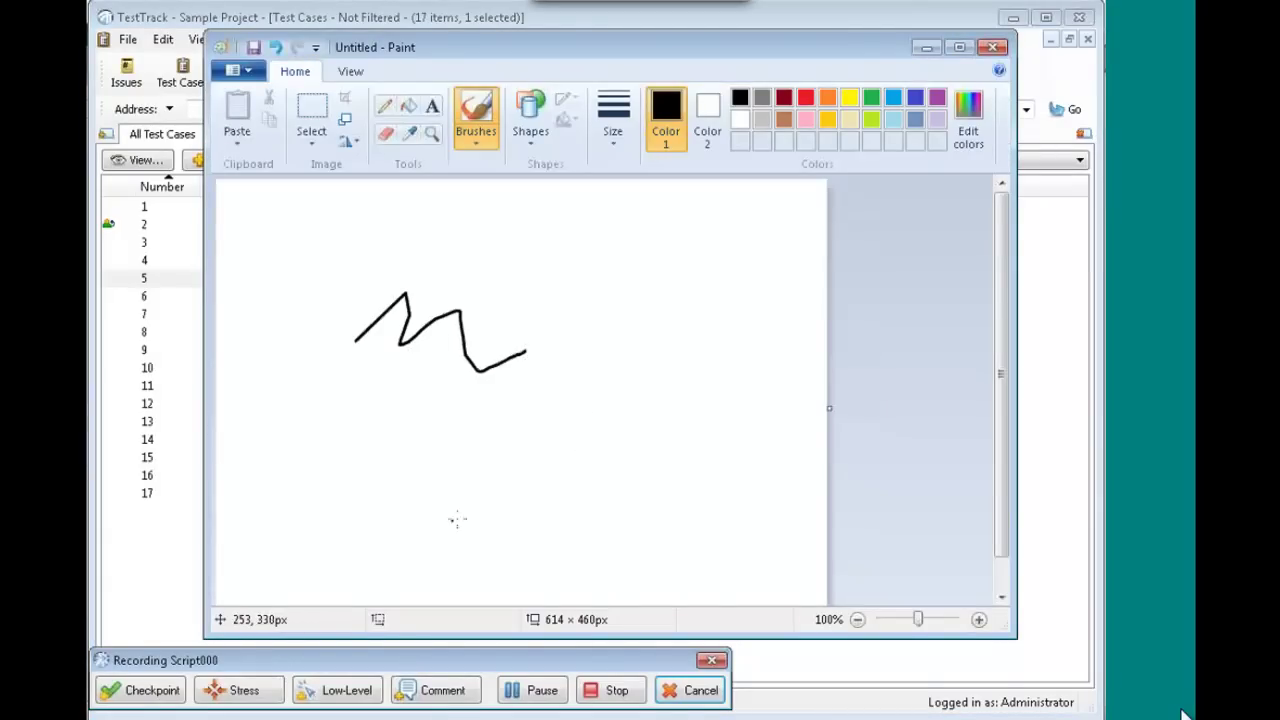
{"action": "left_click", "coordinate": [240, 691]}
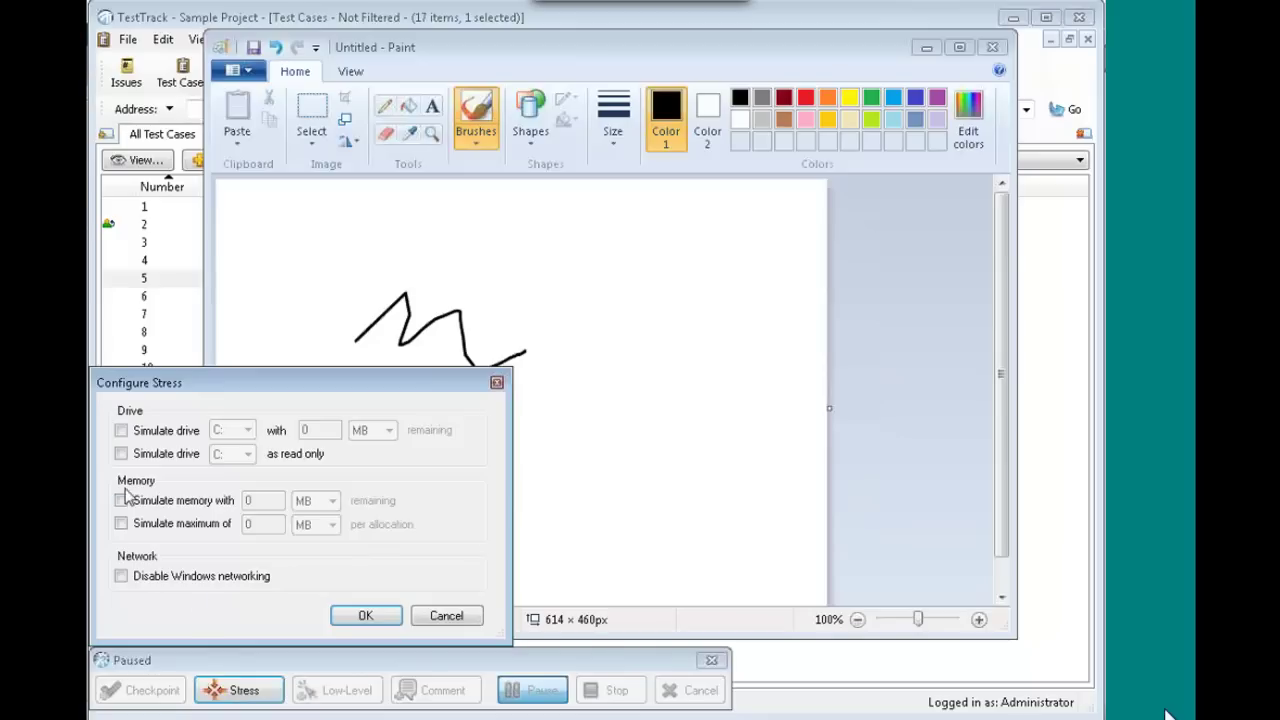
- Enable the 'Simulate drive C: as read only' stress condition and resume recording
{"action": "left_click", "coordinate": [120, 455]}
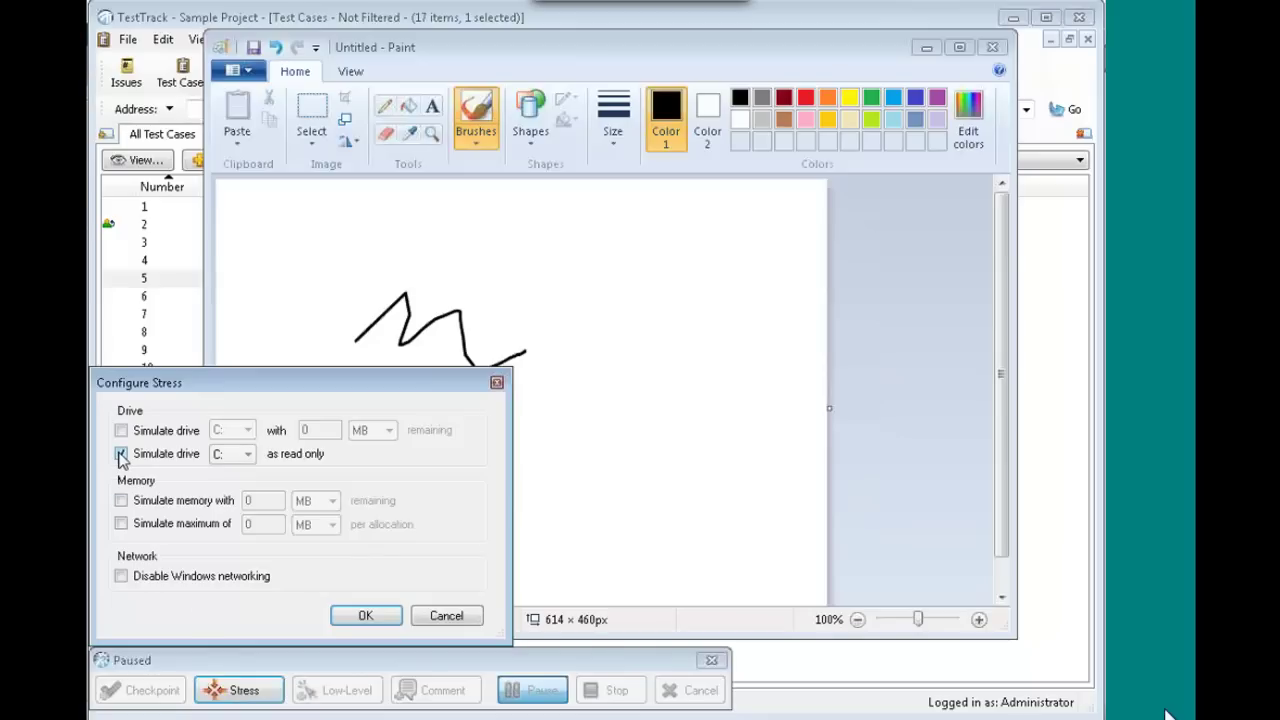
{"action": "left_click", "coordinate": [368, 617]}
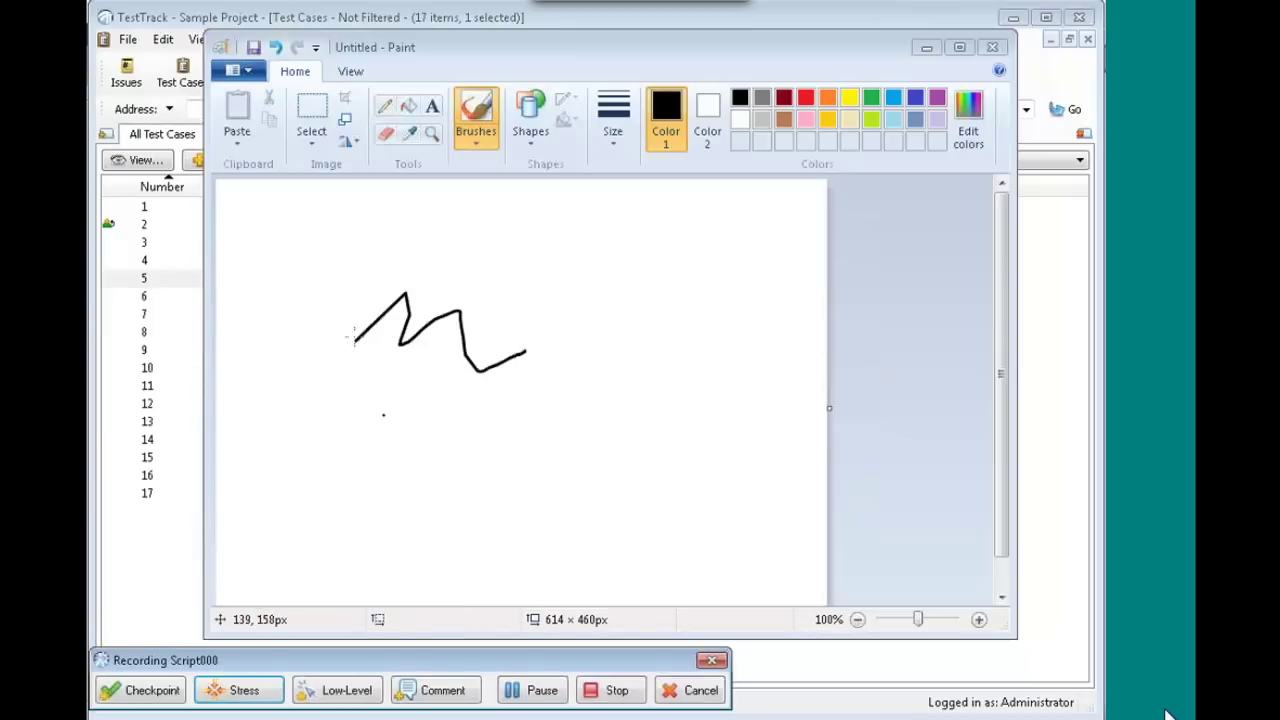
- Try saving the Paint drawing as Untitled in Pictures, dismiss the write-protected warning, and cancel
{"action": "left_click", "coordinate": [255, 50]}
{"action": "left_click", "coordinate": [255, 48]}
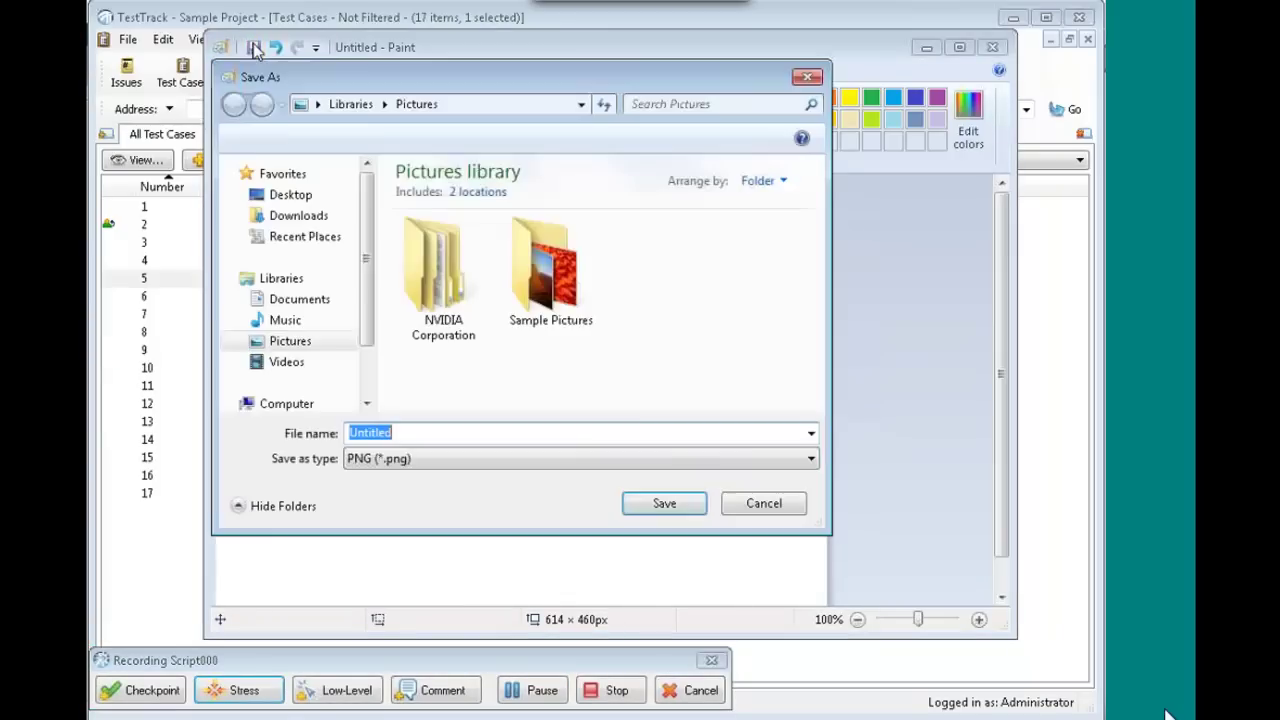
{"action": "left_click", "coordinate": [639, 506]}
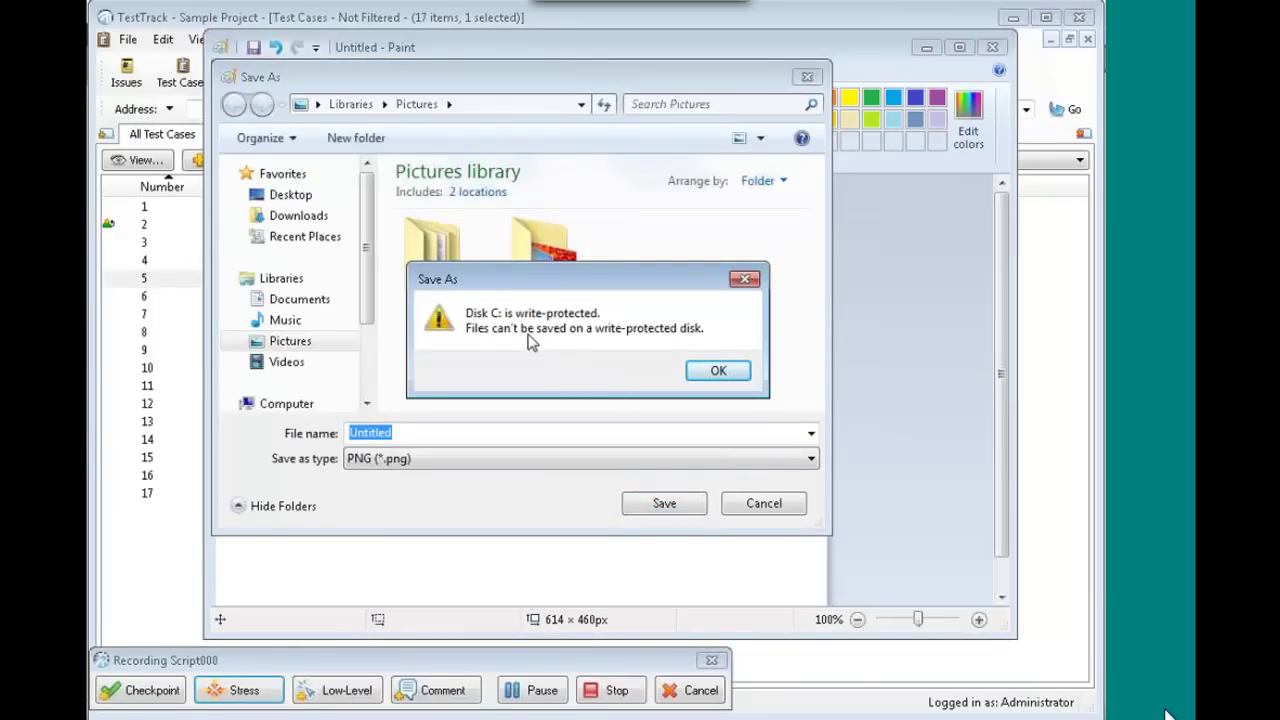
{"action": "left_click", "coordinate": [718, 372]}
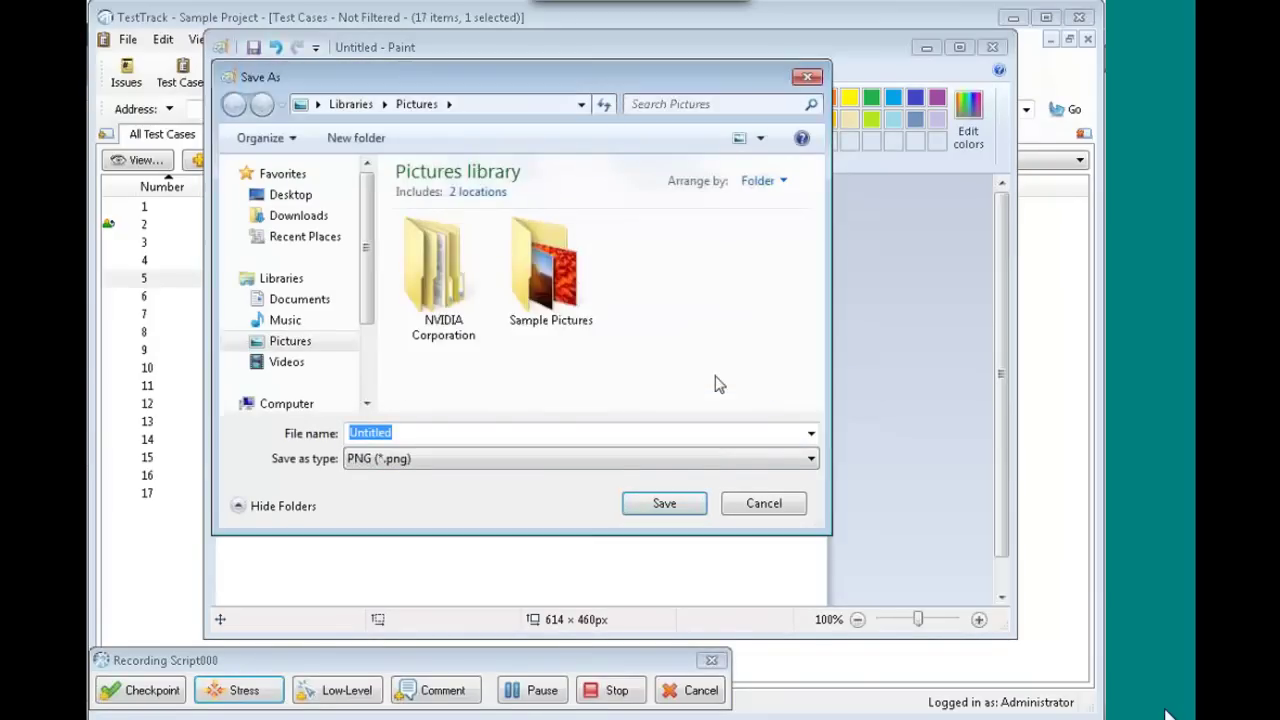
{"action": "left_click", "coordinate": [768, 505]}
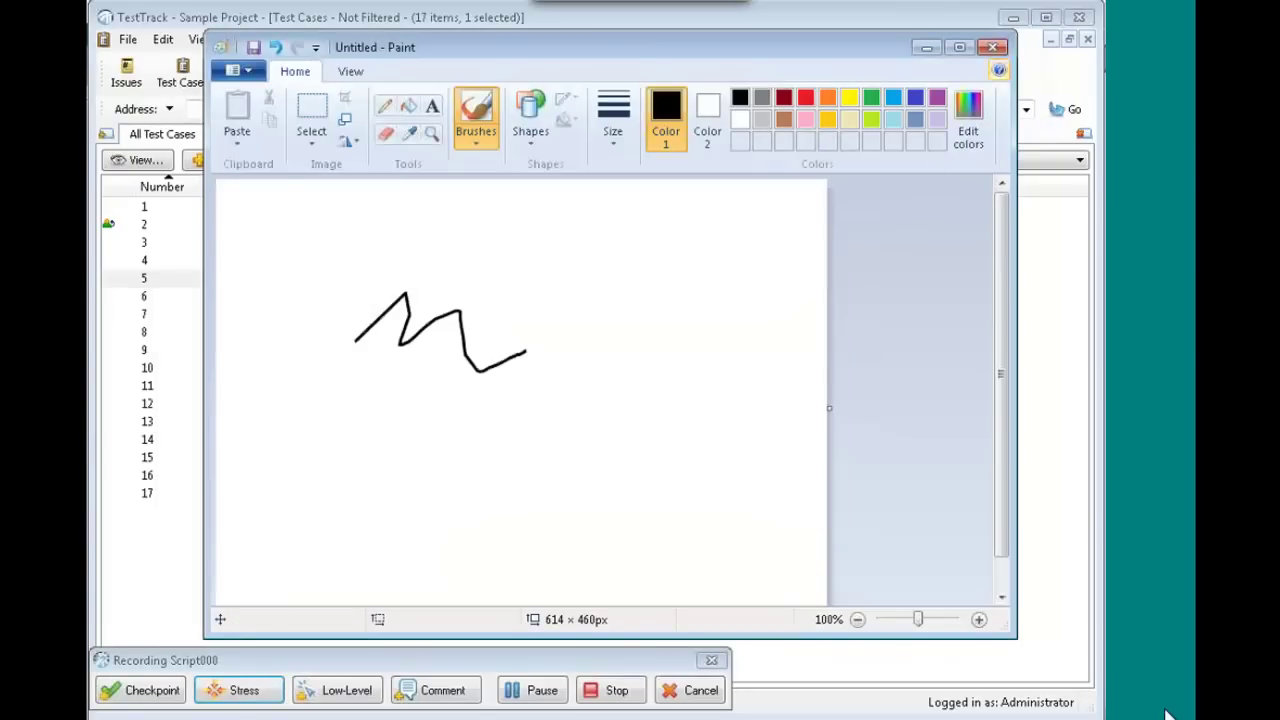
- Close Paint without saving and stop recording the Paint script
{"action": "left_click", "coordinate": [992, 47]}
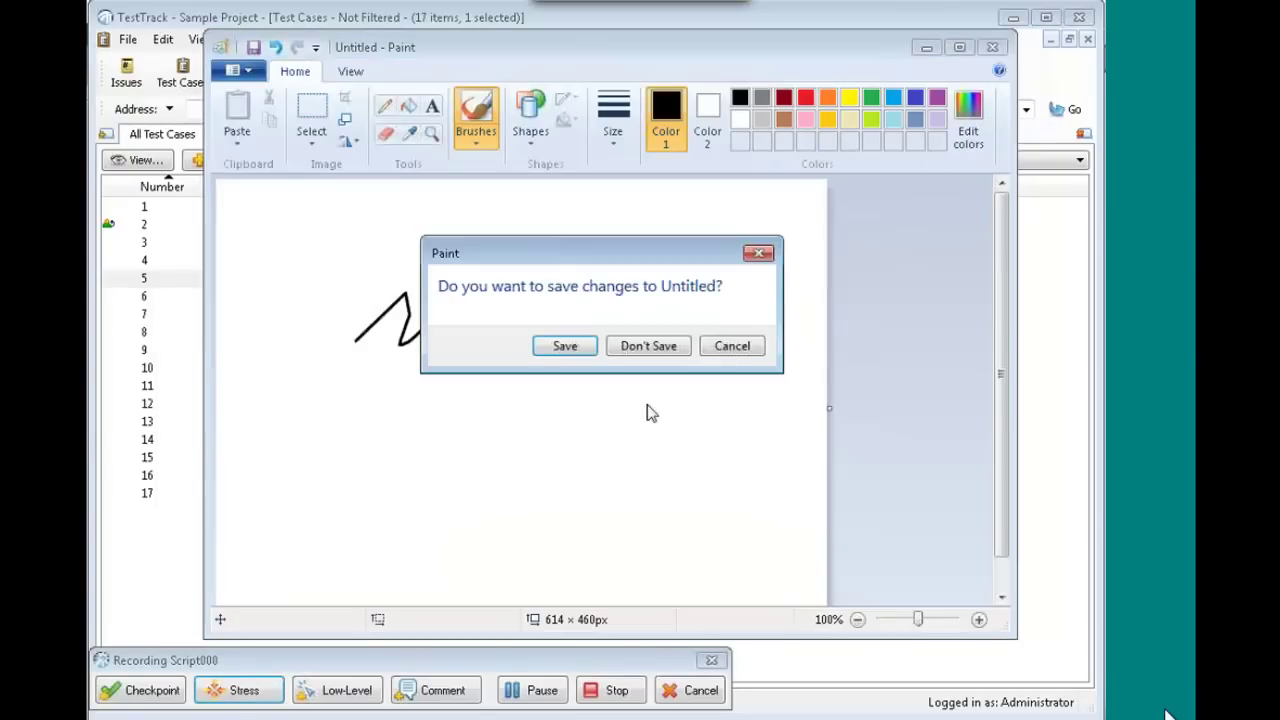
{"action": "left_click", "coordinate": [659, 346]}
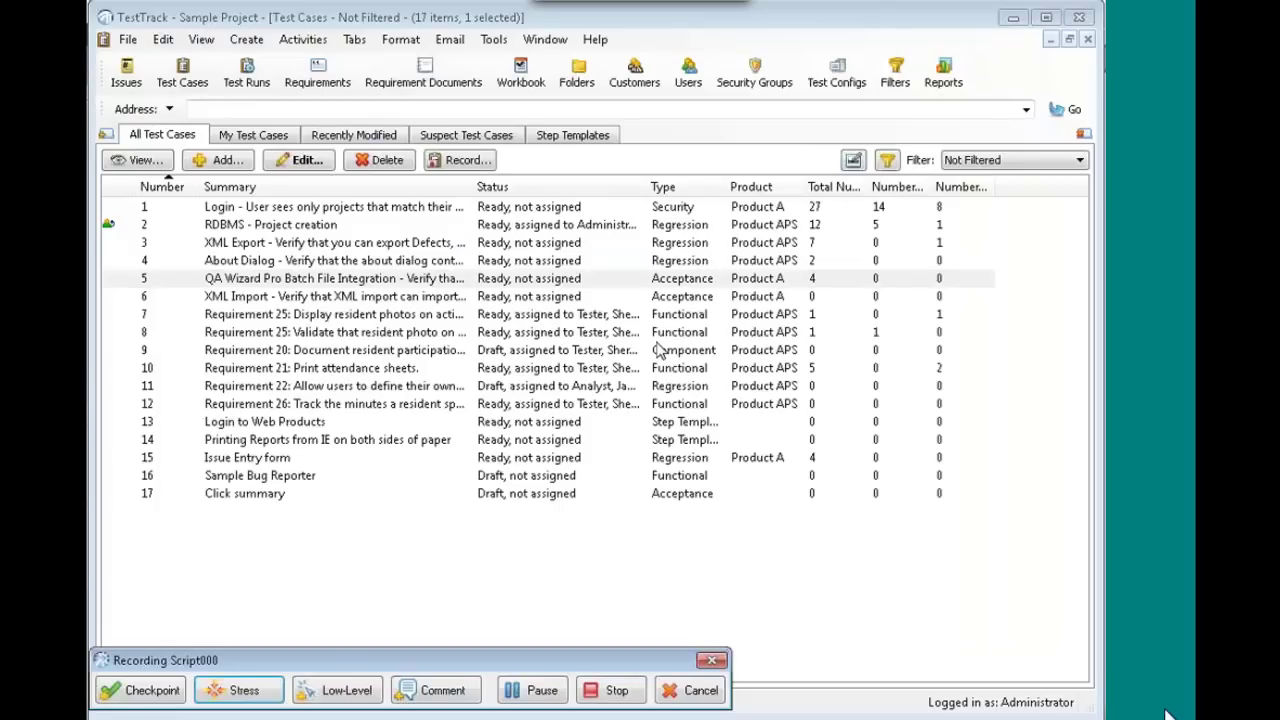
{"action": "left_click", "coordinate": [620, 690]}
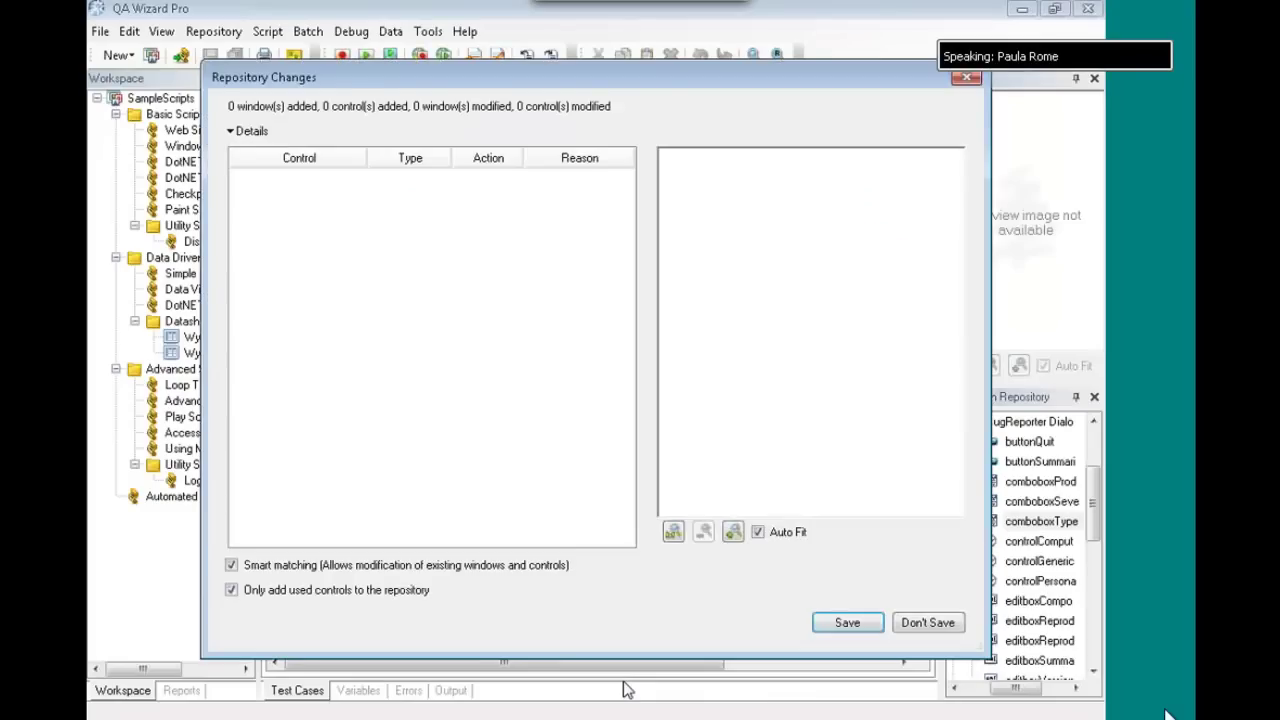
- Save the repository changes and select the Simulate Drive Read Only step in Script000
{"action": "left_click", "coordinate": [849, 623]}
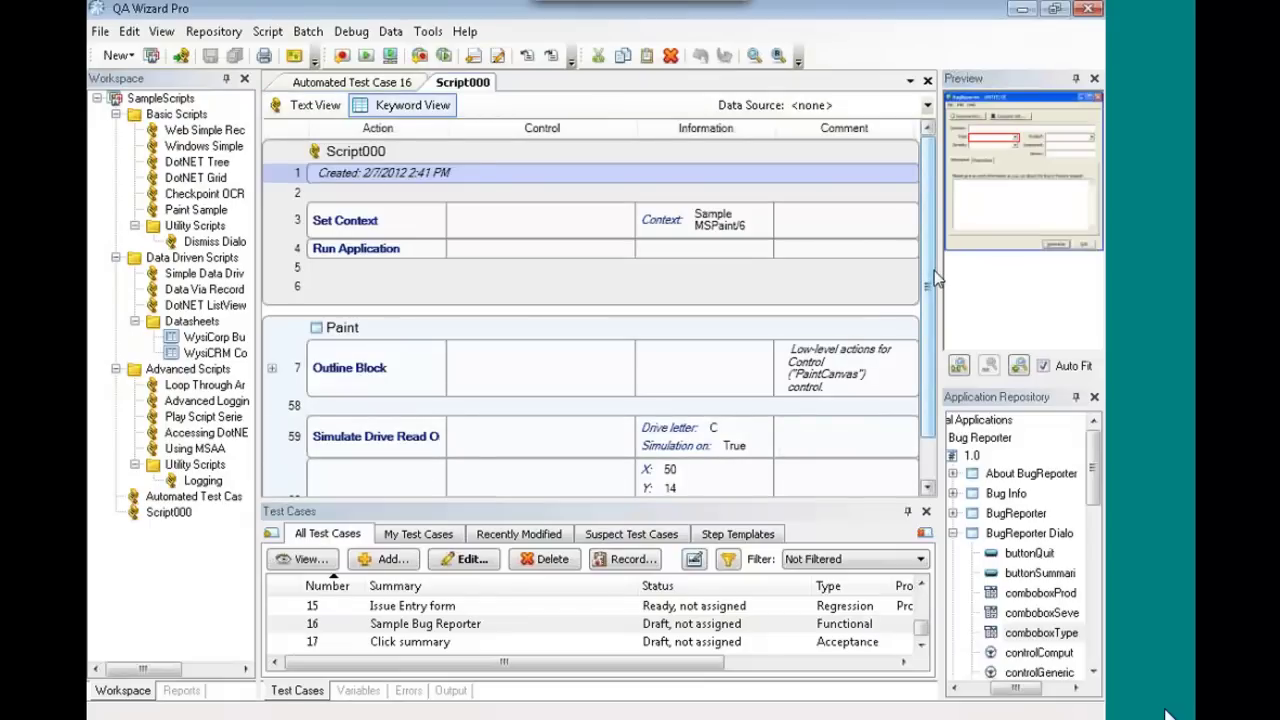
{"action": "left_click_drag", "start_coordinate": [935, 280], "coordinate": [914, 311]}
{"action": "left_click", "coordinate": [287, 265]}
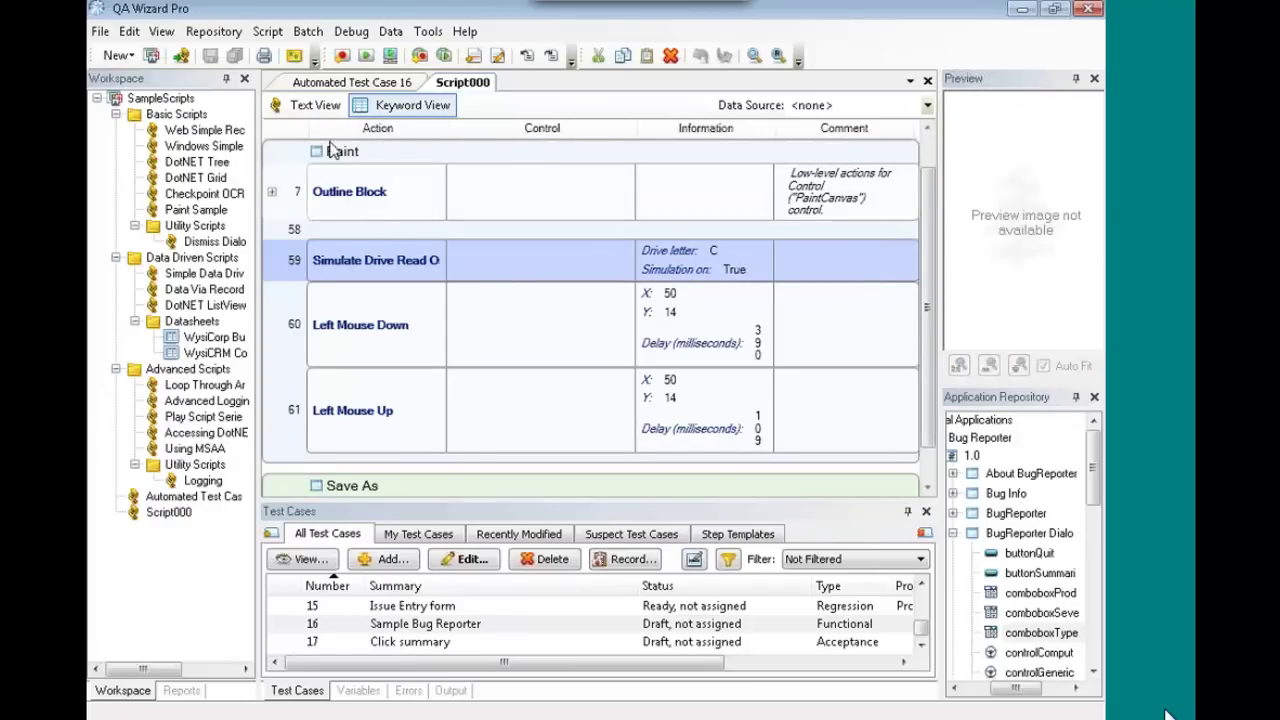
- Review Script000 as code, including the SimulateDriveReadOnly("C", True) line
{"action": "left_click", "coordinate": [312, 107]}
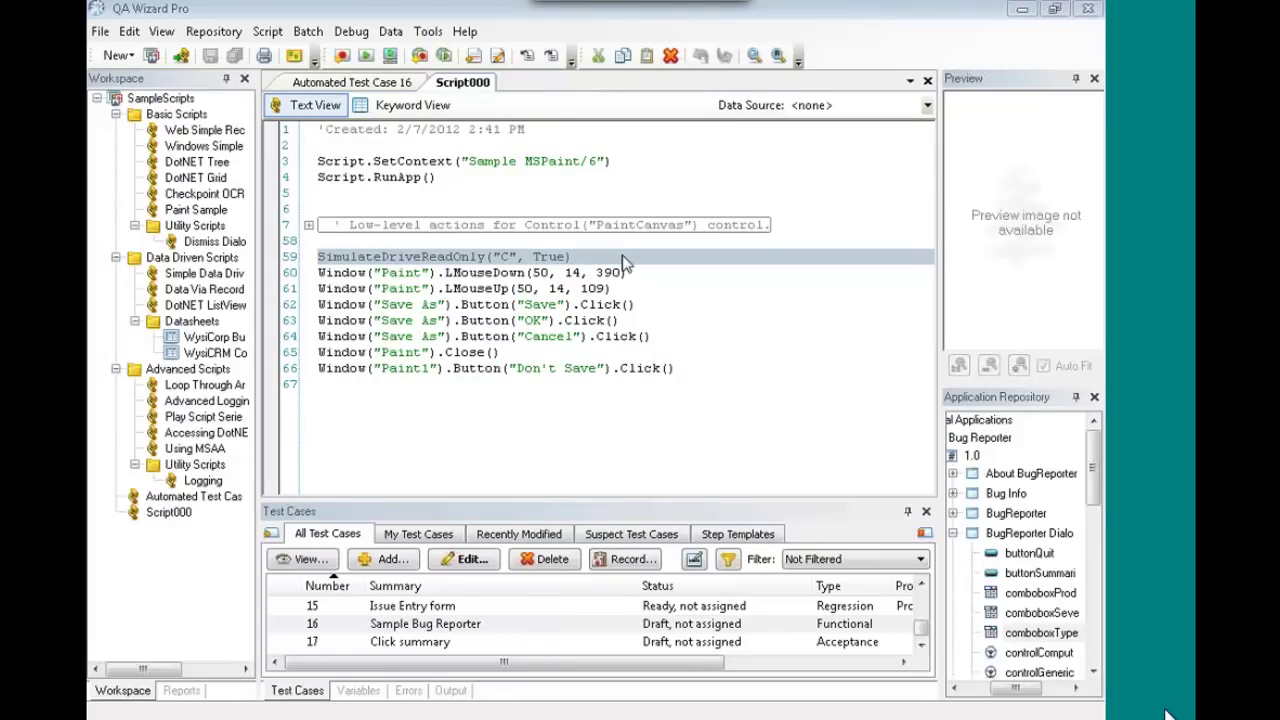
{"action": "left_click", "coordinate": [622, 262]}
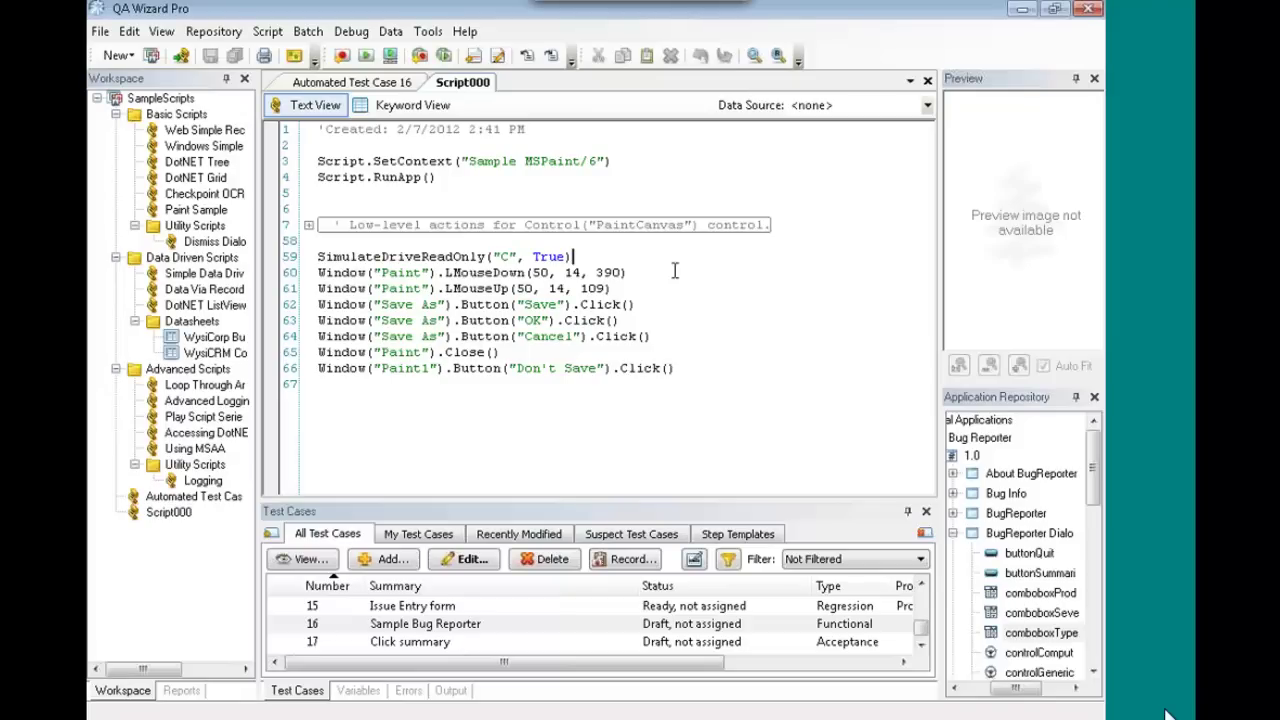
{"action": "left_click", "coordinate": [601, 417]}
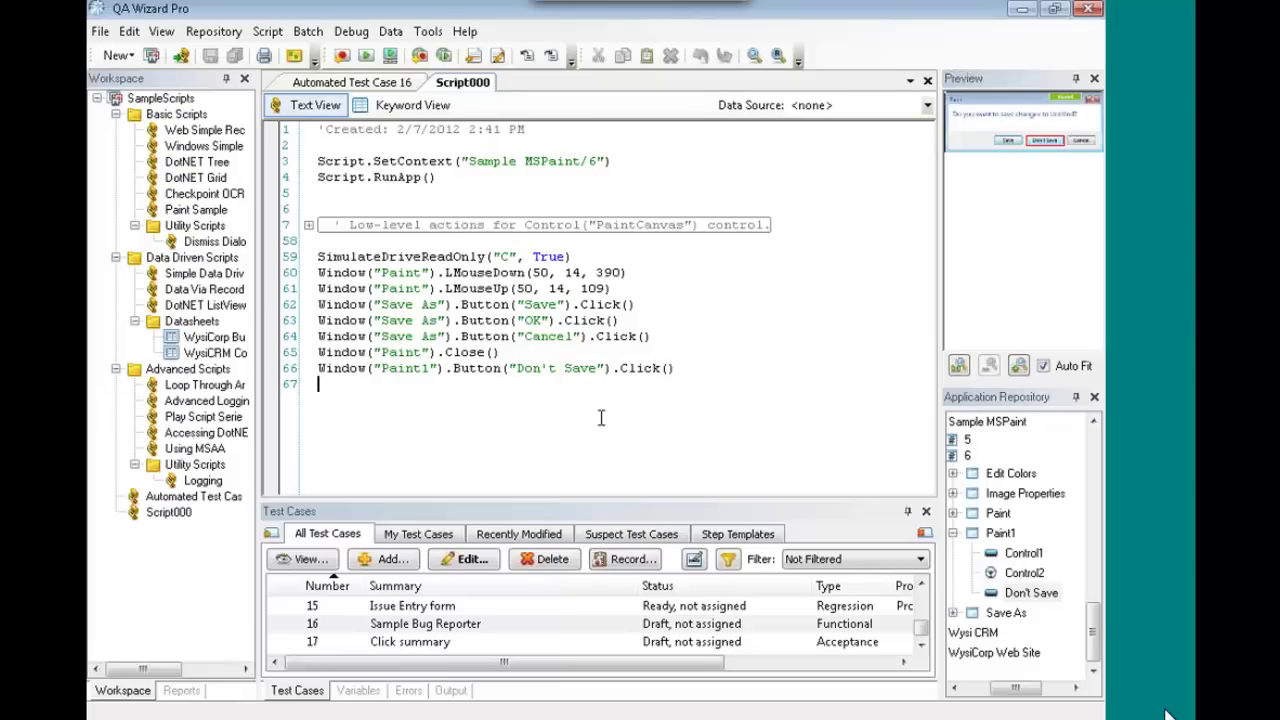